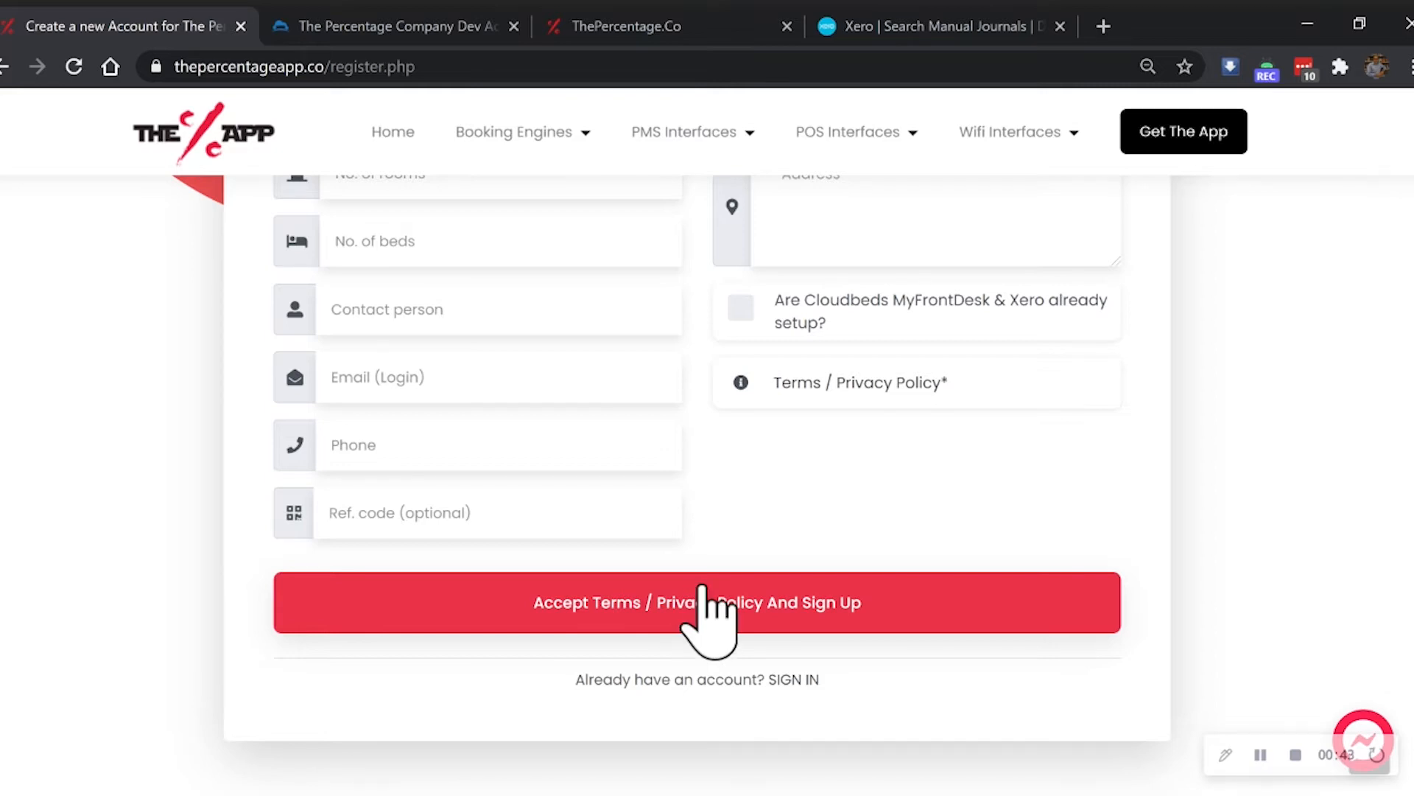
- Leave the sign-up form and switch to the ThePercentage.Co tab showing the Cloudbeds Xero Property menu
scroll(708, 600, up, 15)
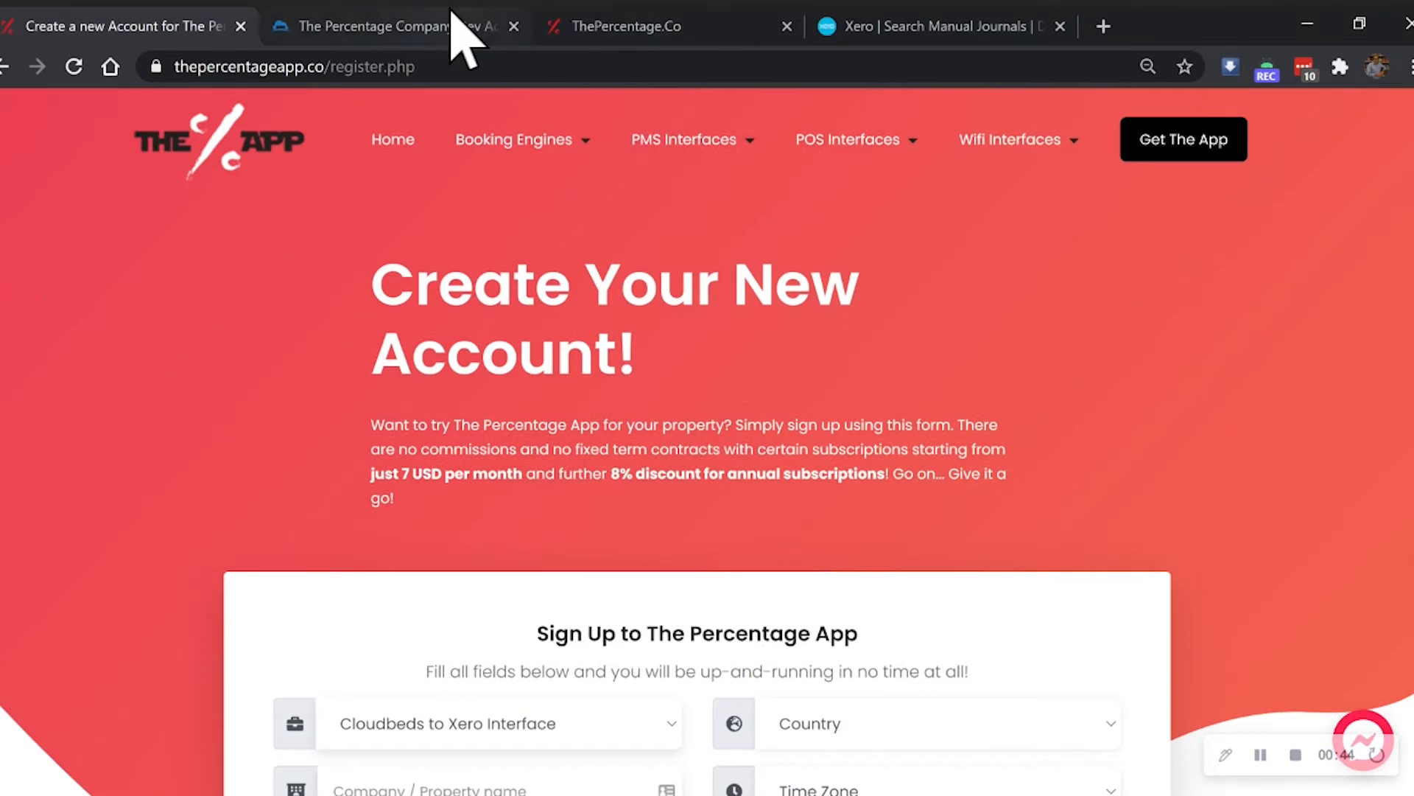
click(565, 10)
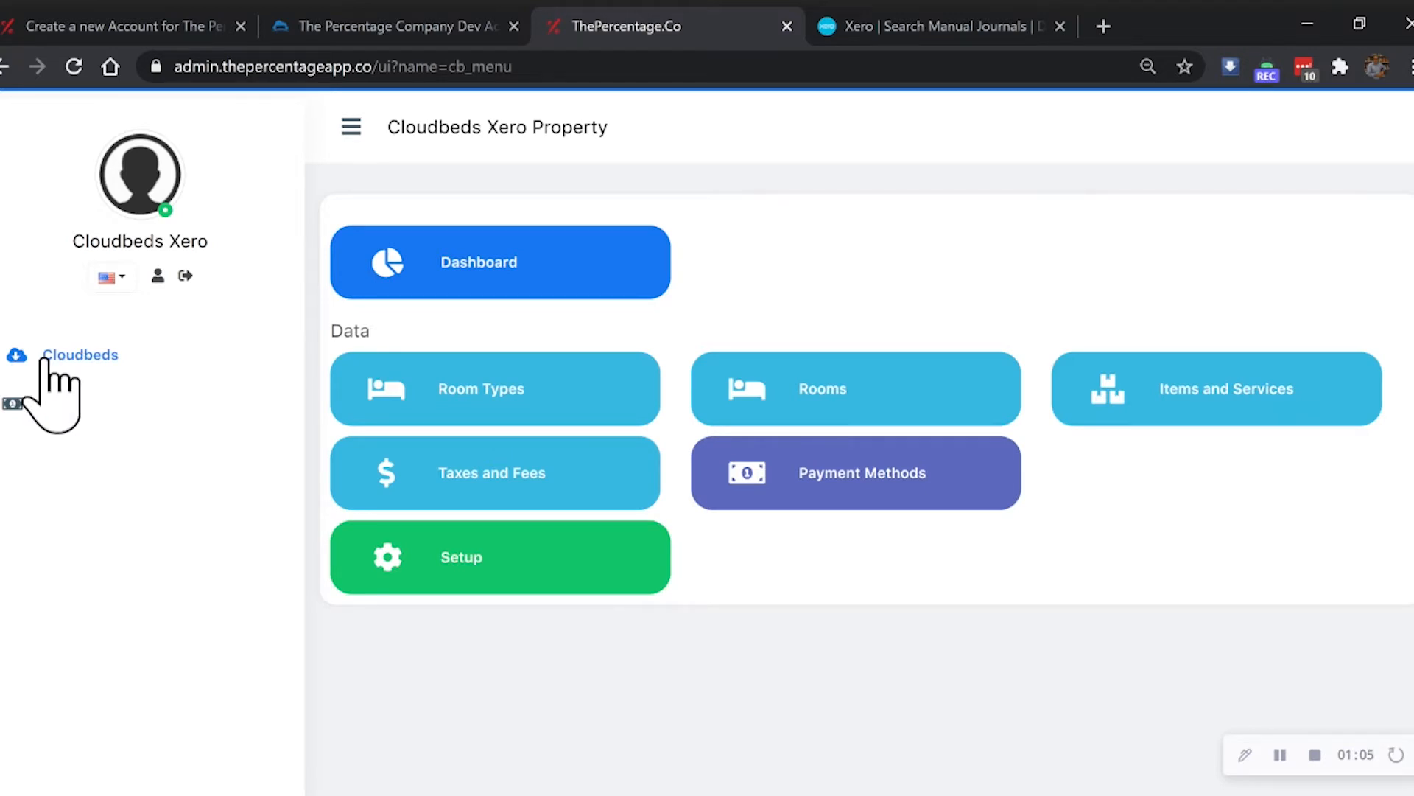
click(448, 571)
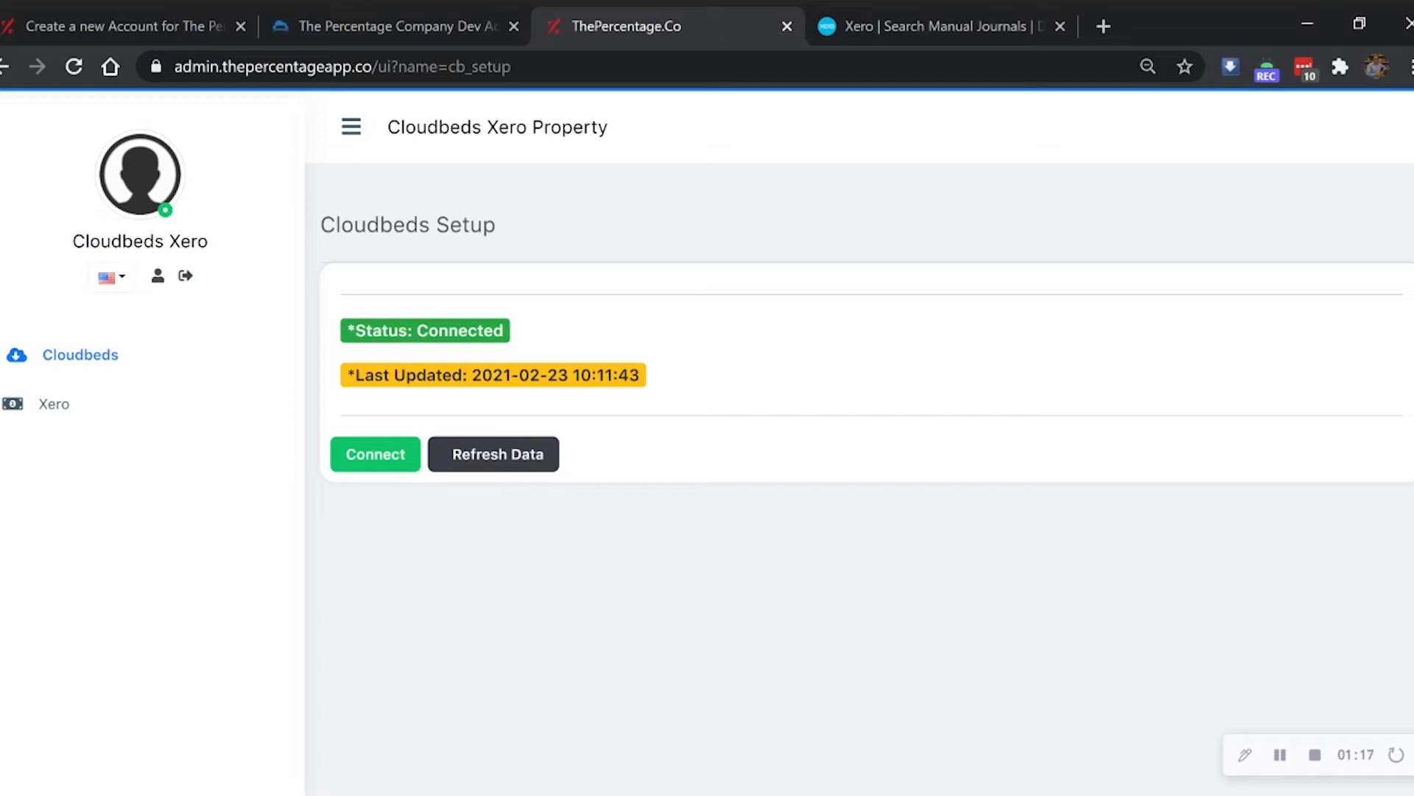
click(310, 21)
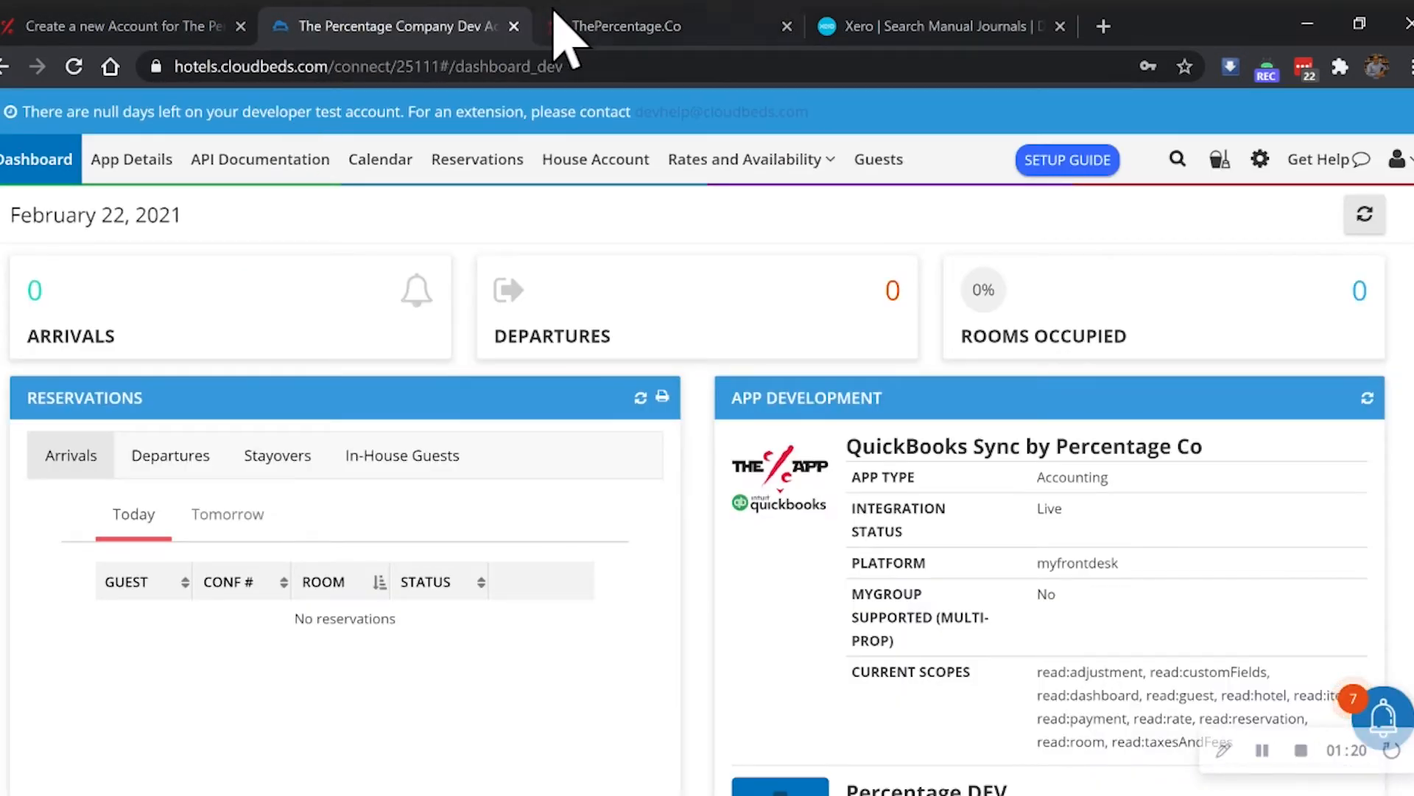
- Glance at Xero's posted manual journals, then return to the Cloudbeds Setup page
click(631, 10)
click(911, 29)
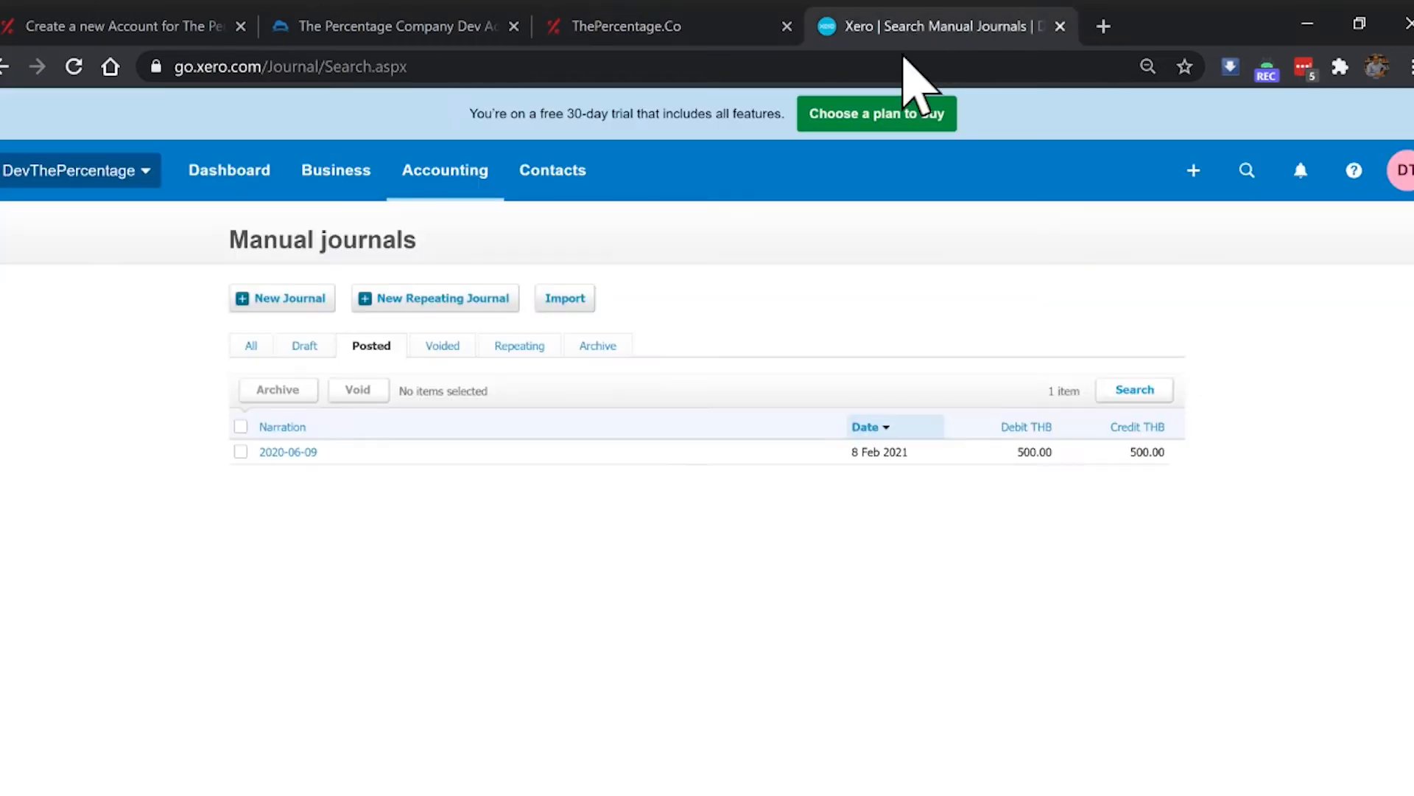
click(669, 13)
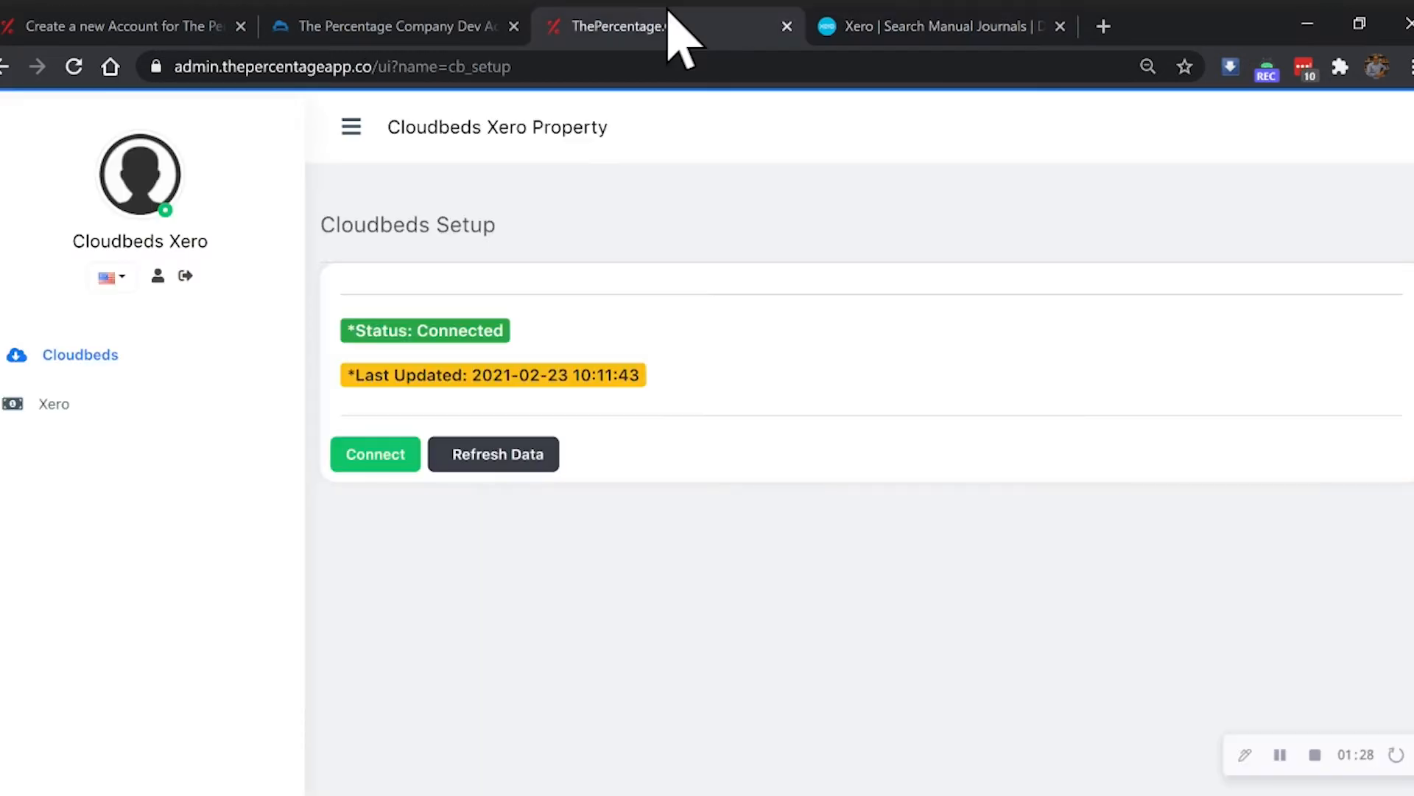
- Reconnect Cloudbeds and approve Xero Sync by Percentage Co, refreshing the last-updated time to 10:20:16
click(377, 457)
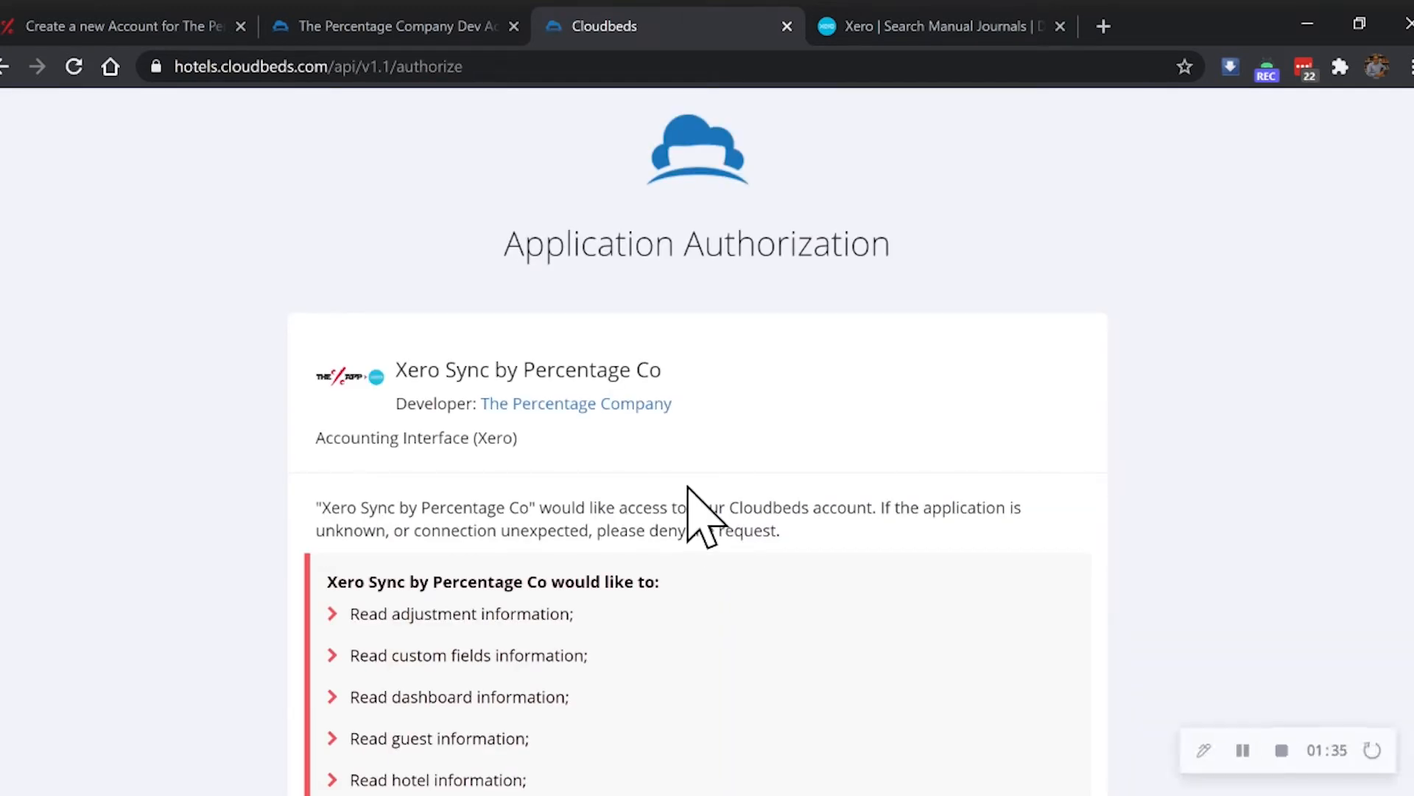
scroll(700, 515, down, 10)
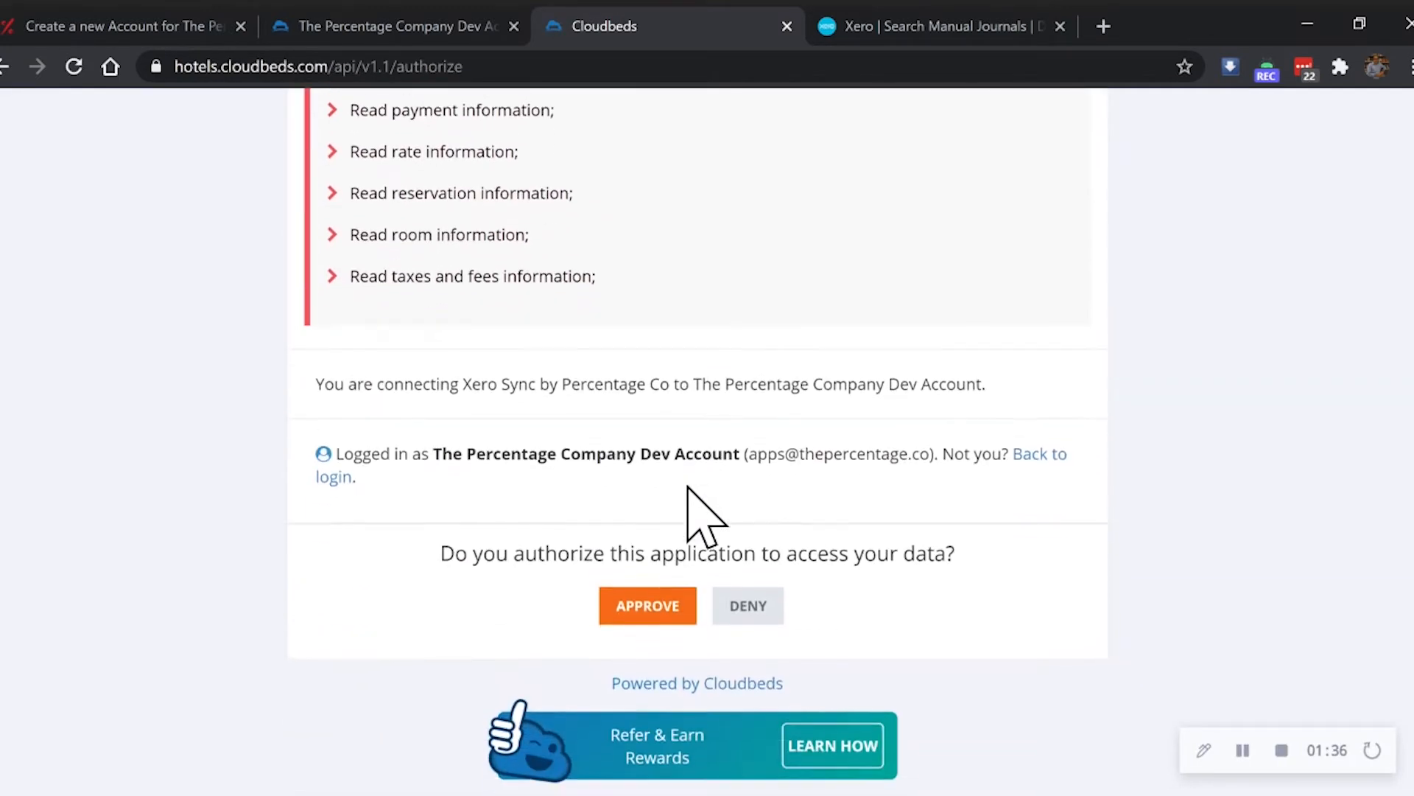
click(646, 603)
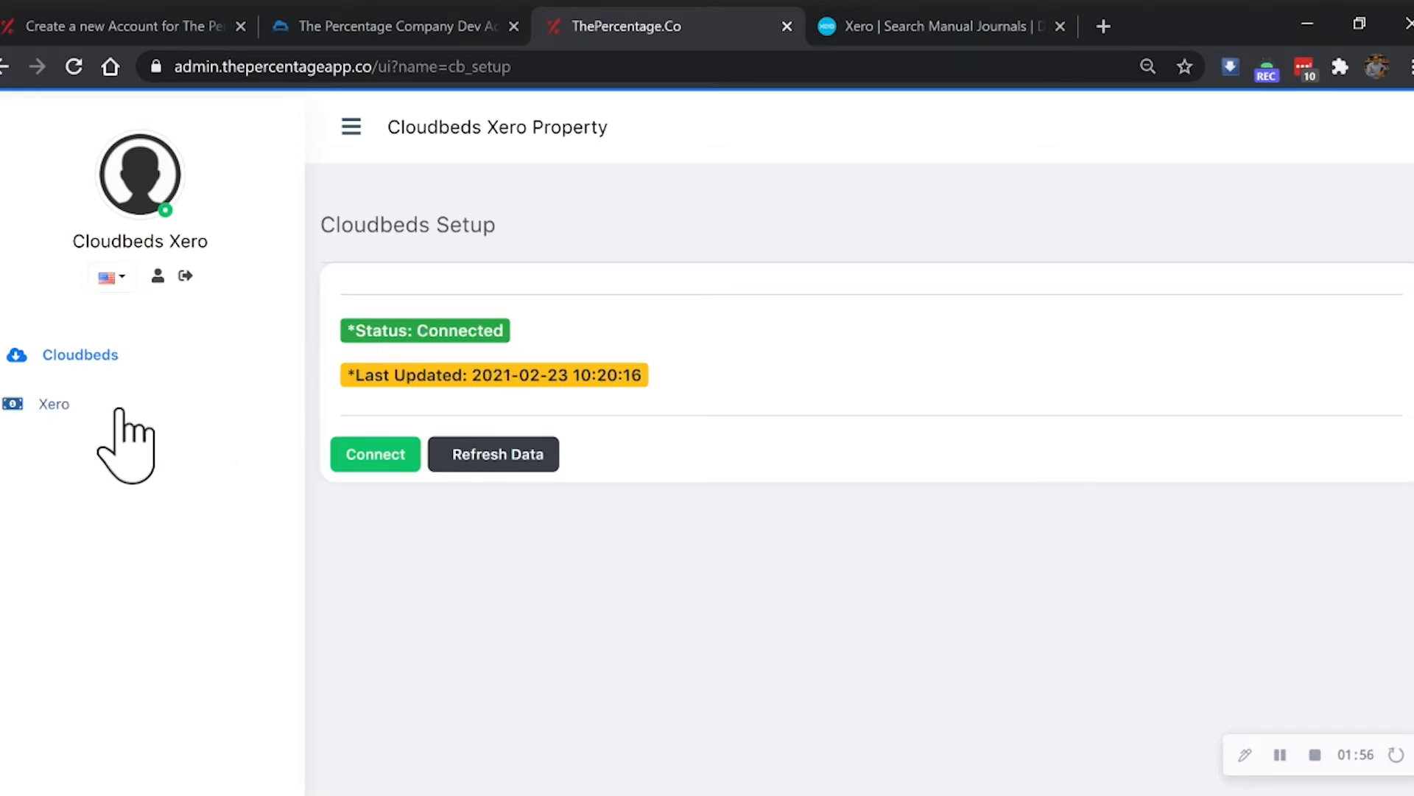
- Run Connect and Fetch from the Xero Connection page and confirm the redirect to Xero
click(75, 410)
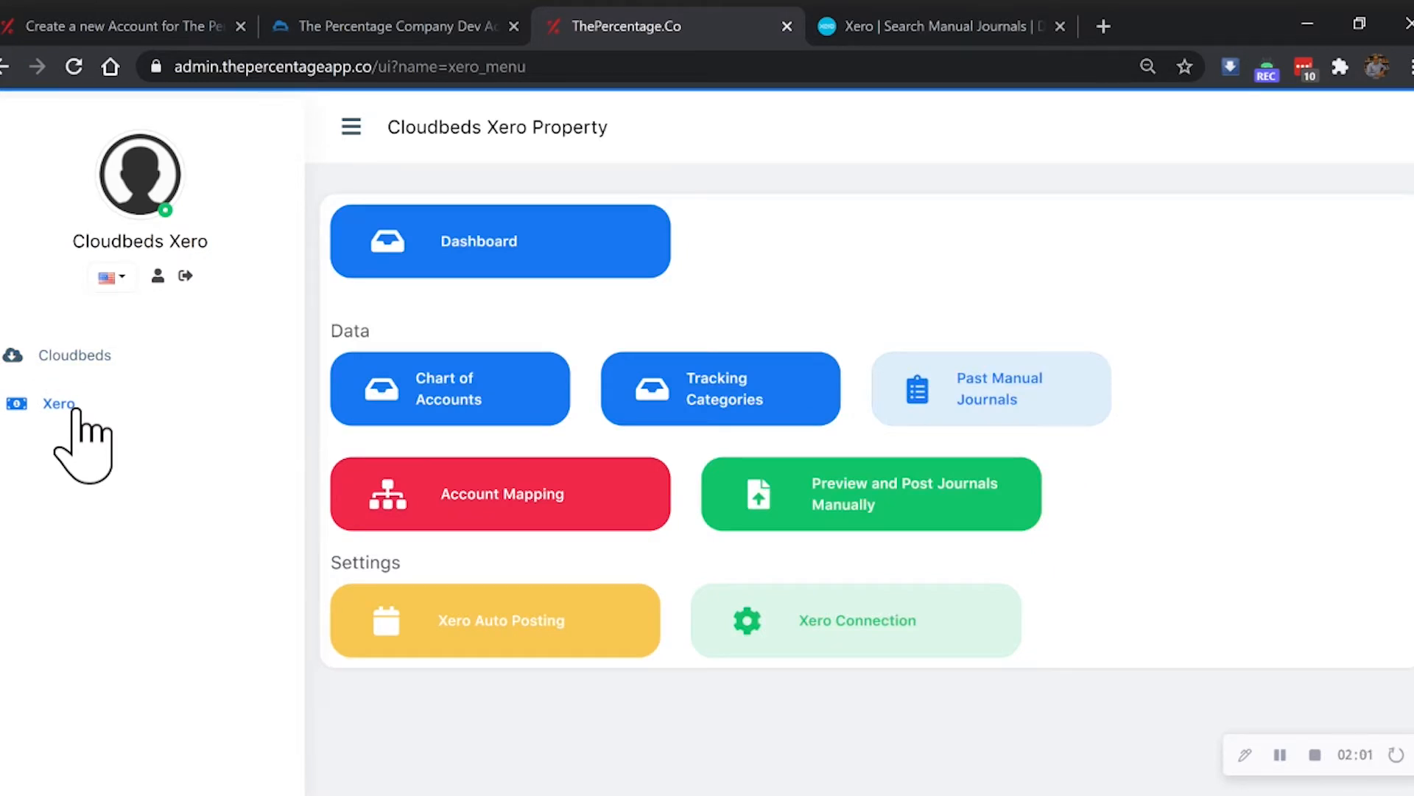
click(819, 629)
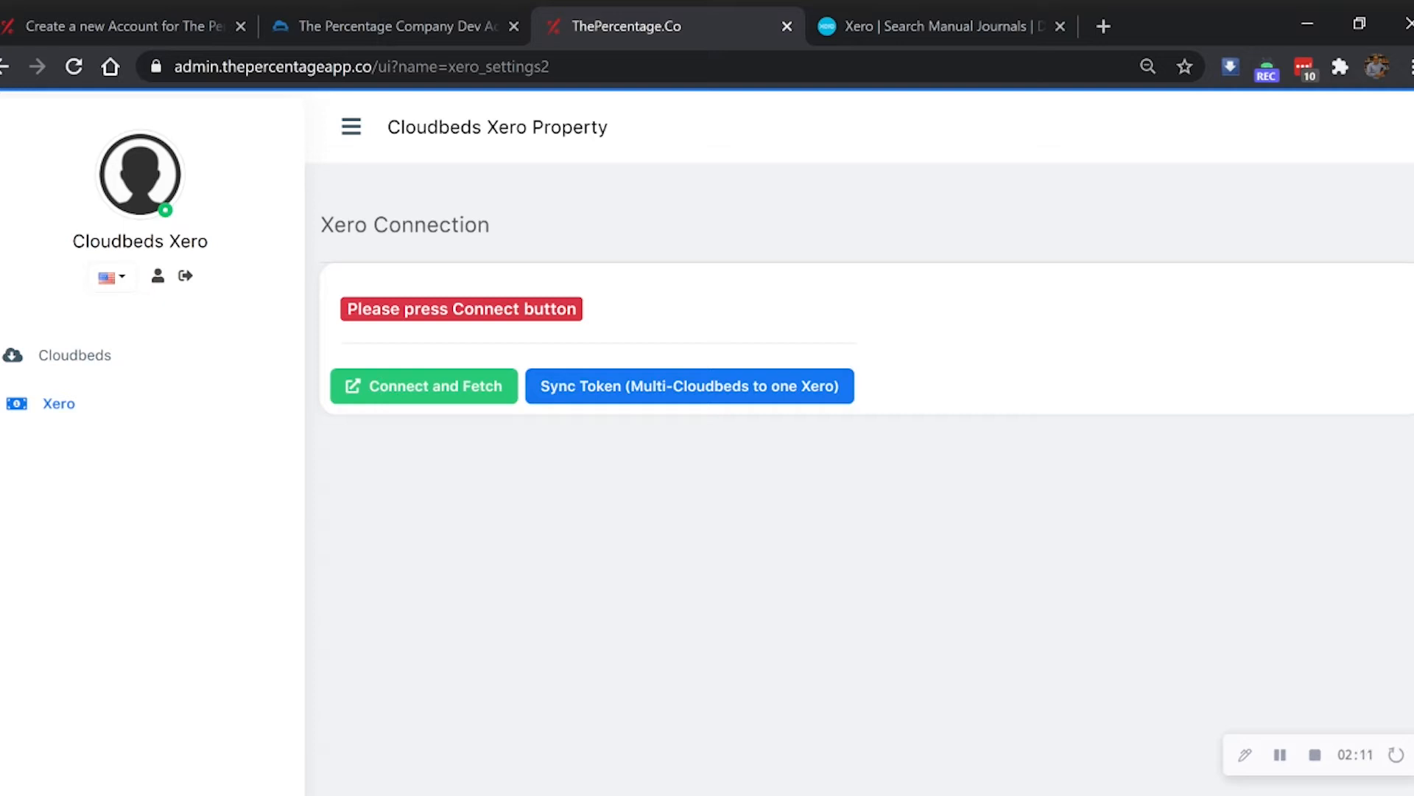
click(387, 389)
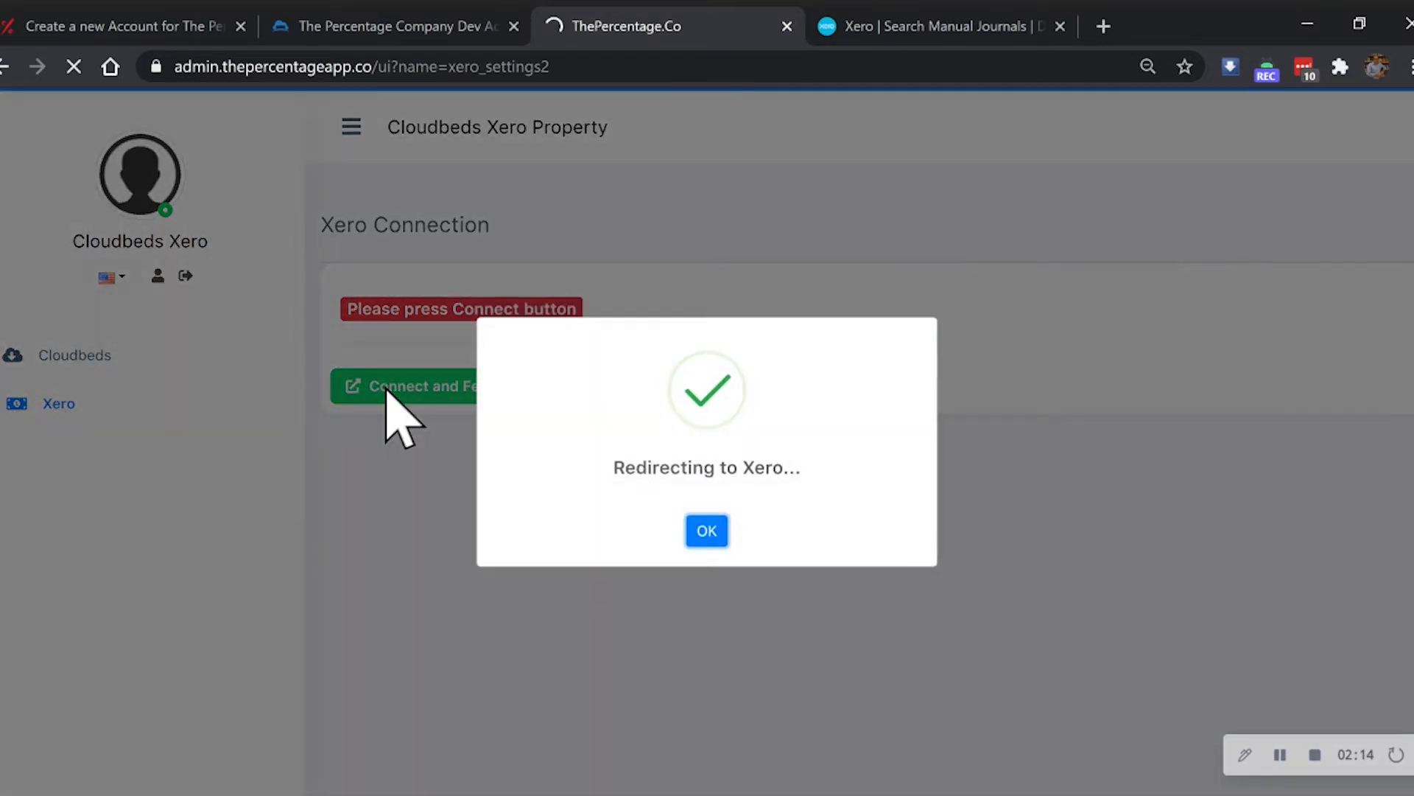
click(704, 528)
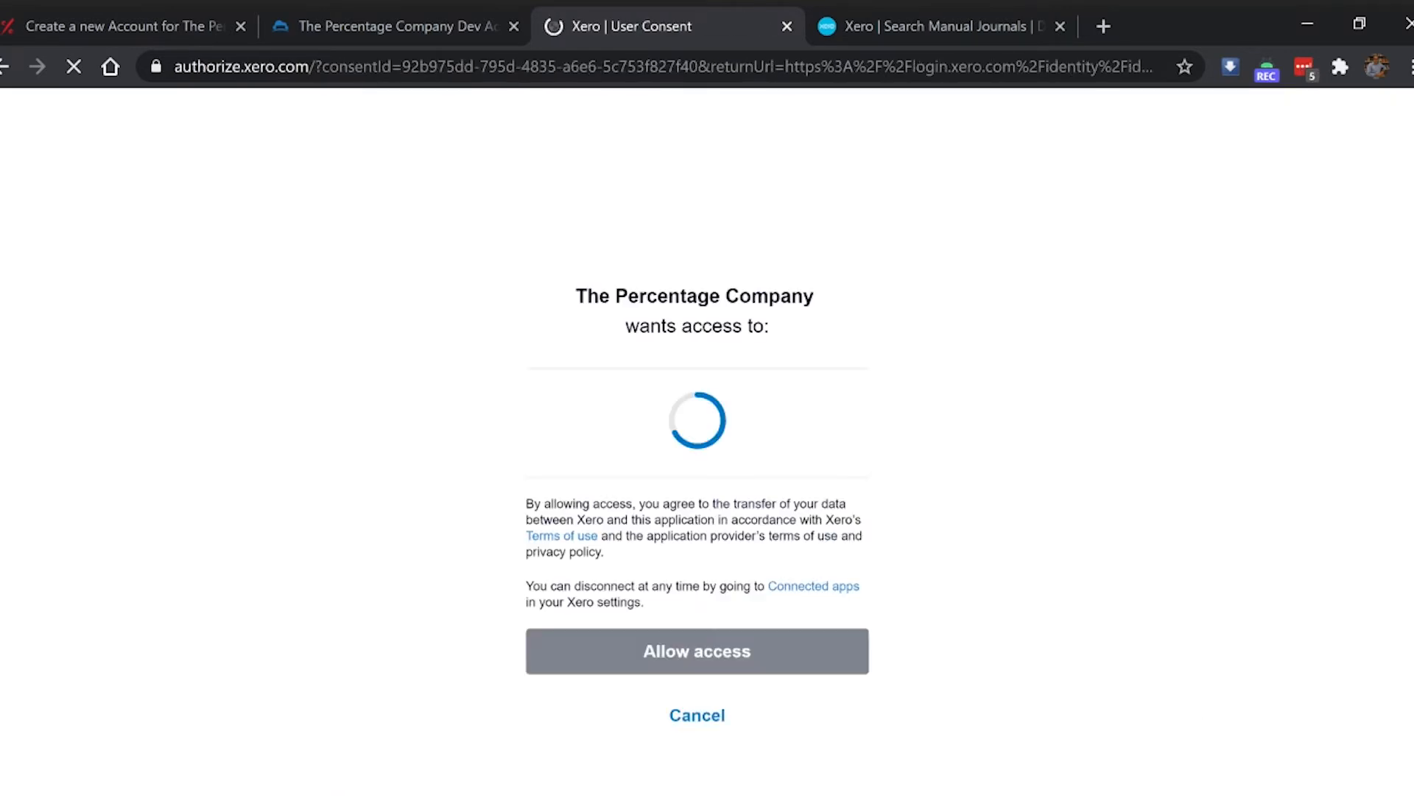
- Select the DevThePercentage organisation on Xero's consent page and allow The Percentage Company access
click(693, 430)
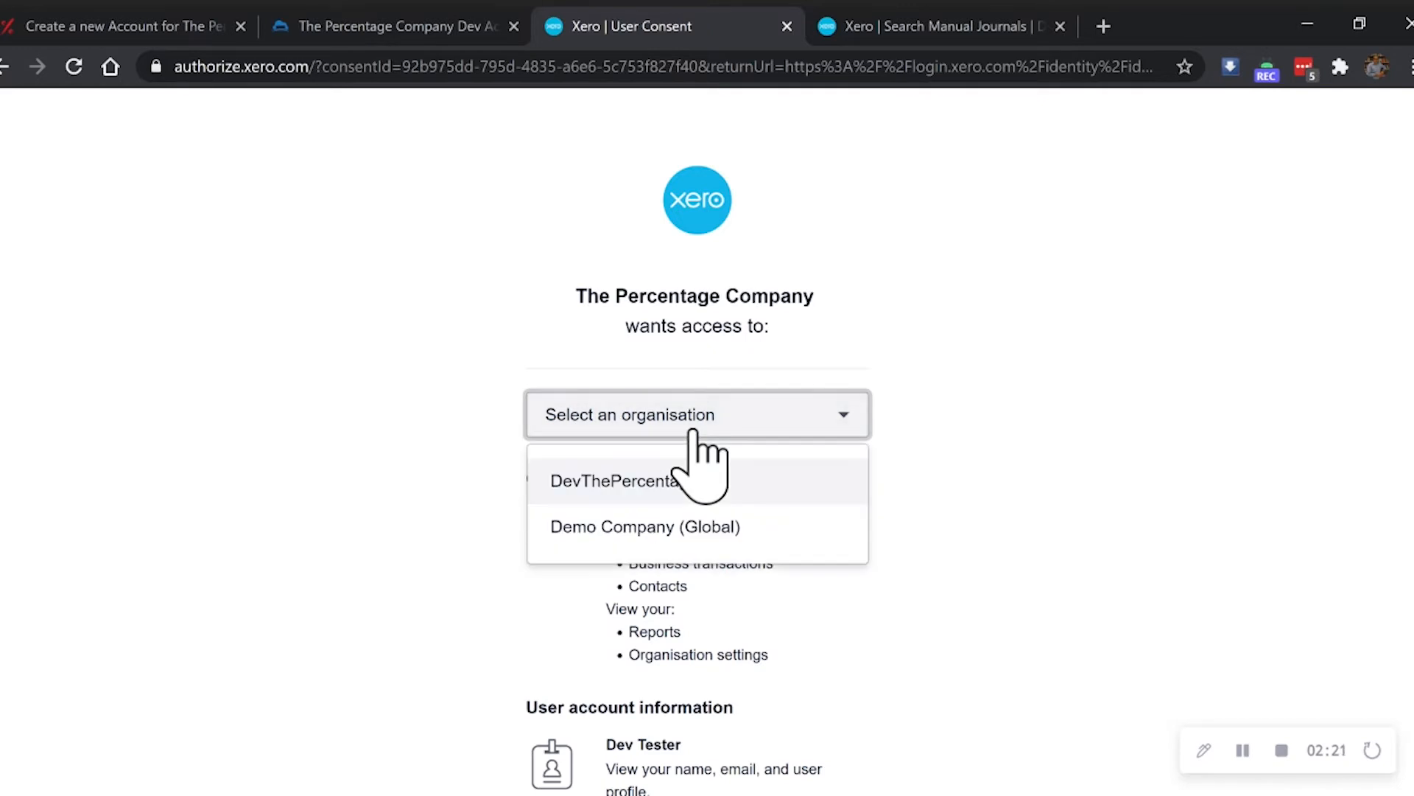
click(692, 480)
scroll(409, 486, down, 4)
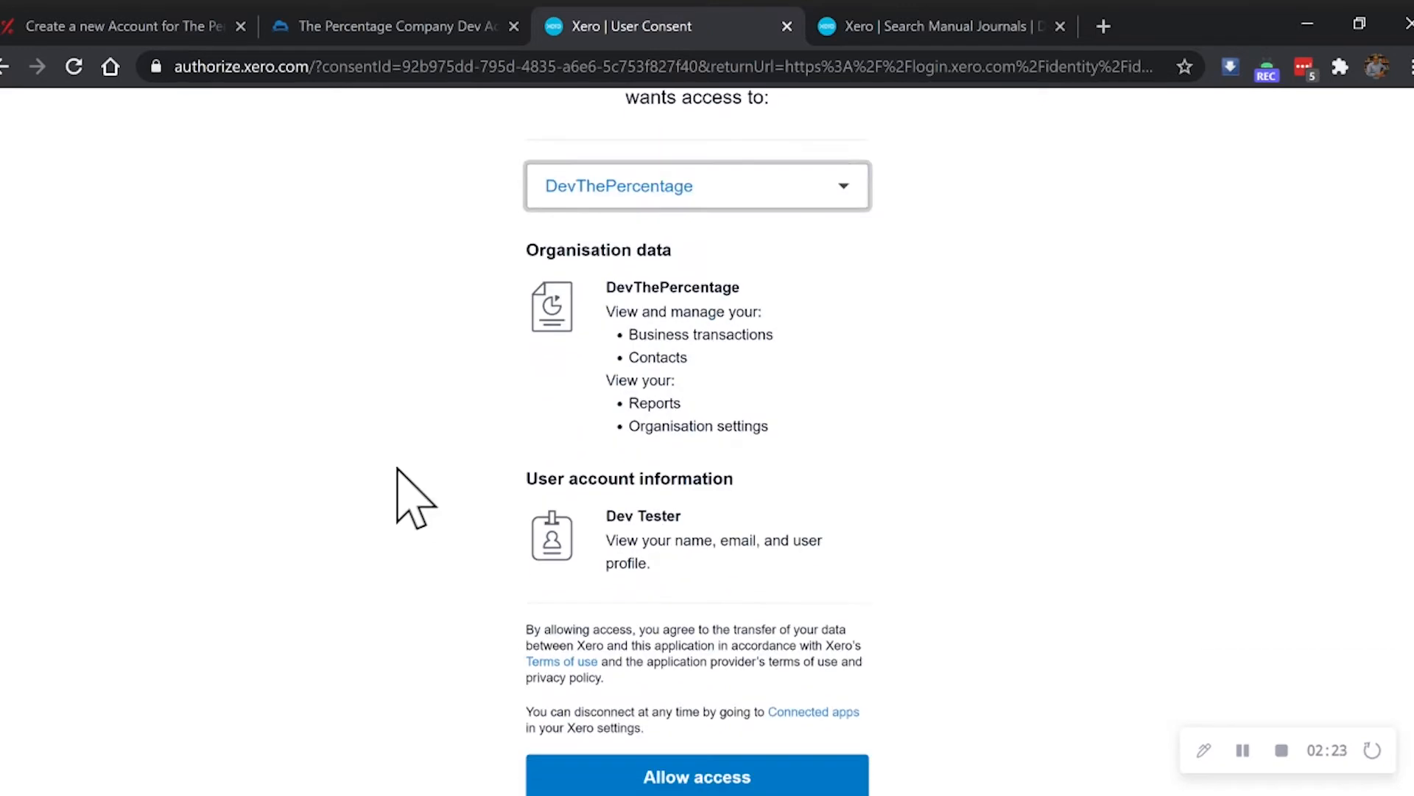
scroll(457, 531, down, 2)
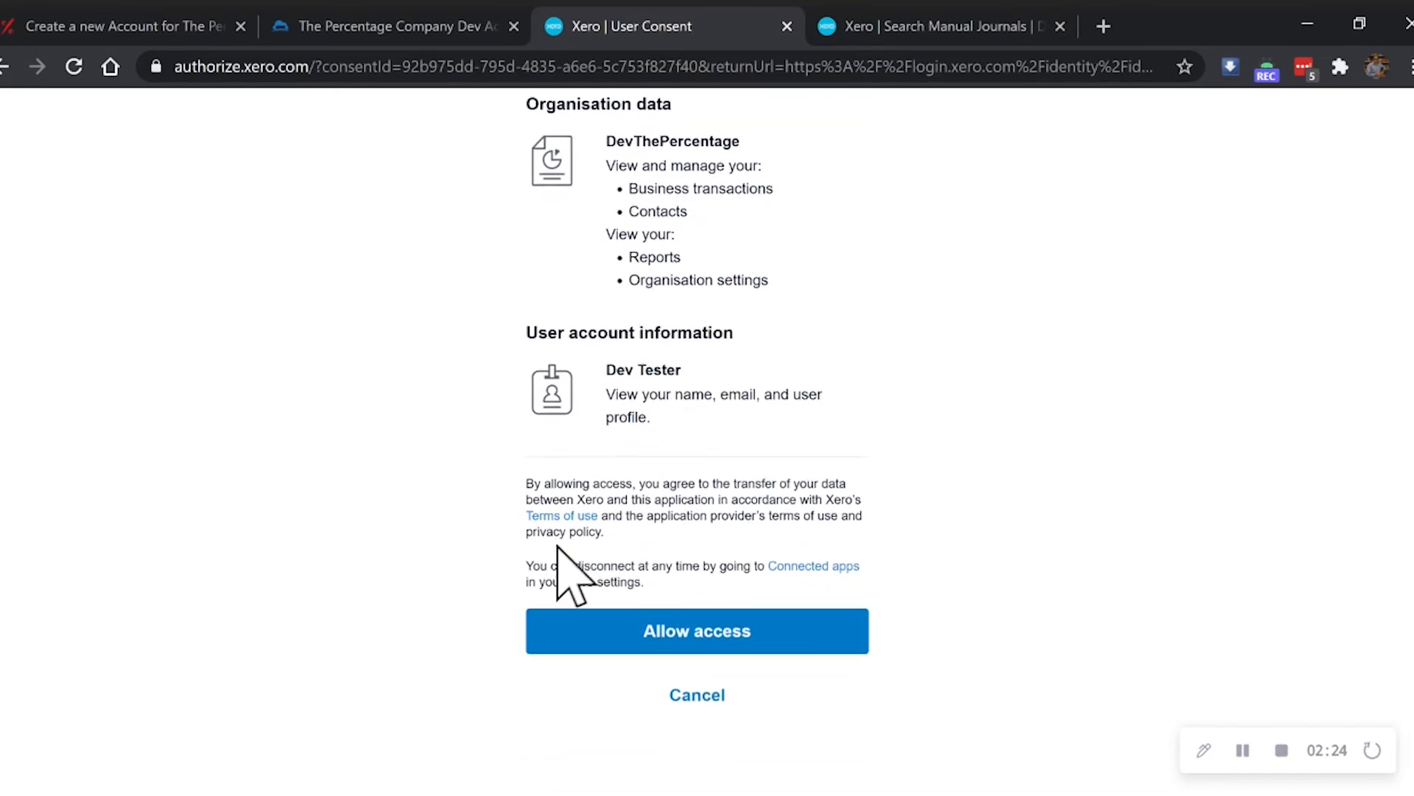
click(650, 627)
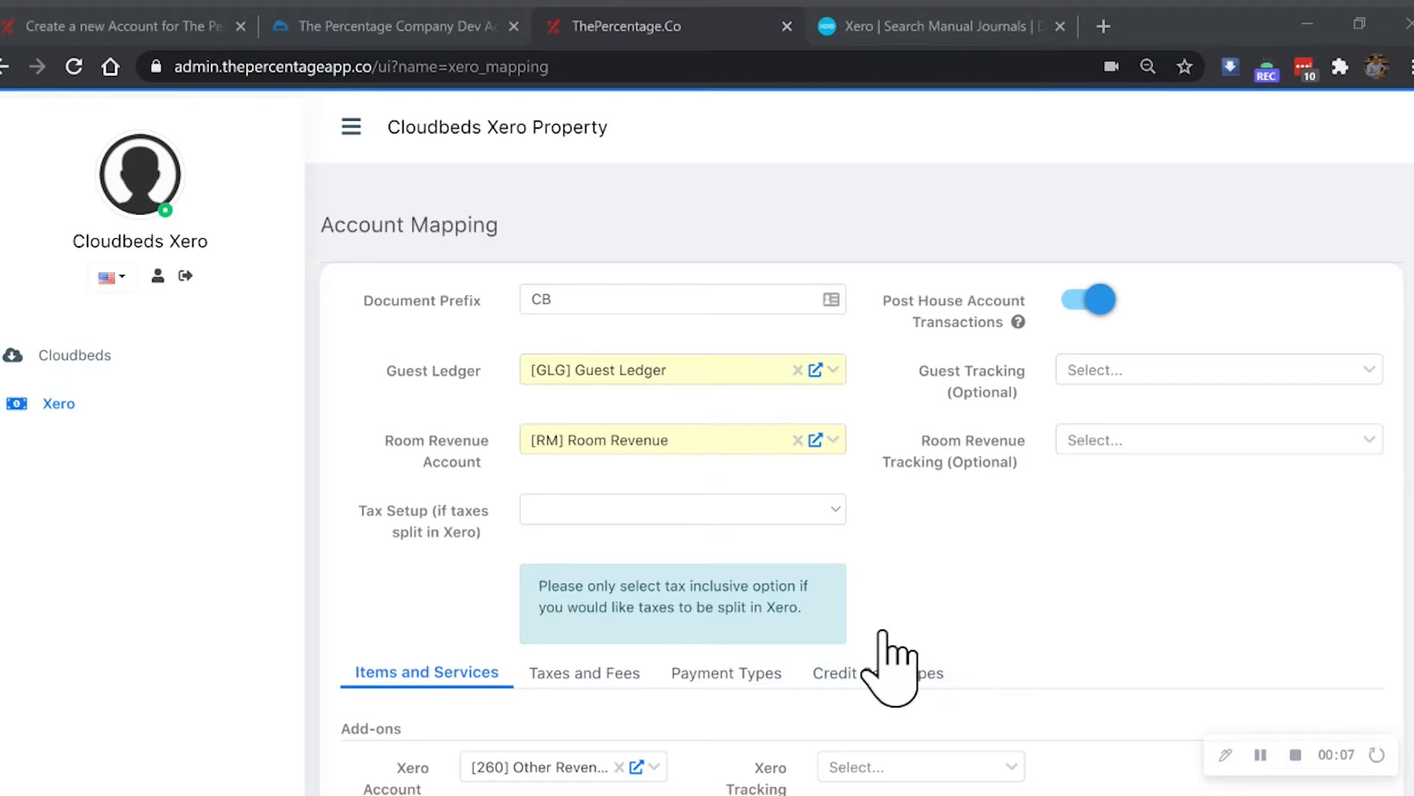
drag(499, 225, 320, 225)
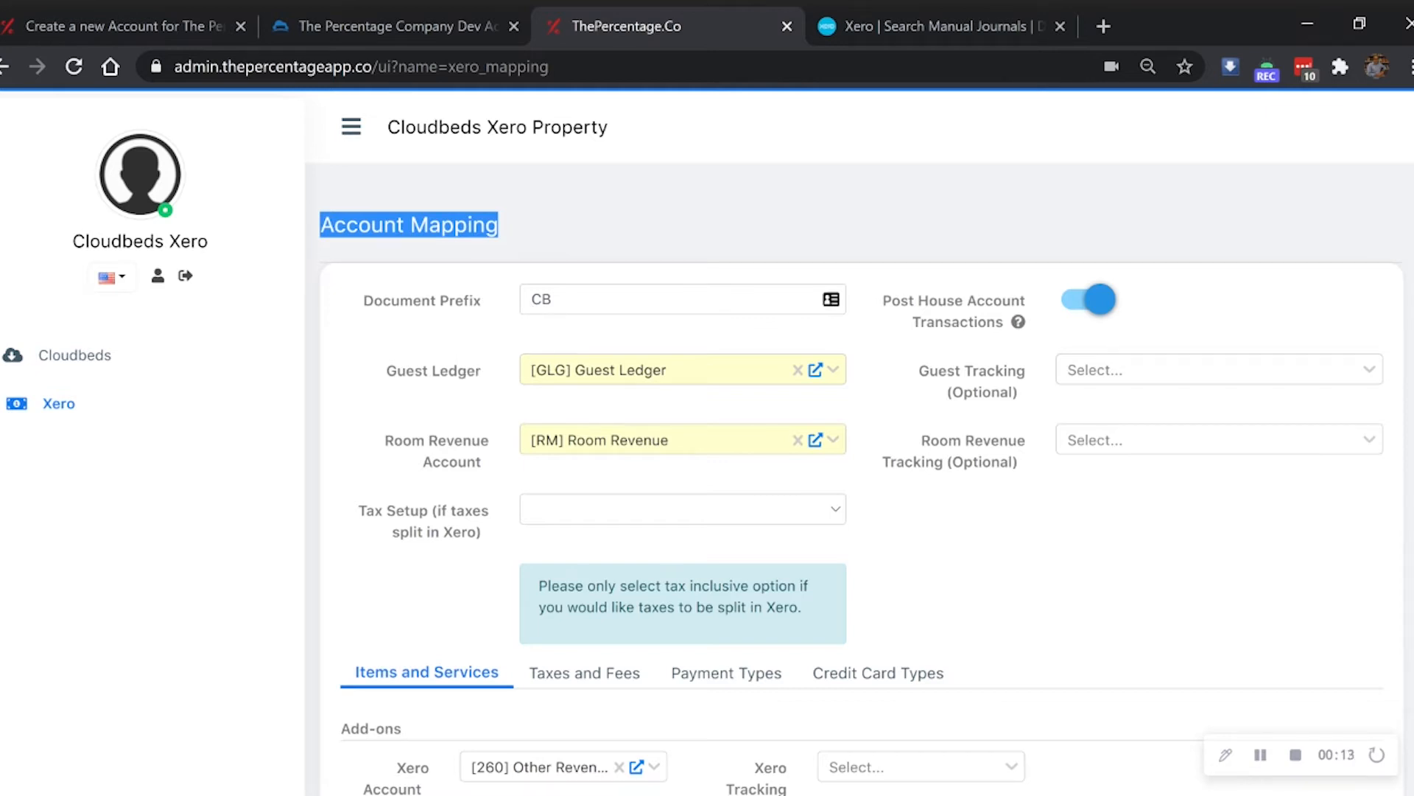
double_click(551, 299)
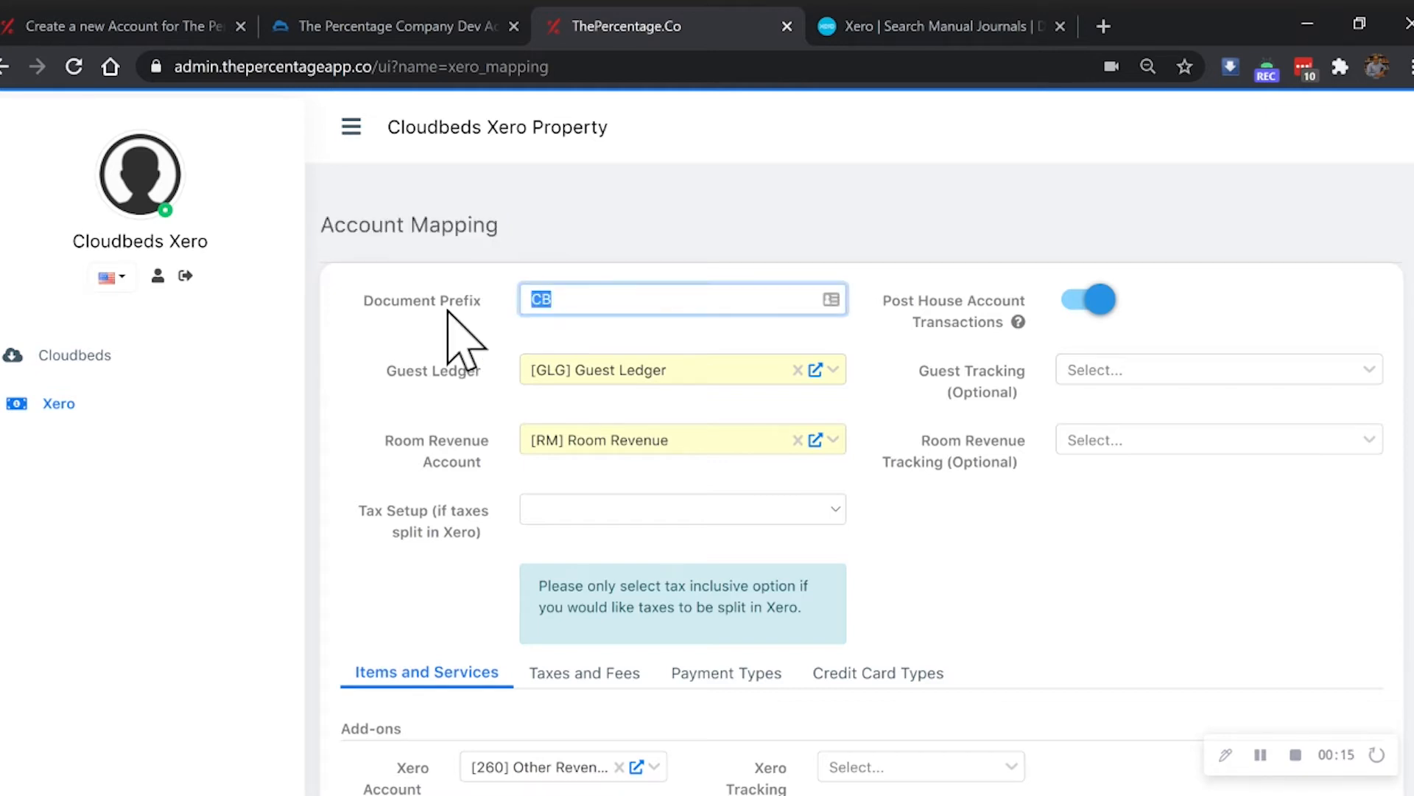
click(479, 310)
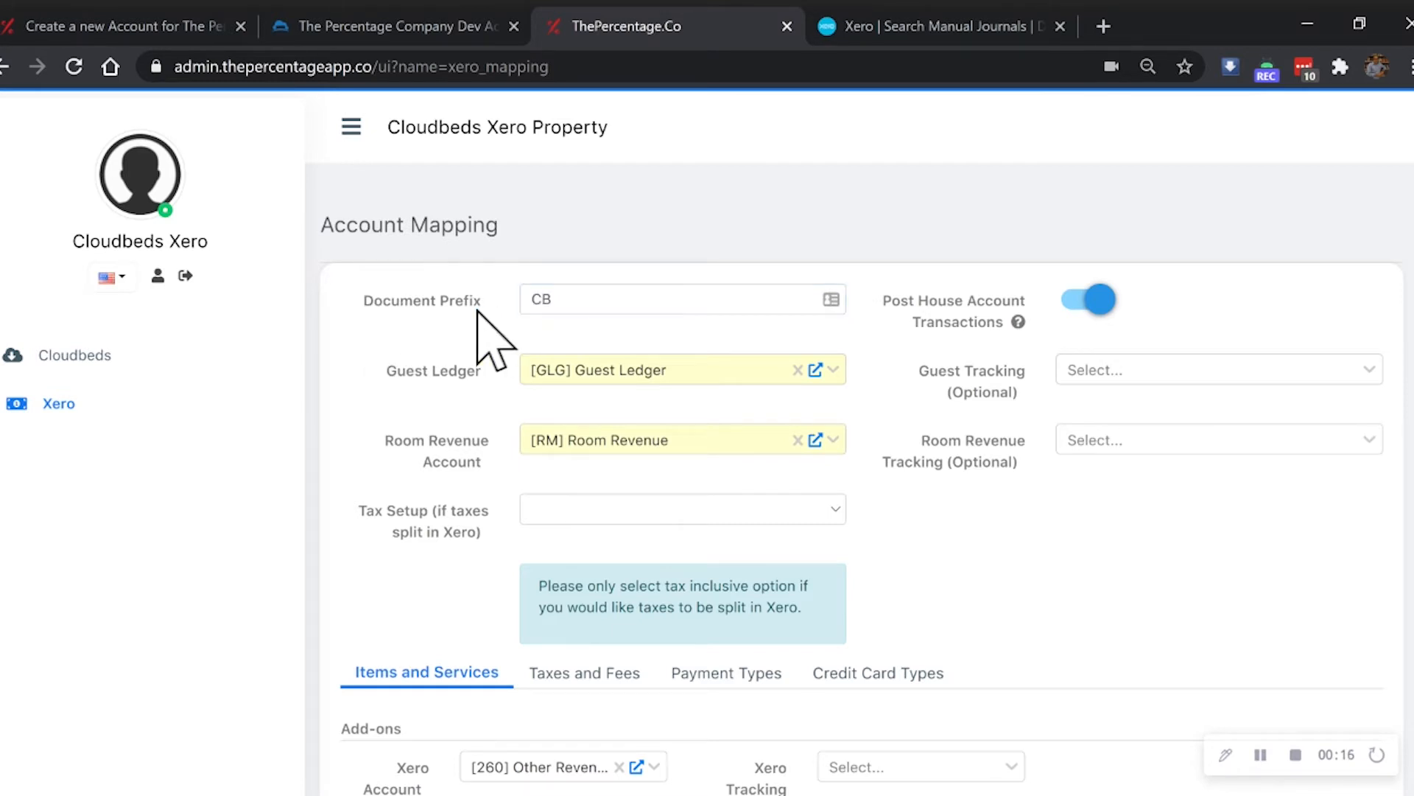
double_click(553, 299)
click(501, 313)
click(1087, 300)
click(1076, 300)
scroll(505, 390, down, 2)
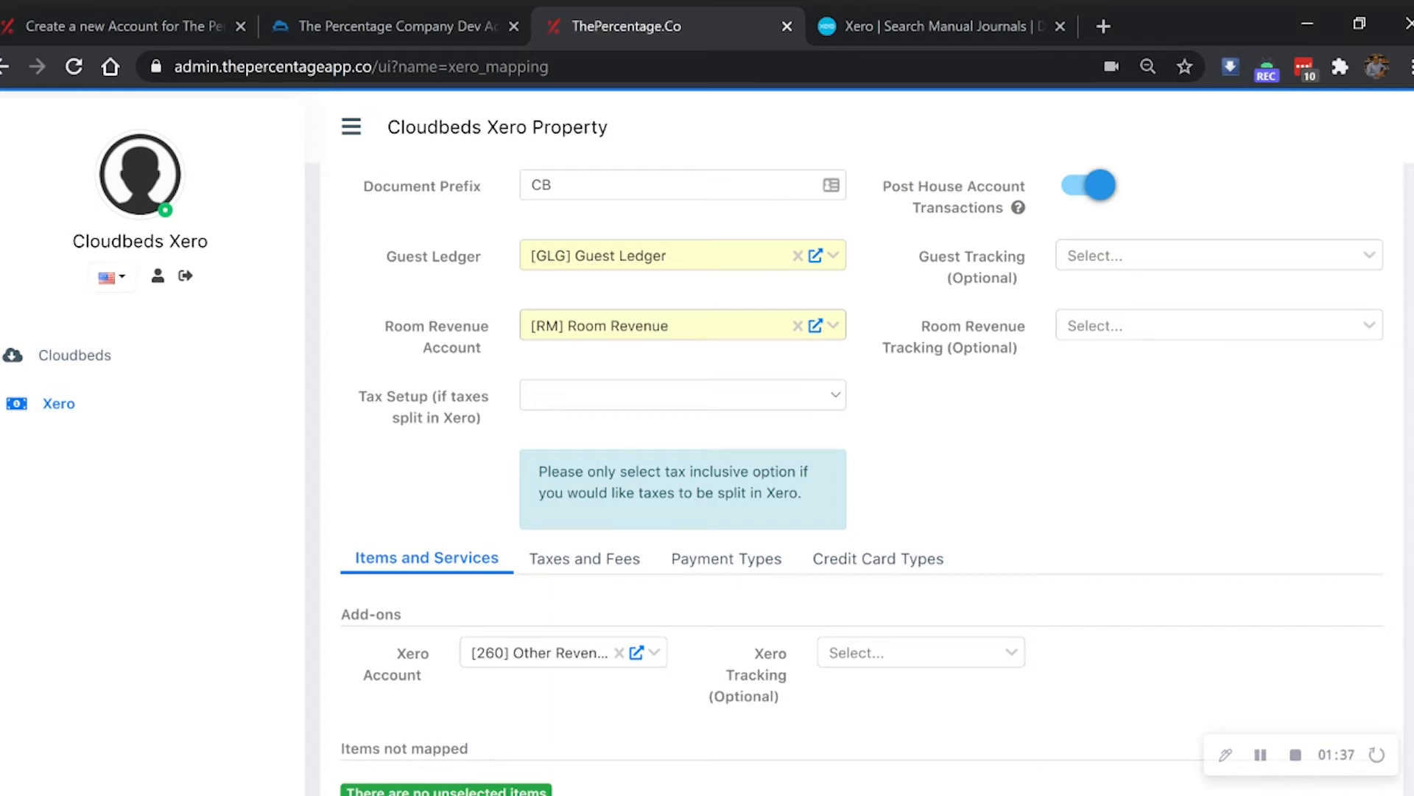
scroll(439, 361, down, 5)
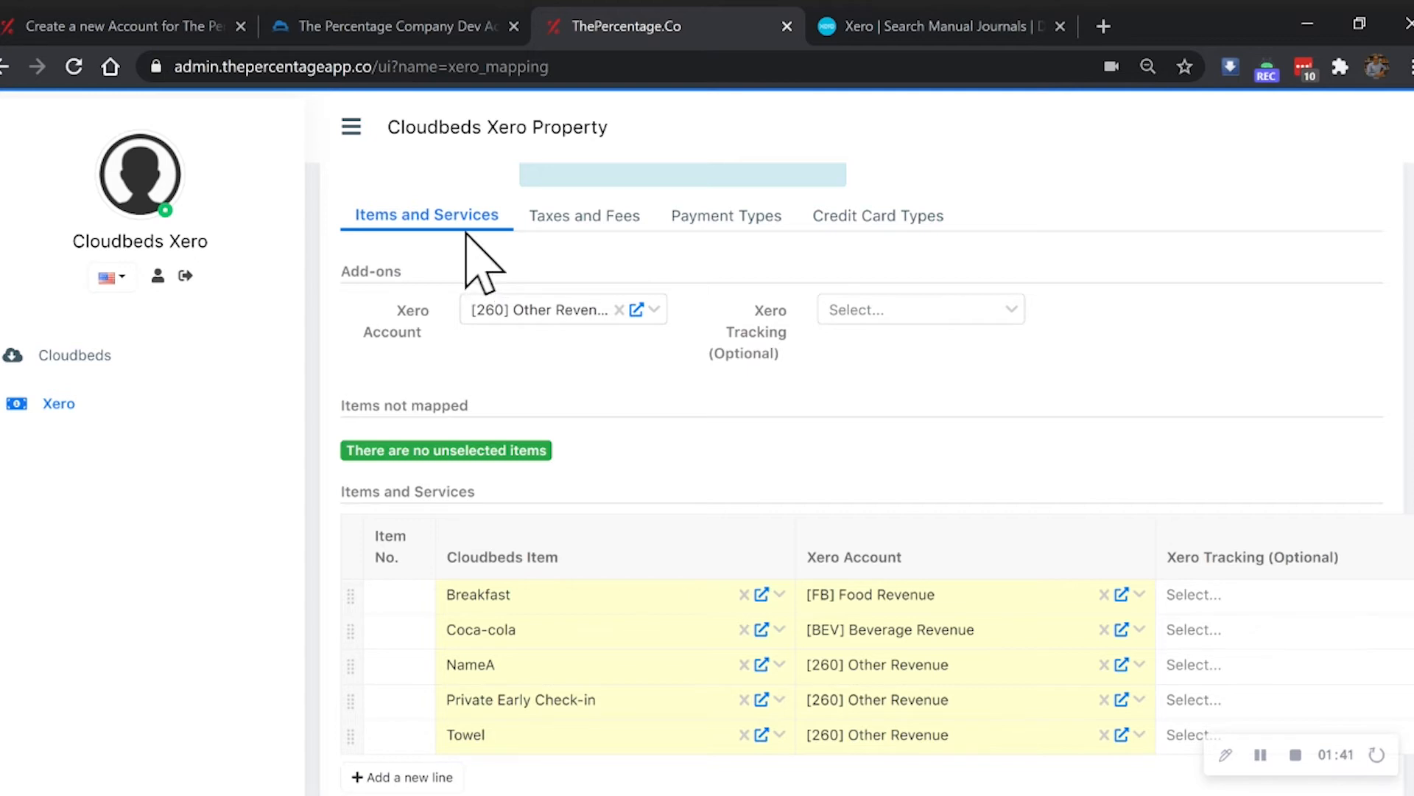
click(578, 215)
scroll(626, 589, down, 3)
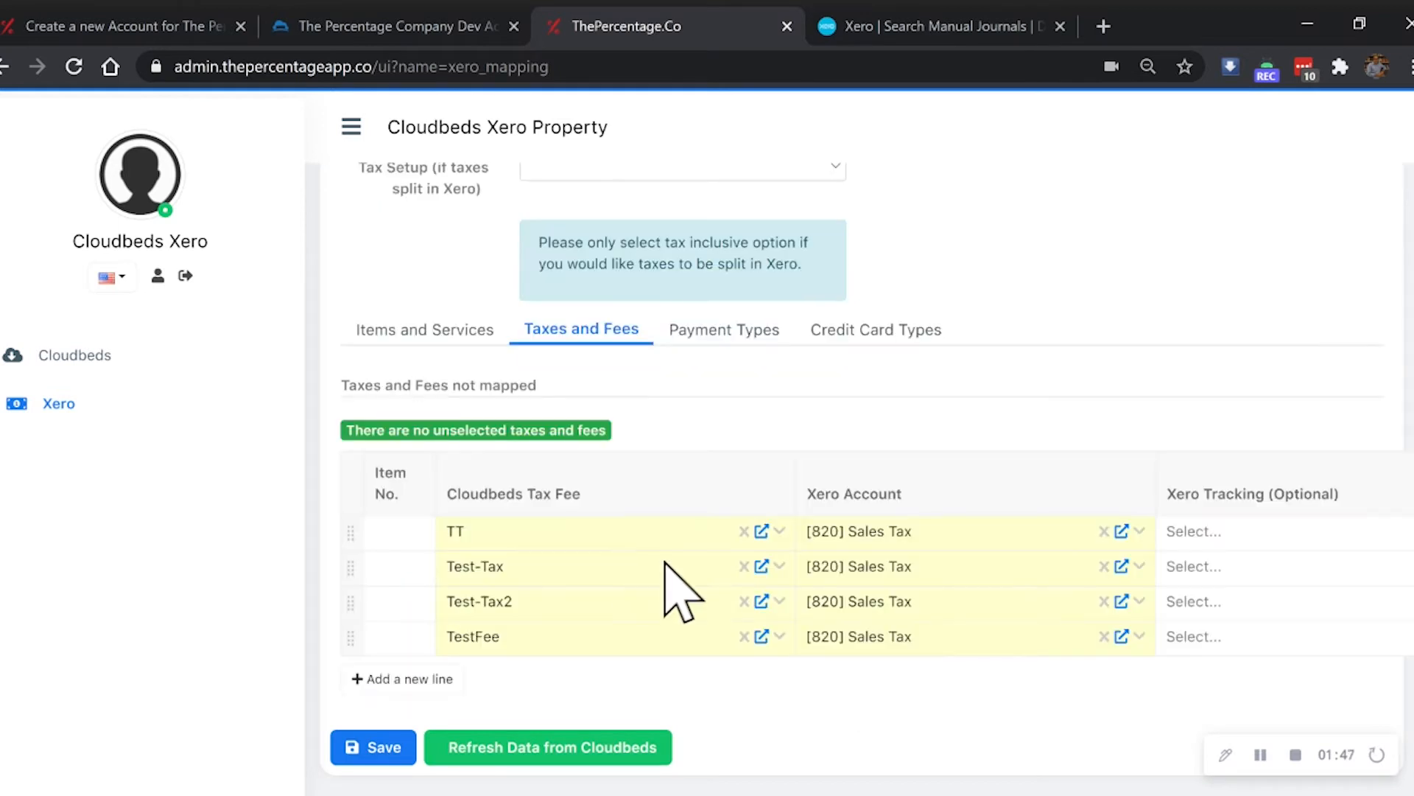
click(724, 329)
scroll(843, 442, down, 3)
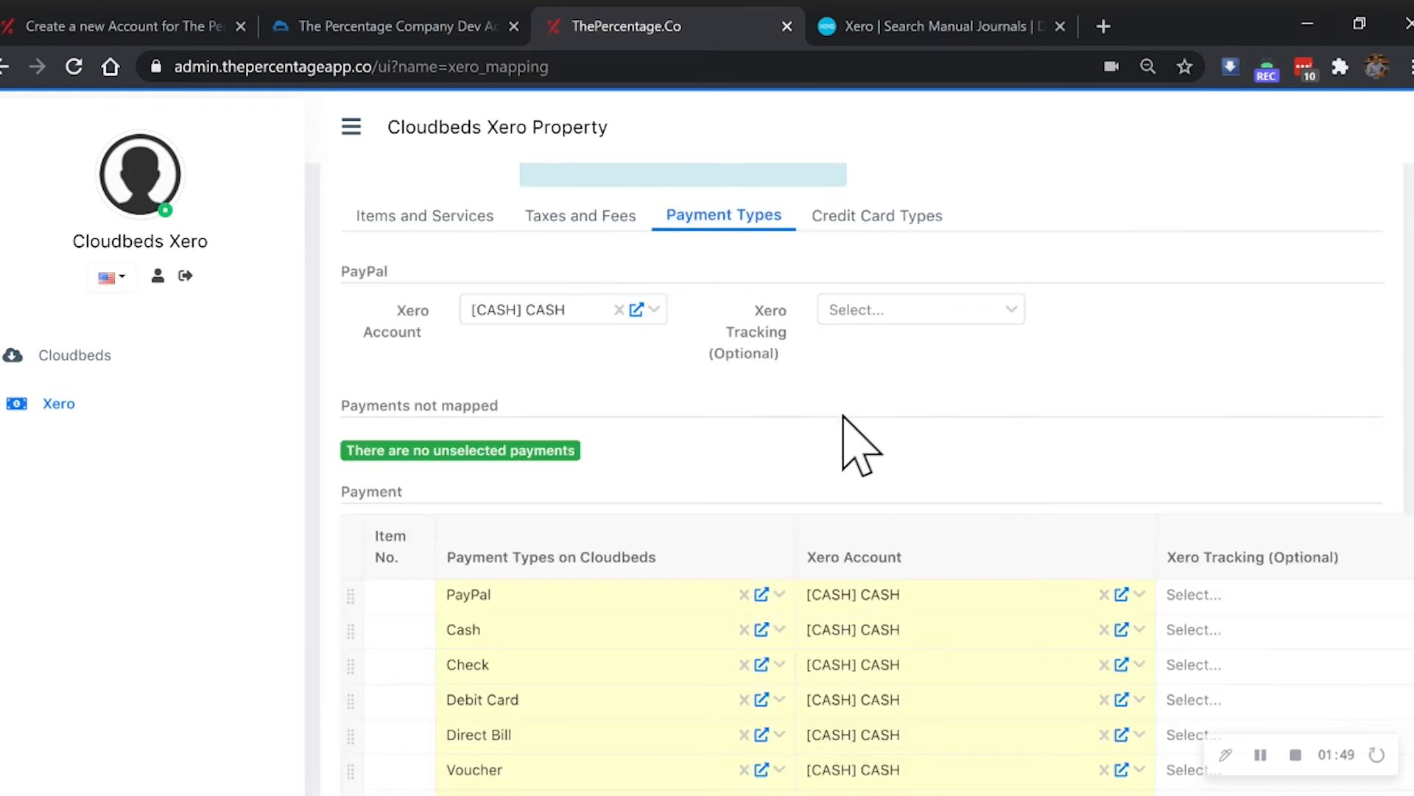
click(849, 223)
scroll(893, 474, down, 3)
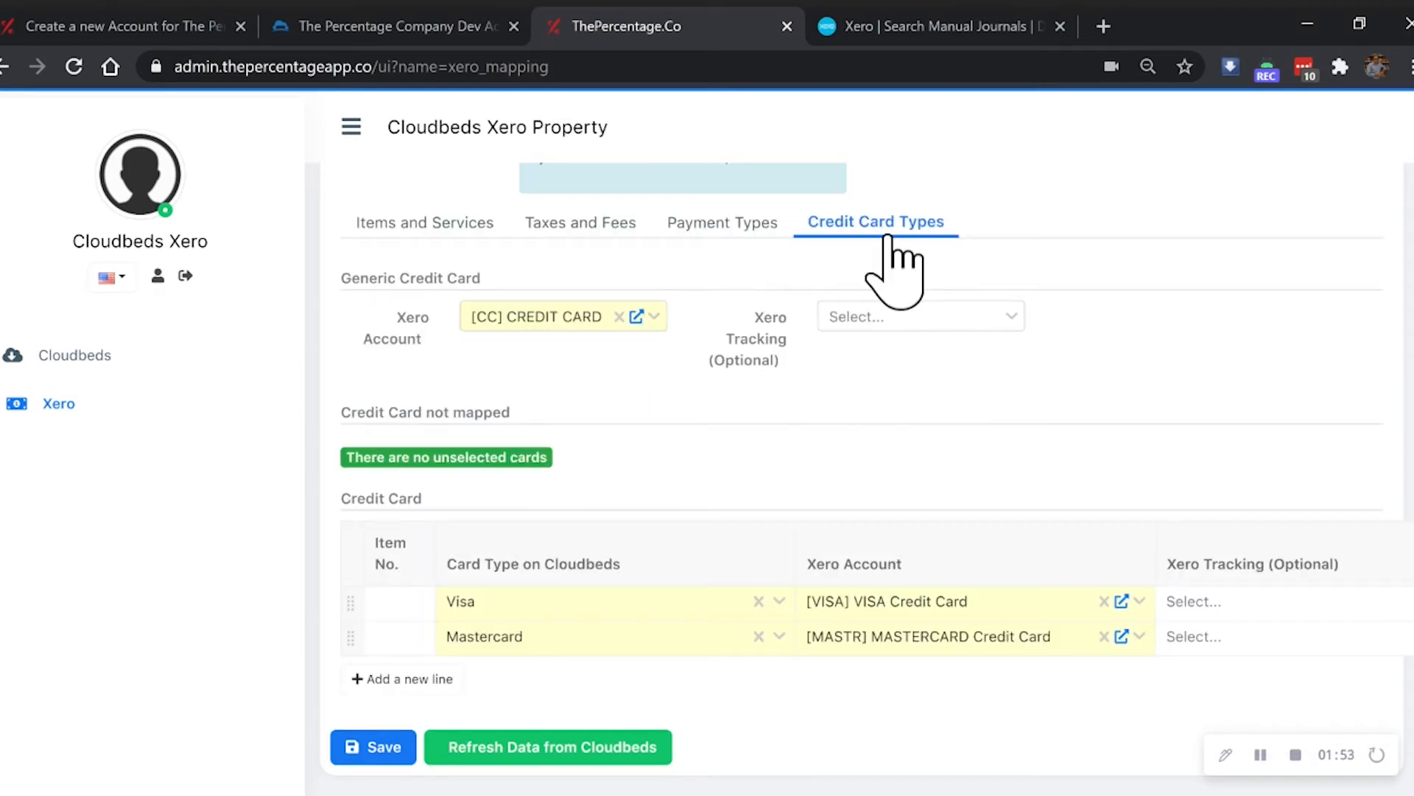
click(450, 225)
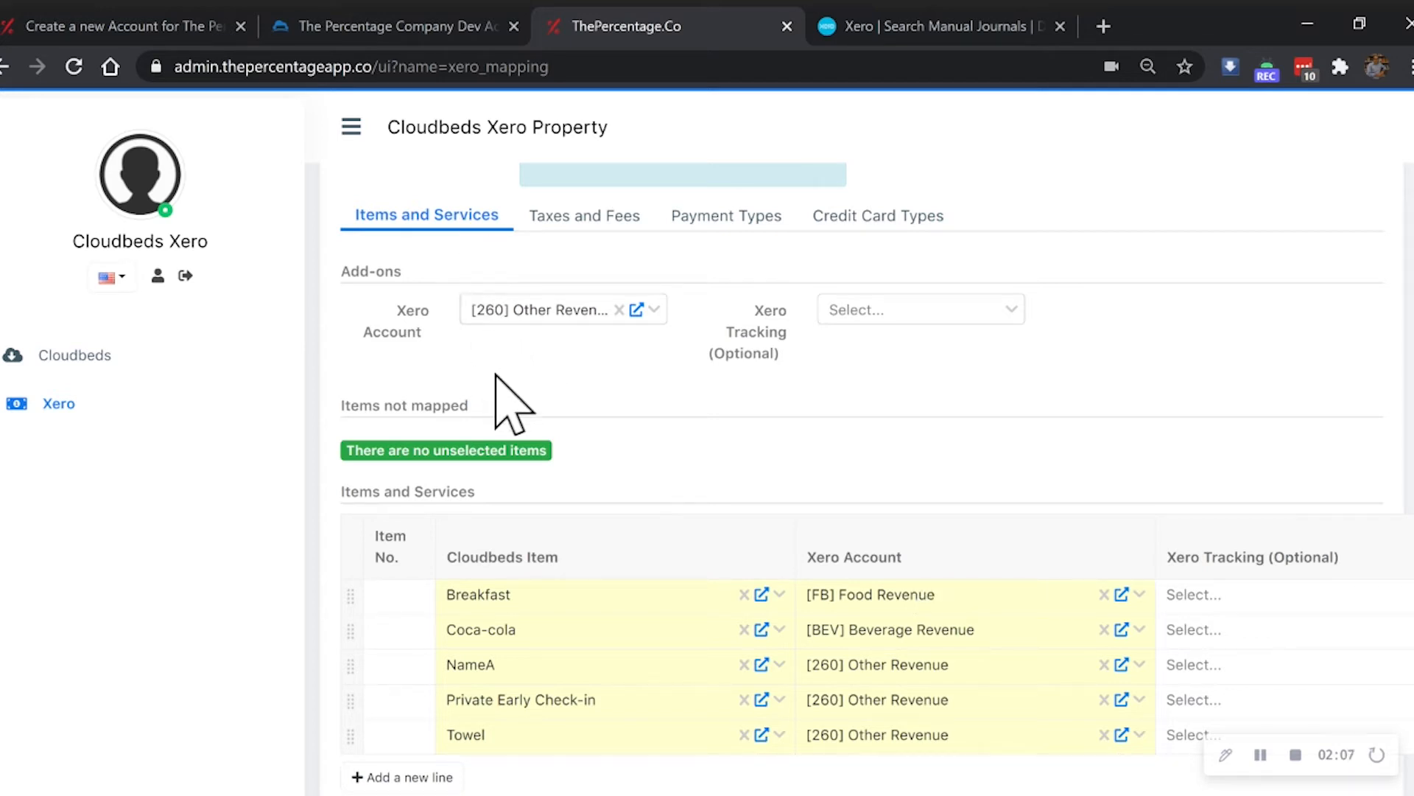
drag(341, 271, 433, 279)
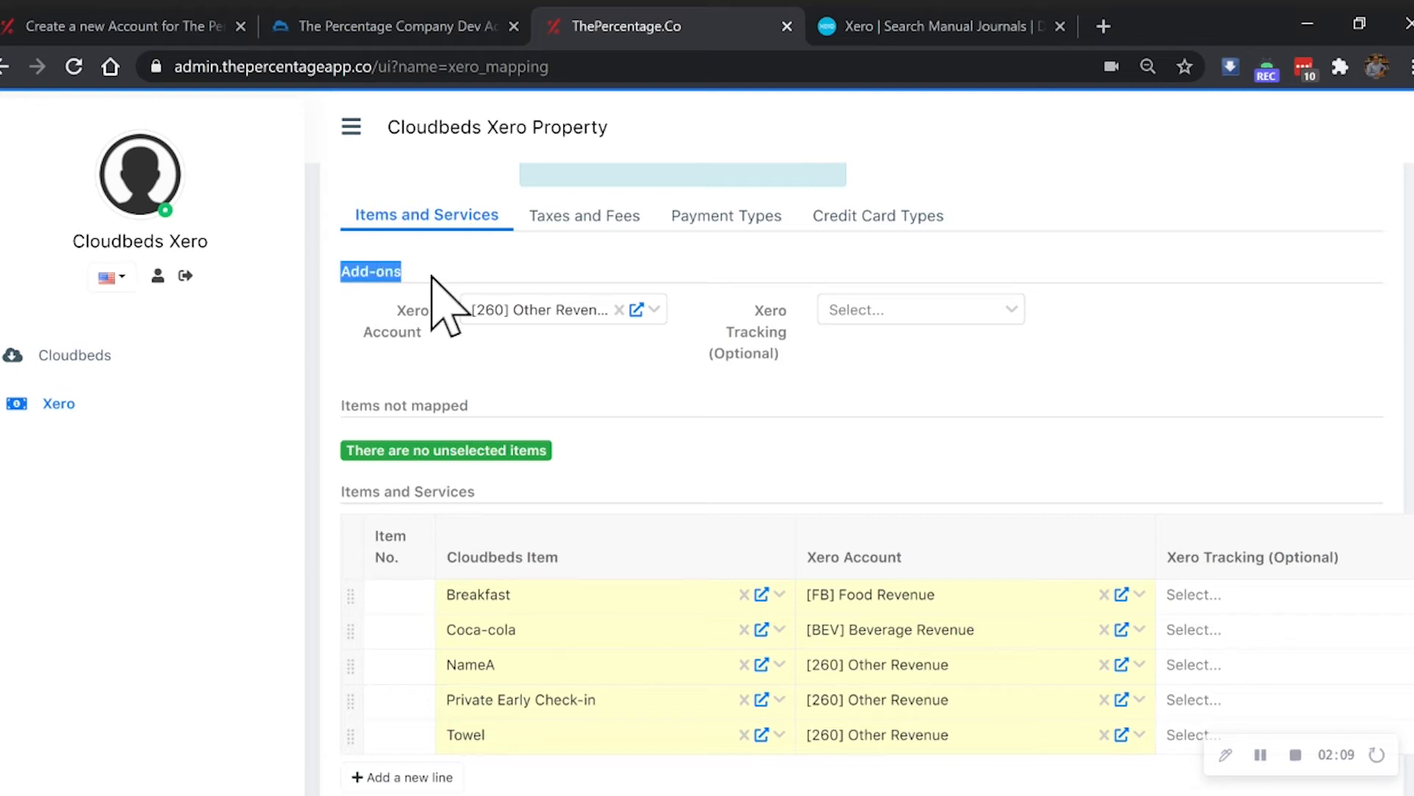
click(531, 315)
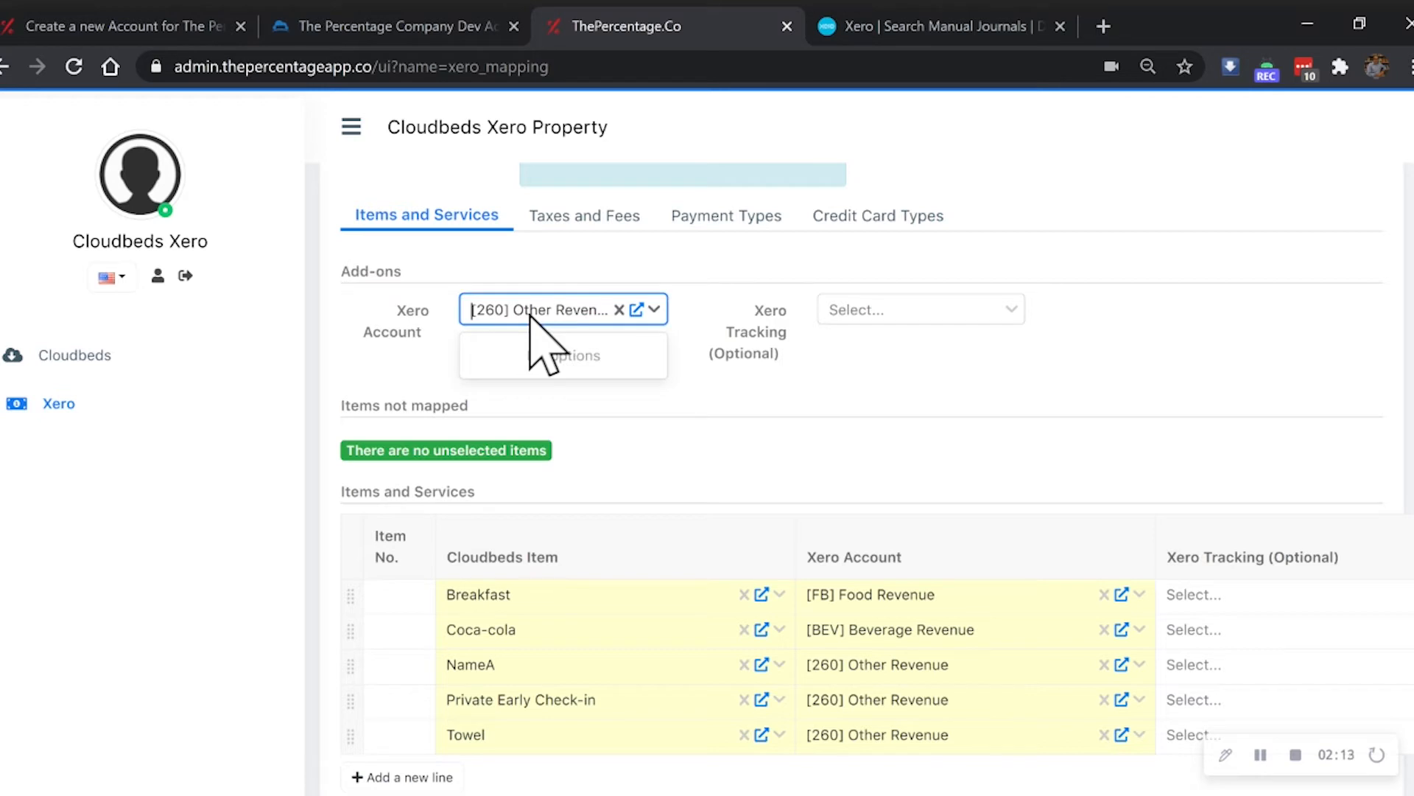
click(531, 318)
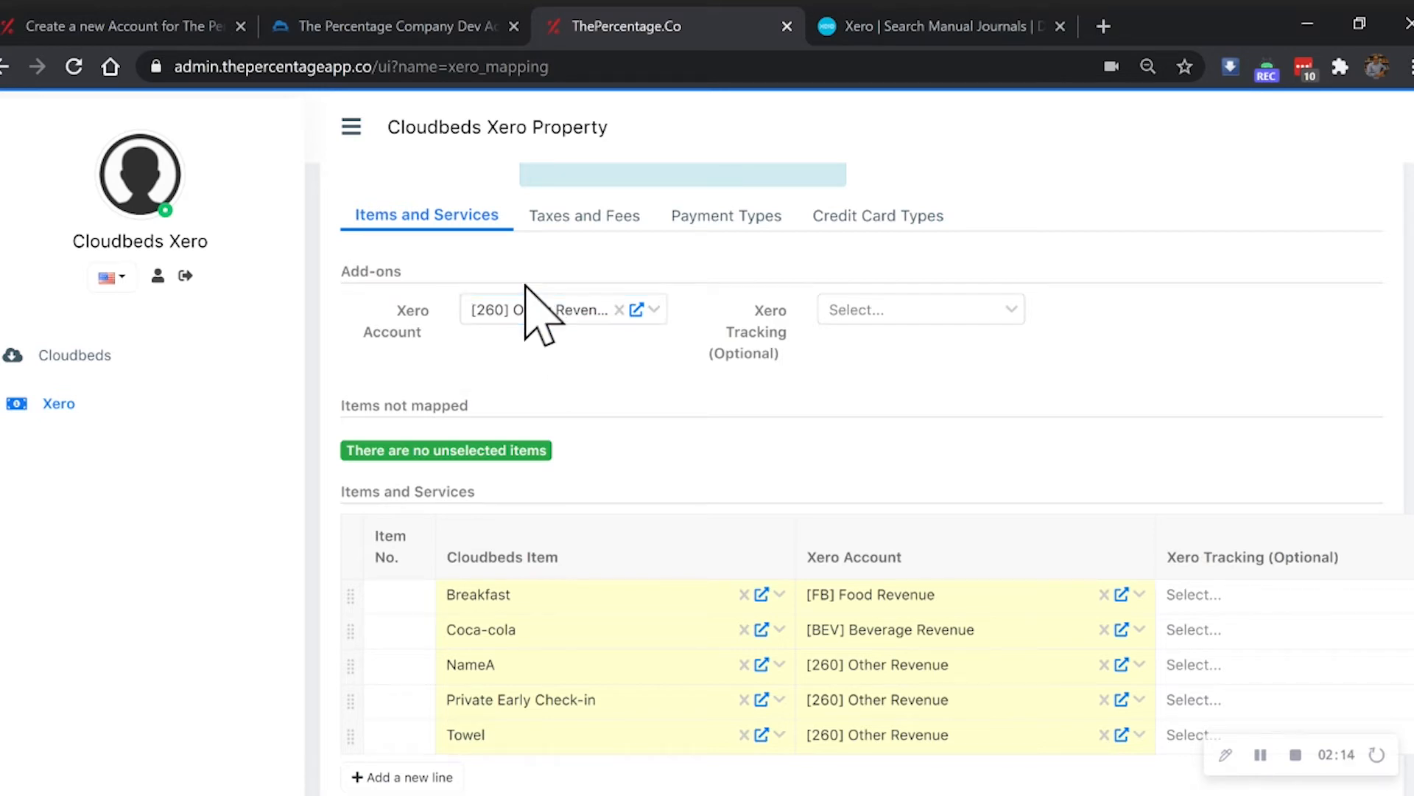
scroll(816, 581, down, 2)
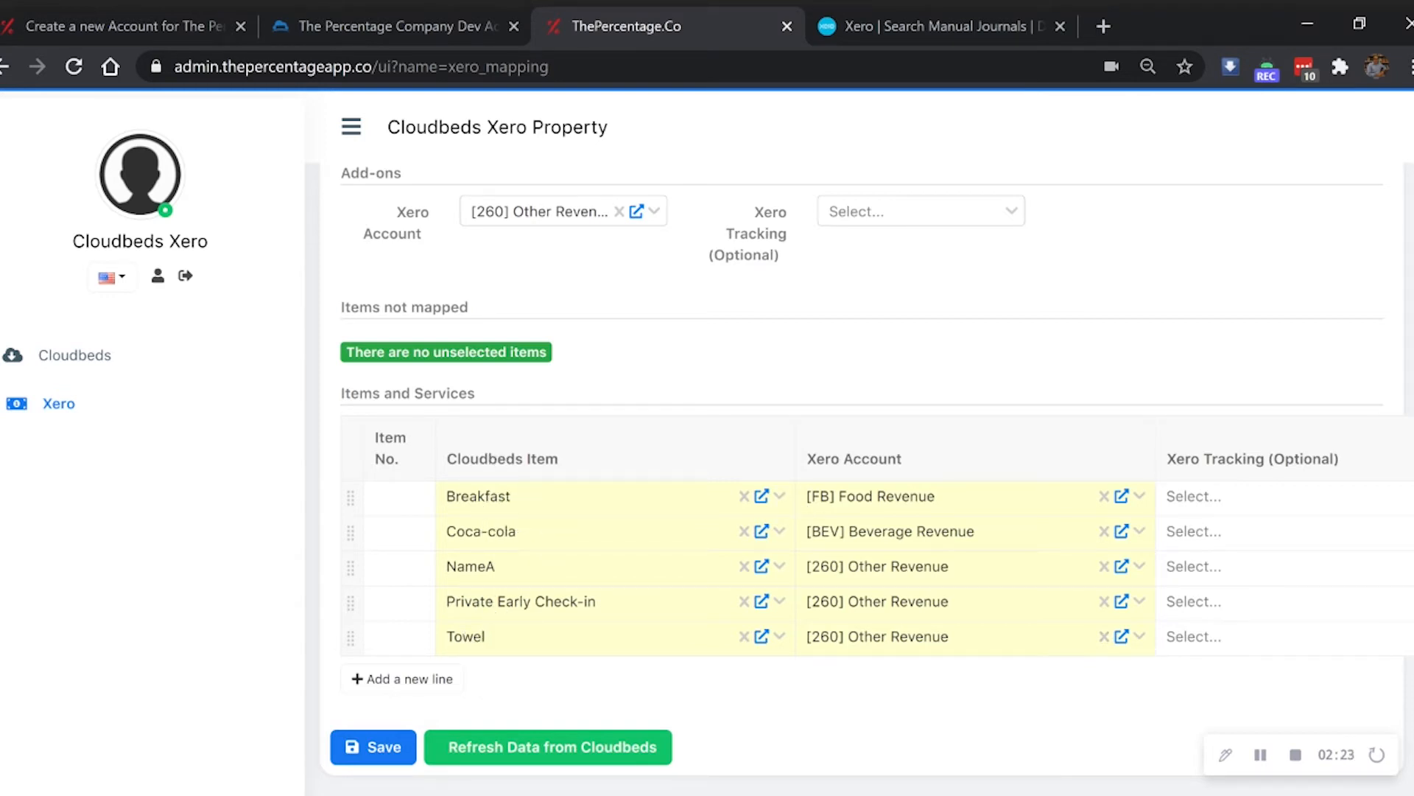
drag(559, 458, 456, 458)
drag(903, 458, 806, 458)
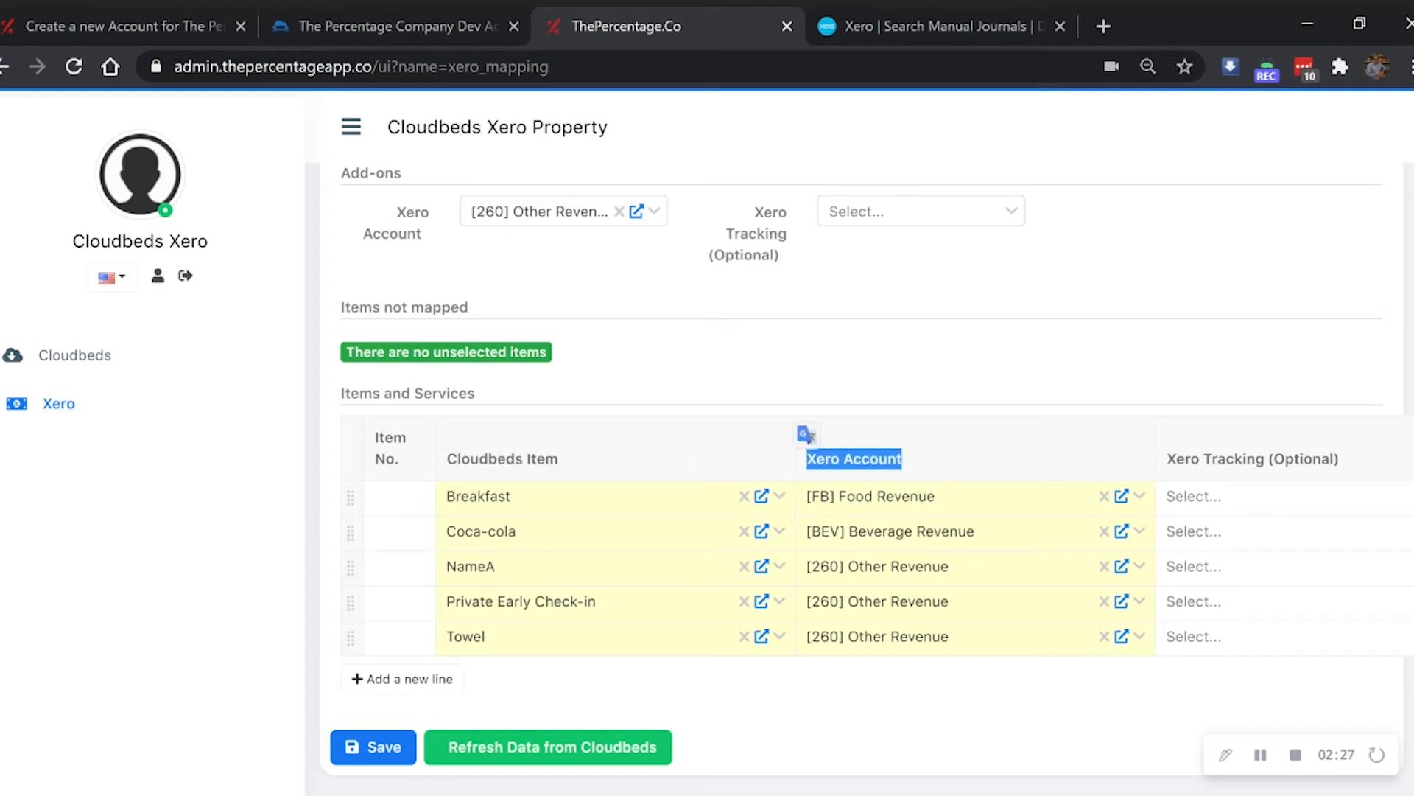
- Clear Breakfast's mapping row and remap Breakfast to [FB] Food Revenue, leaving no items unmapped
click(1105, 496)
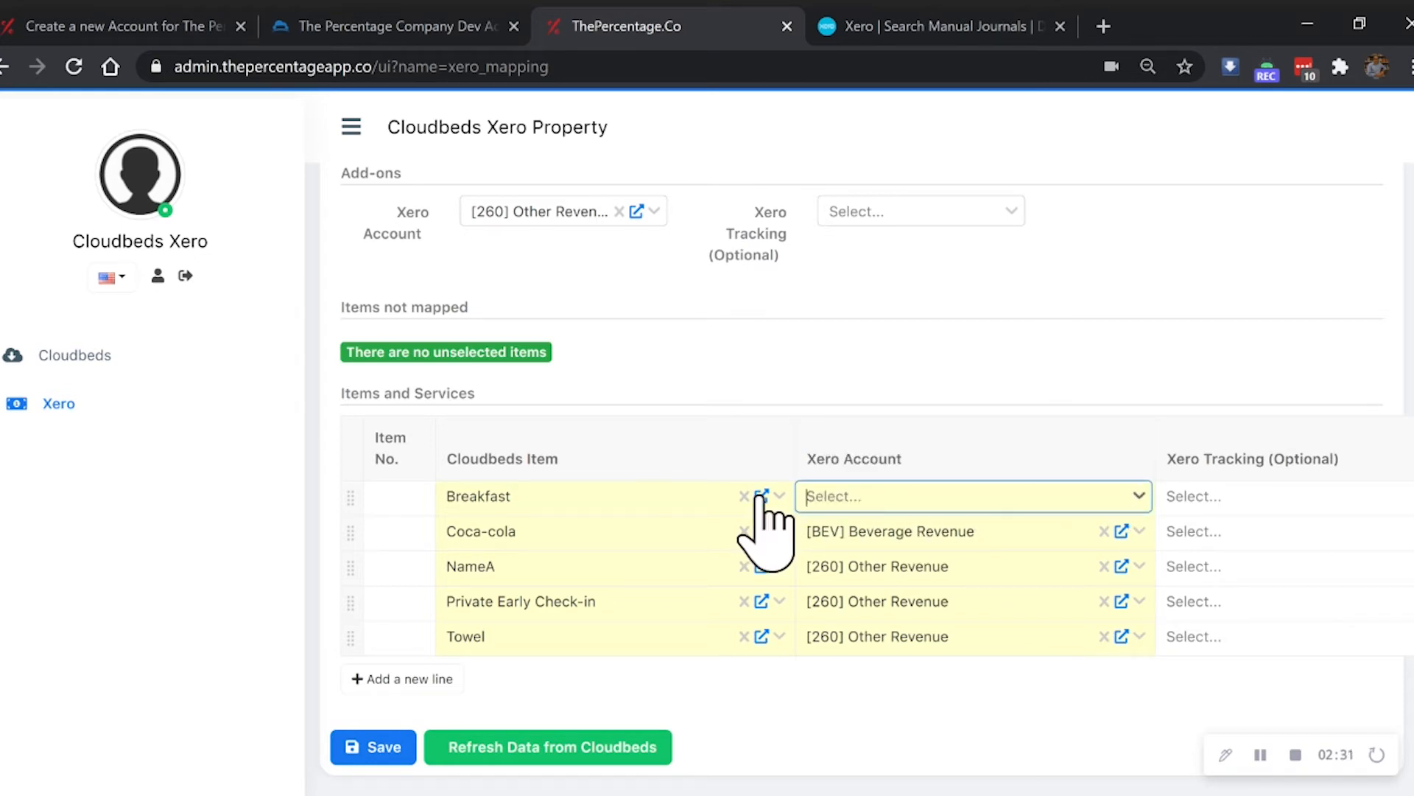
click(745, 496)
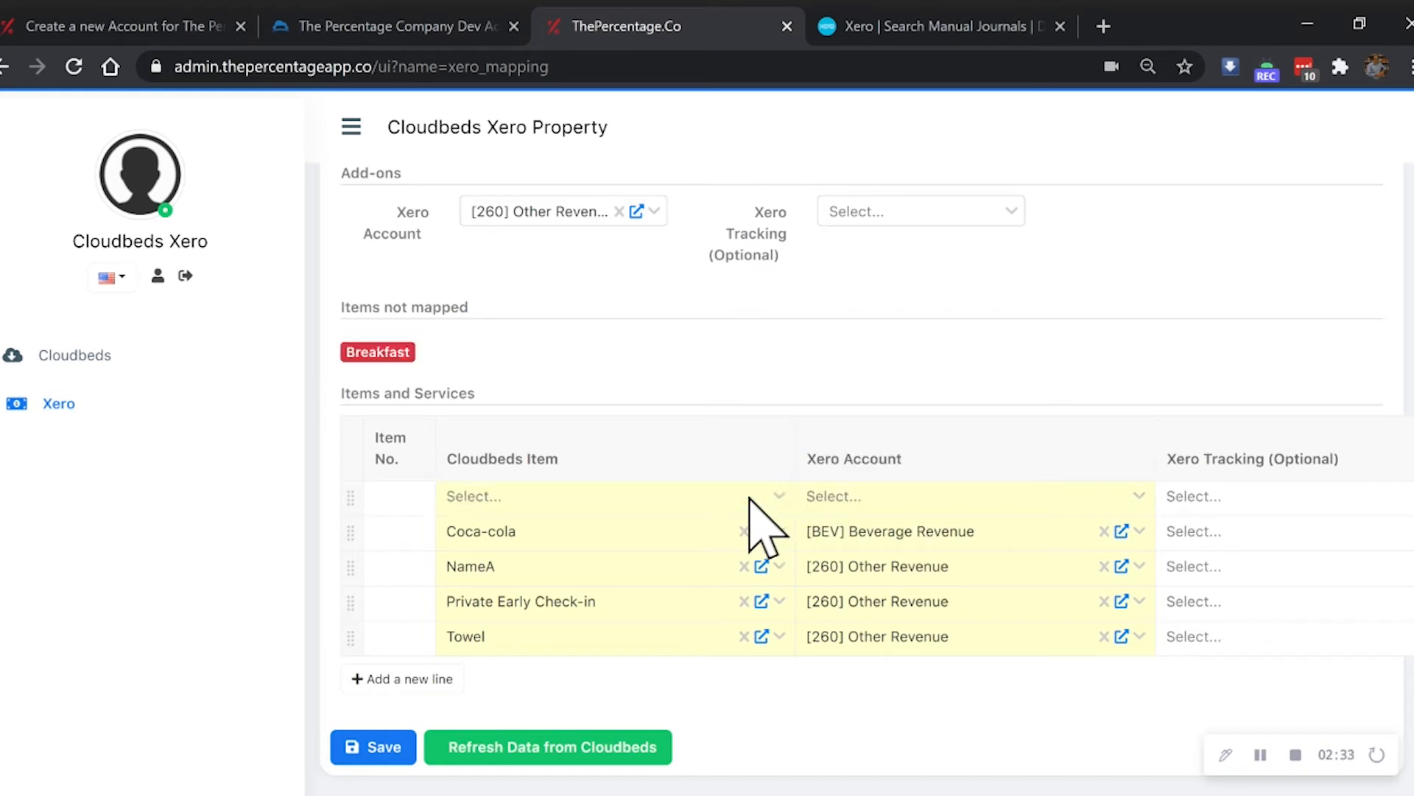
drag(426, 351, 364, 347)
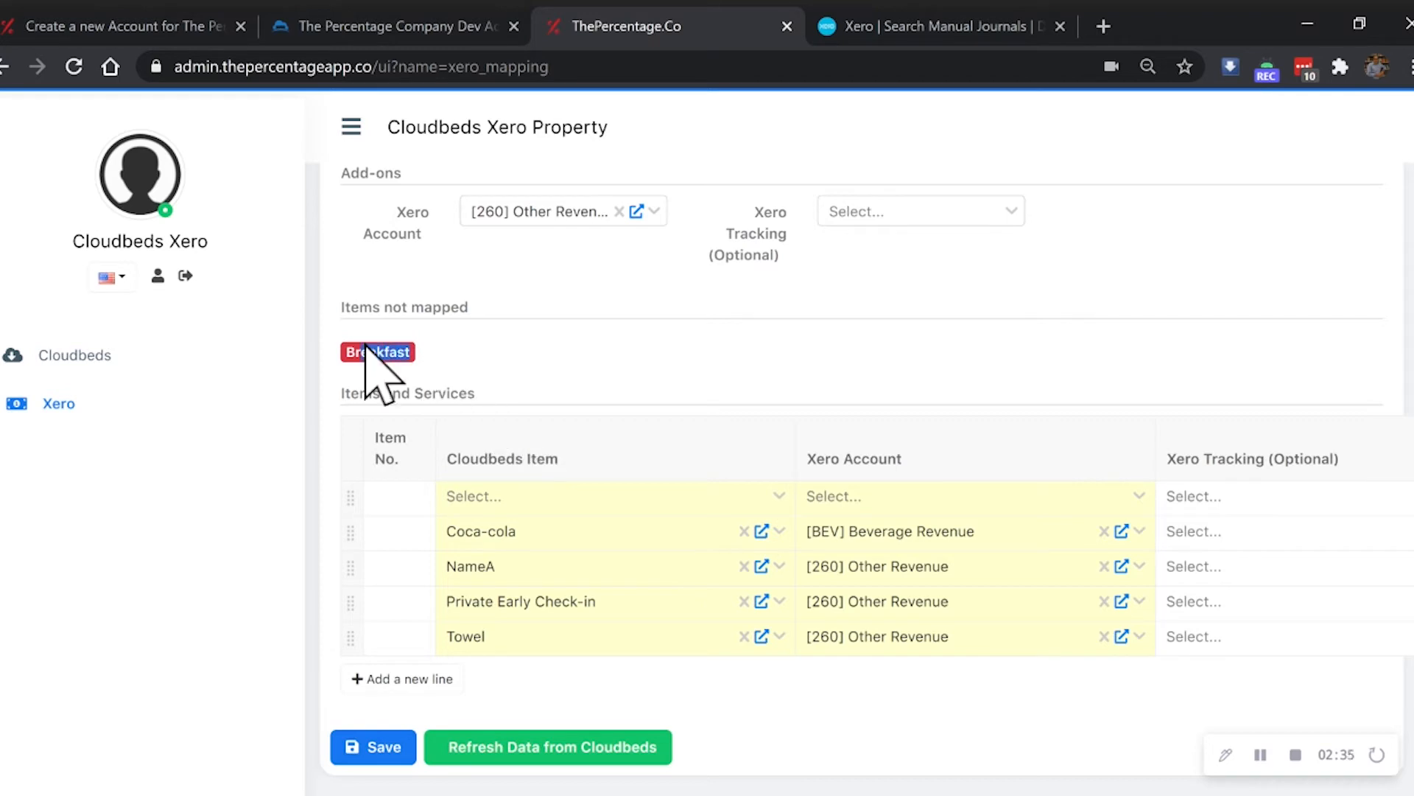
click(548, 505)
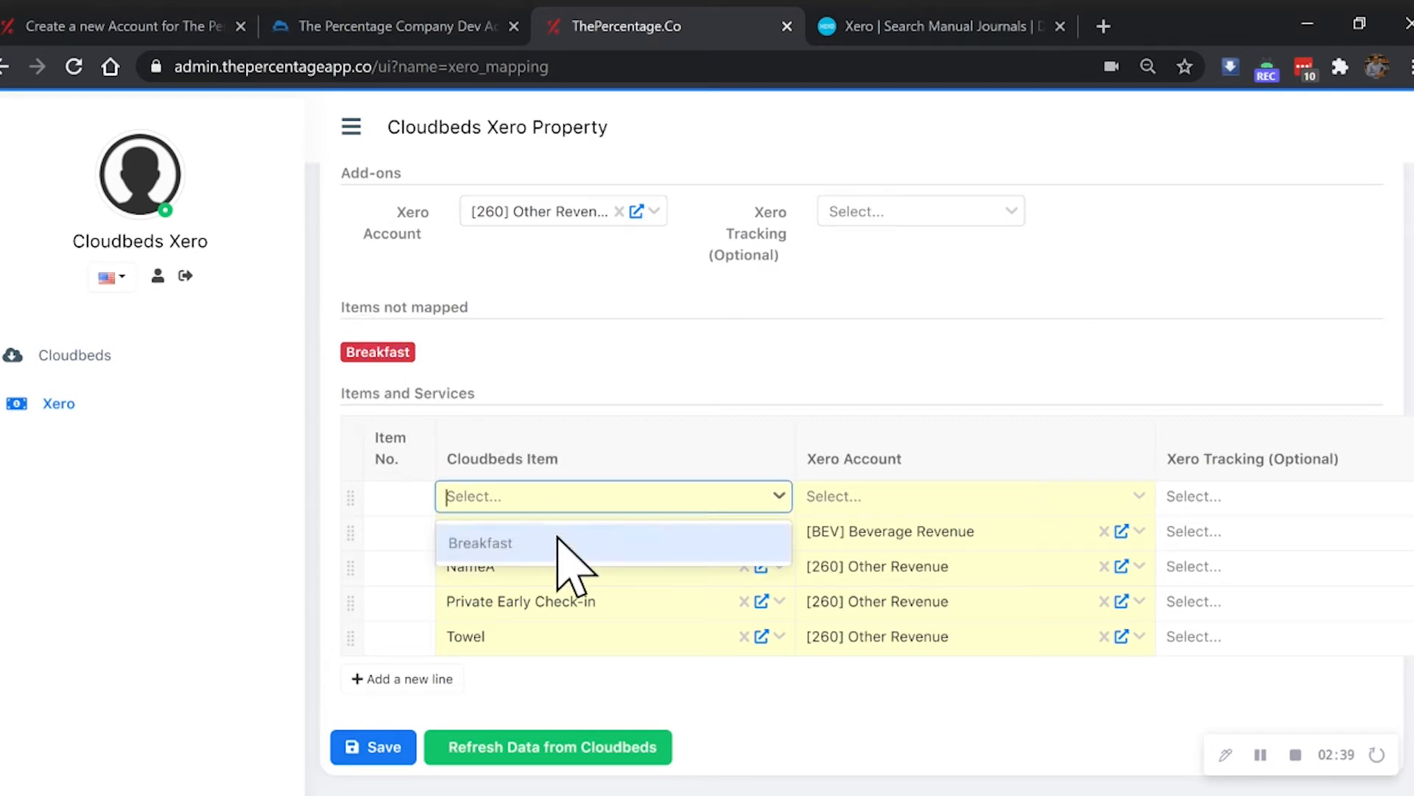
click(558, 540)
click(843, 500)
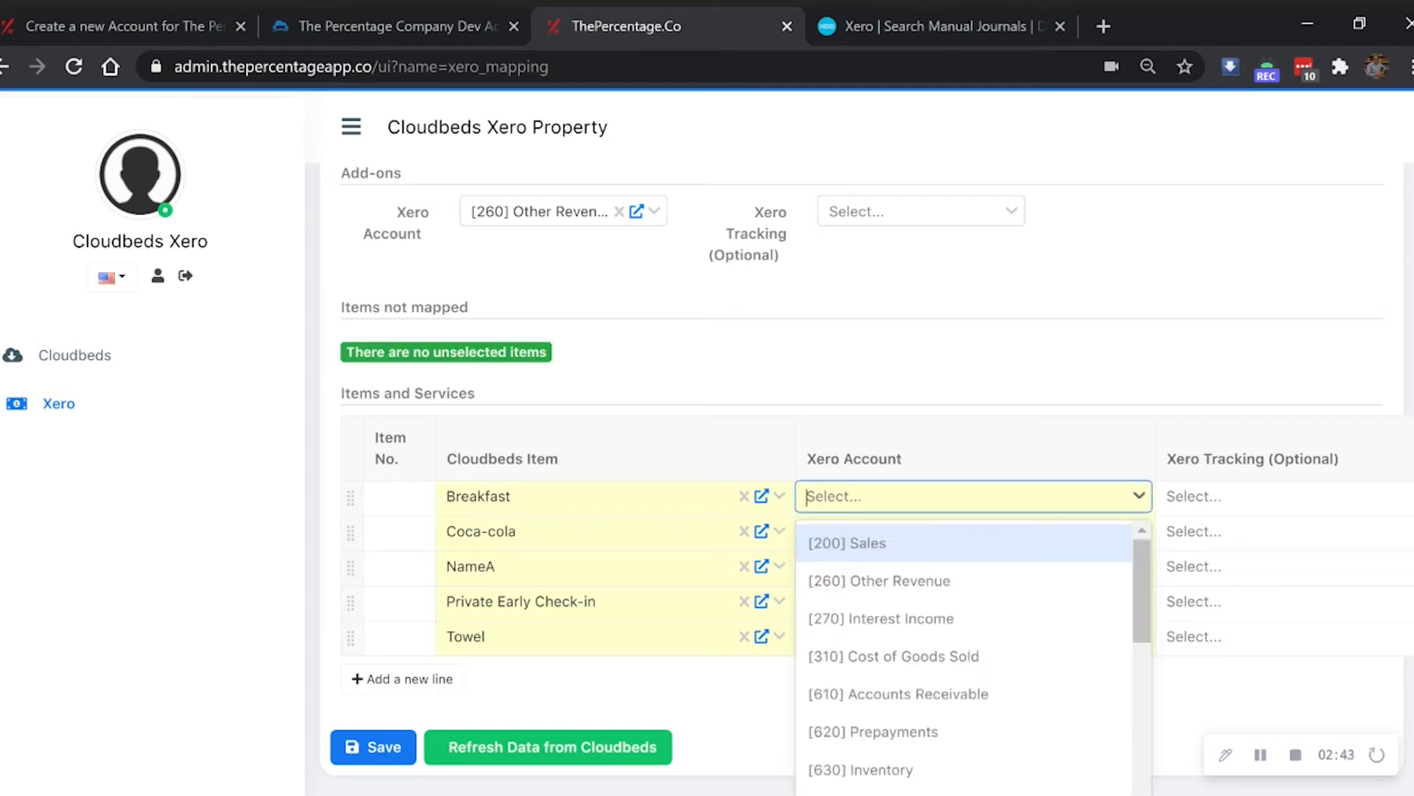
text(food)
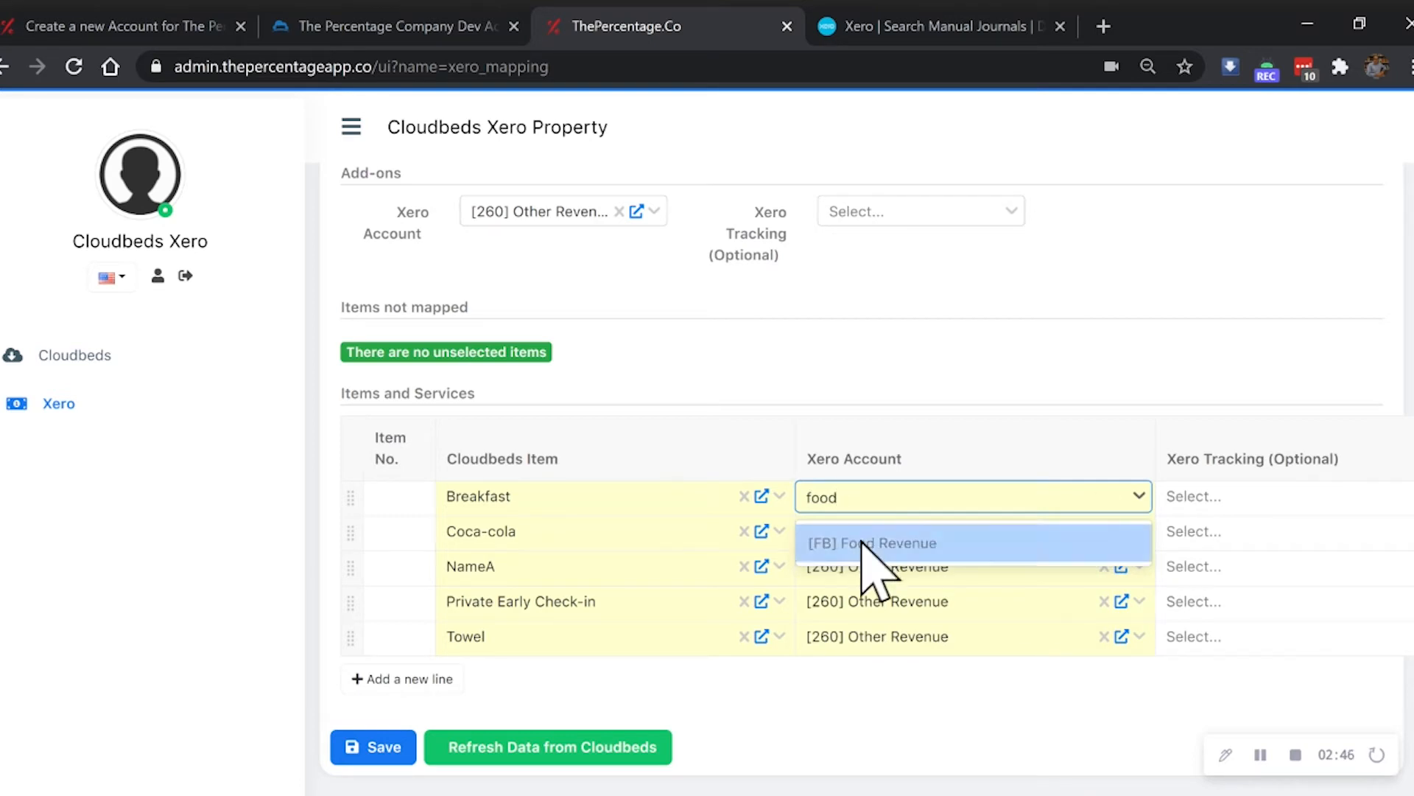
click(860, 541)
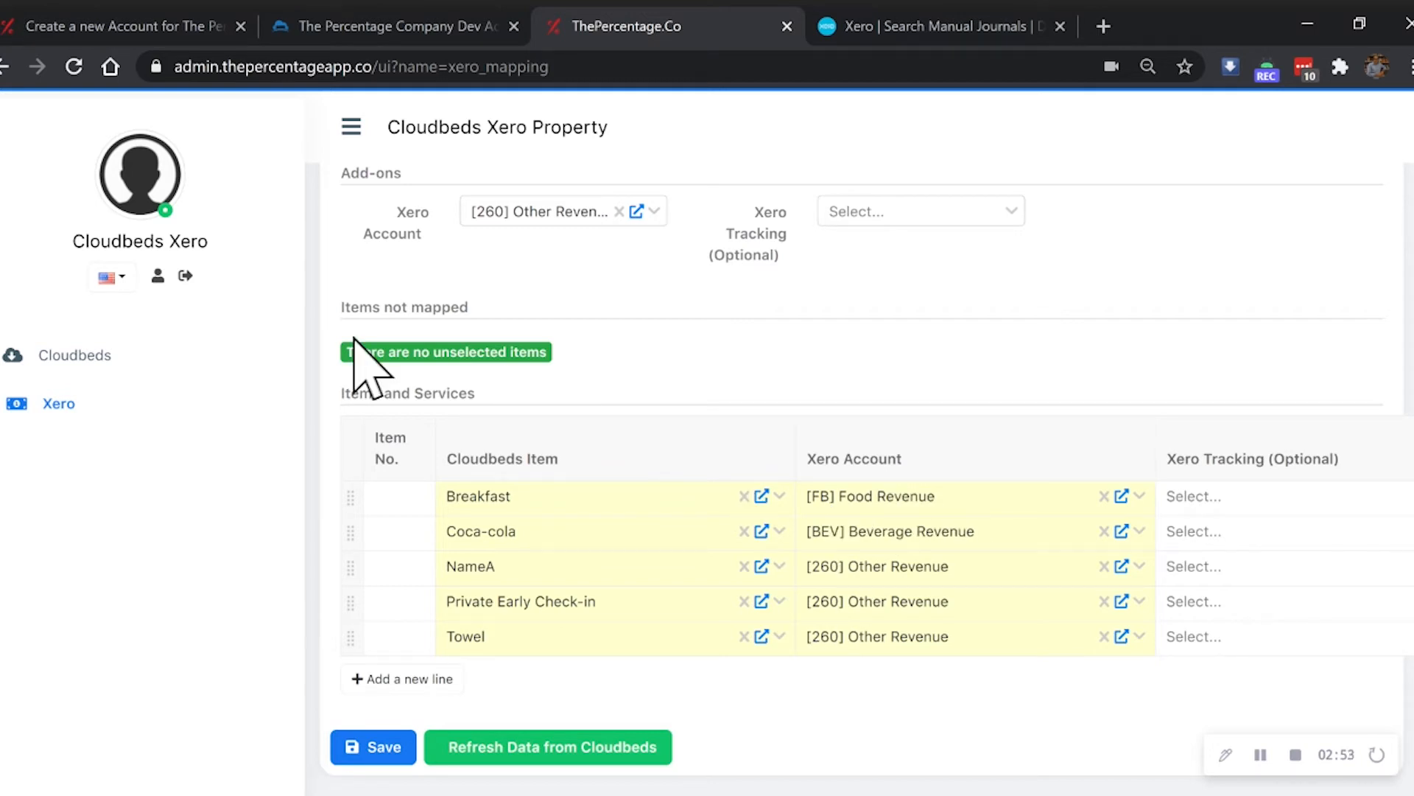
drag(346, 352, 549, 353)
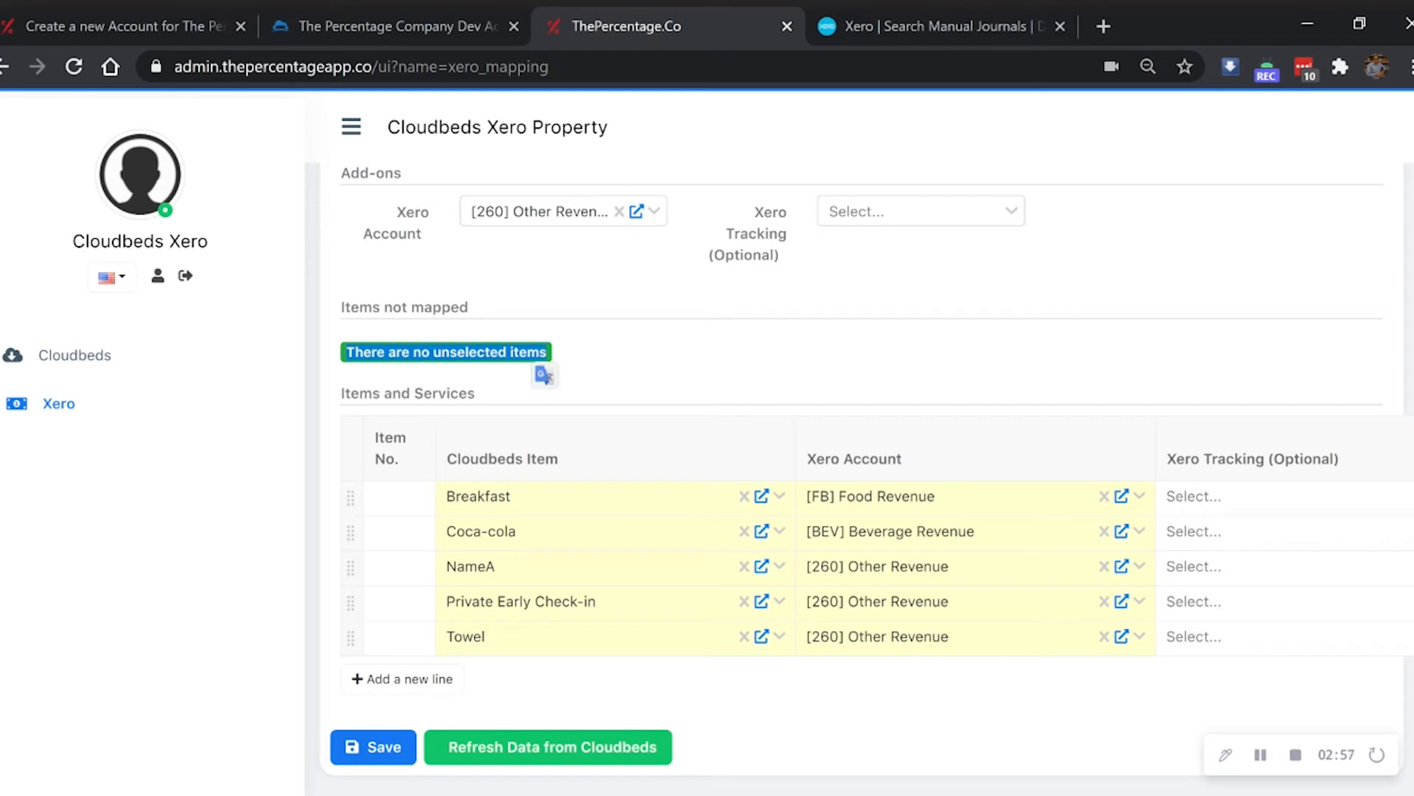
click(590, 357)
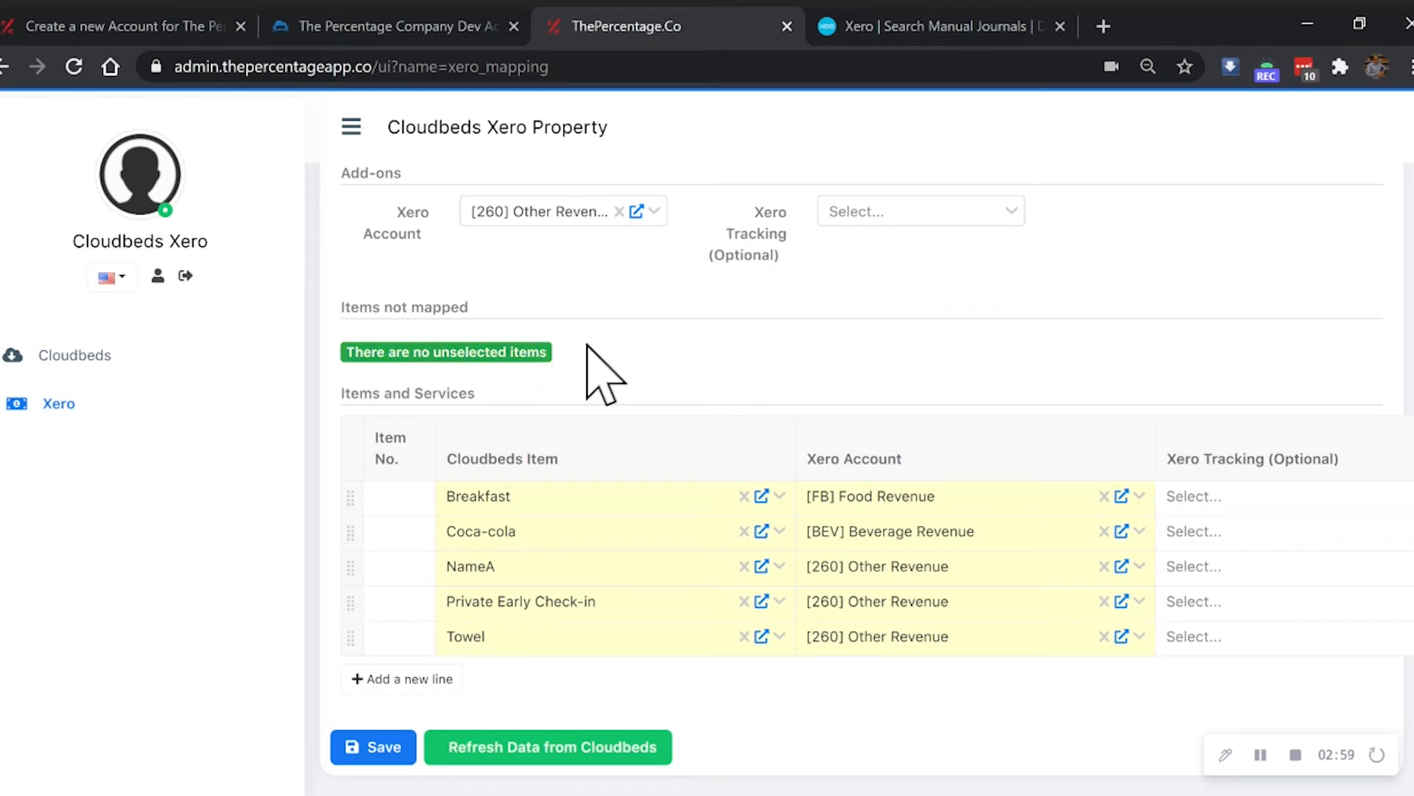
scroll(560, 457, up, 2)
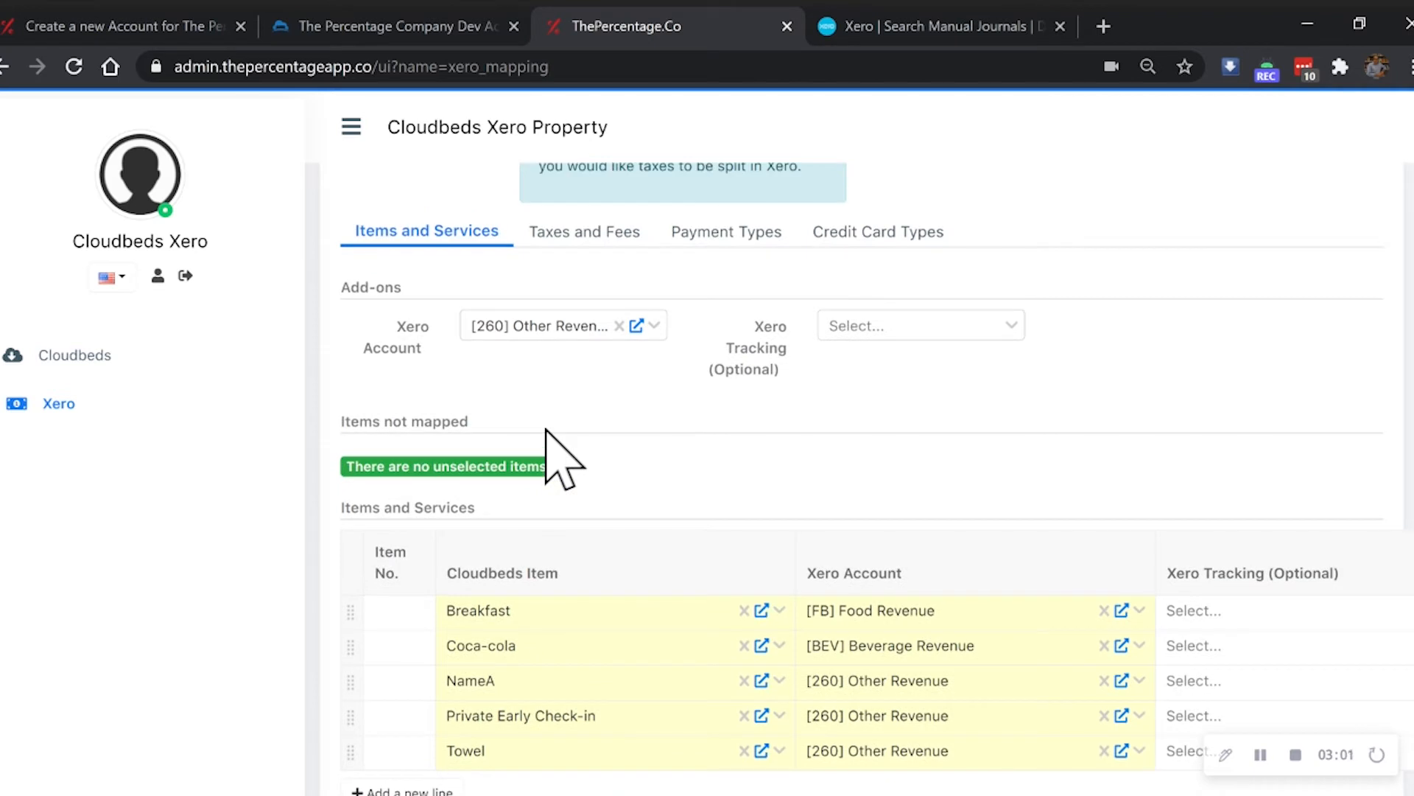
- Review the Taxes and Fees mappings, all on [820] Sales Tax, then show Payment Types mappings
click(583, 235)
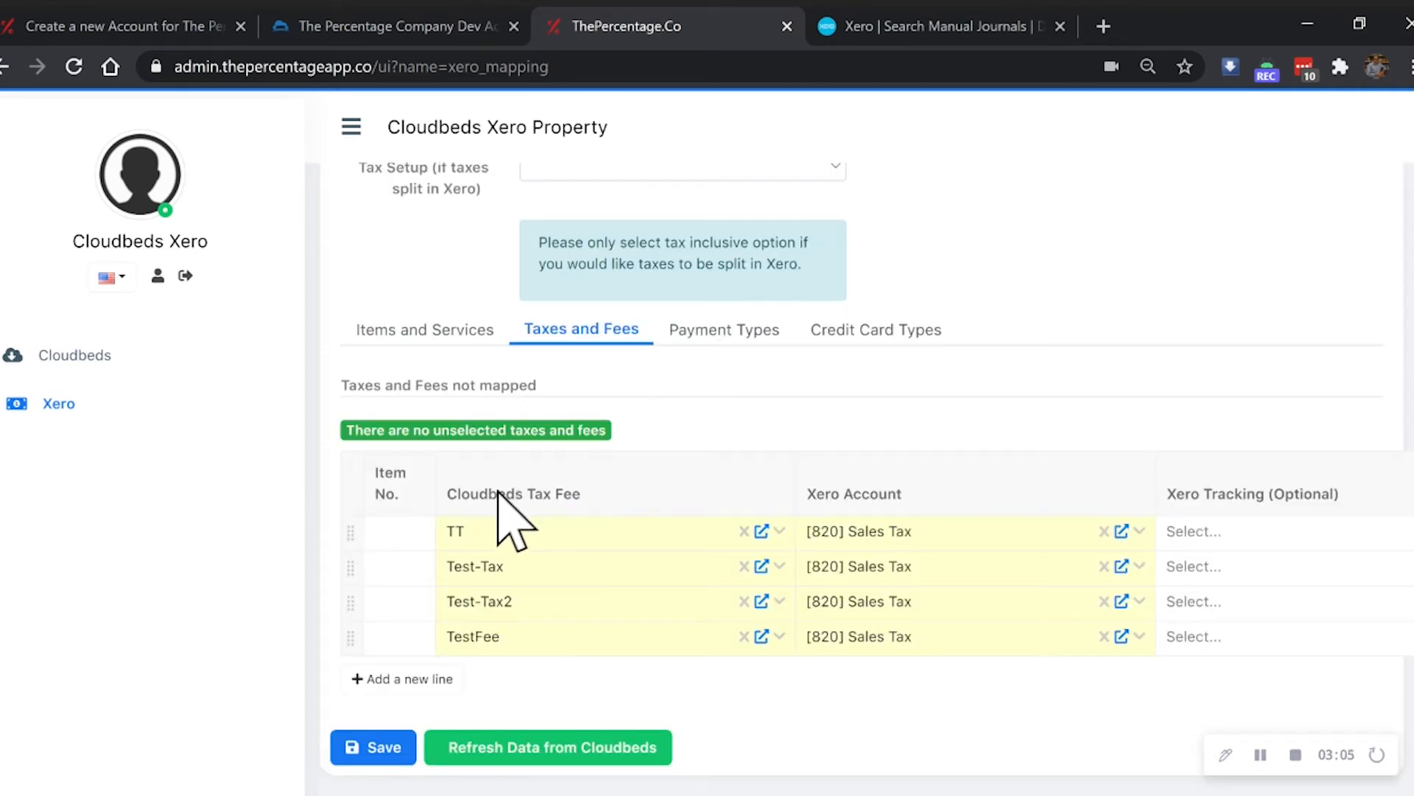
drag(446, 494, 582, 495)
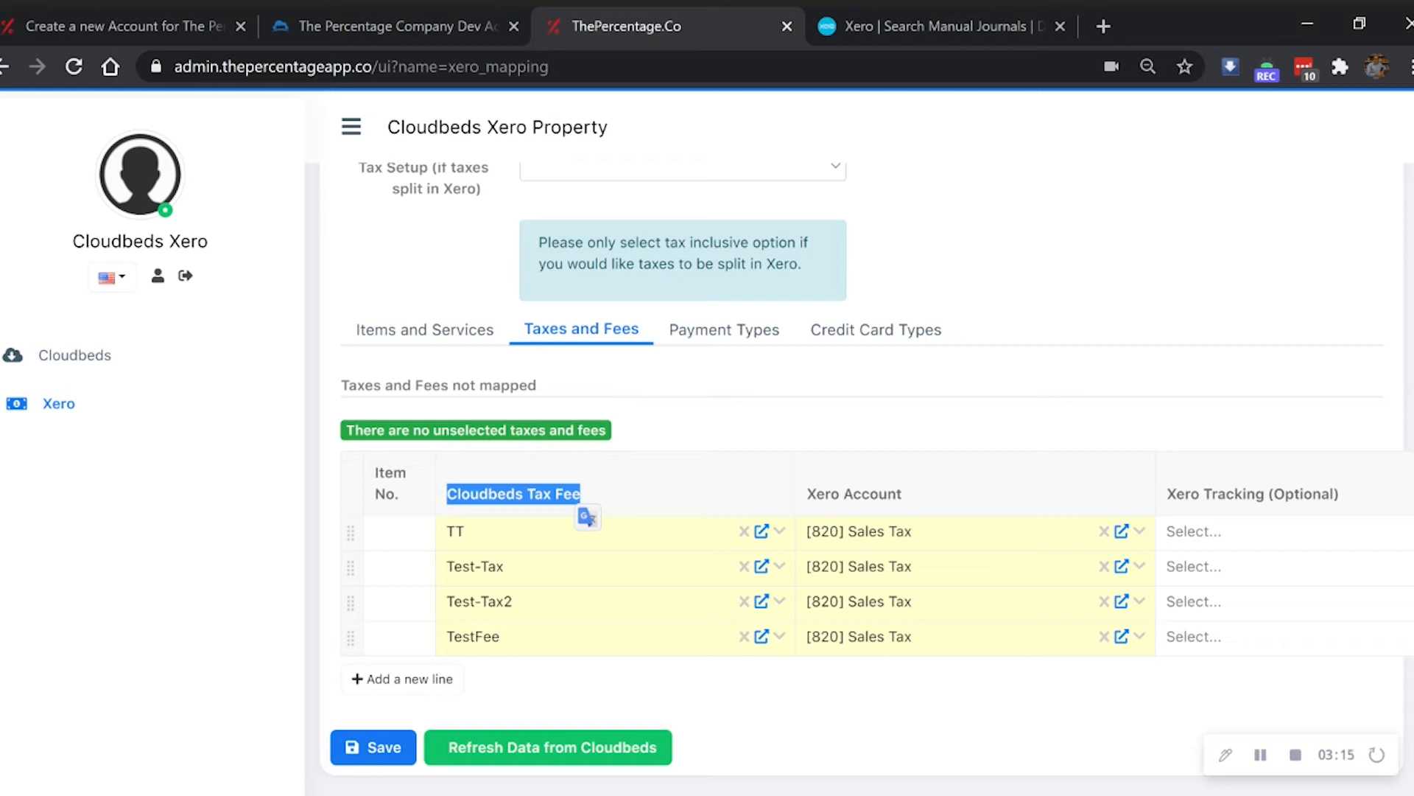
click(737, 339)
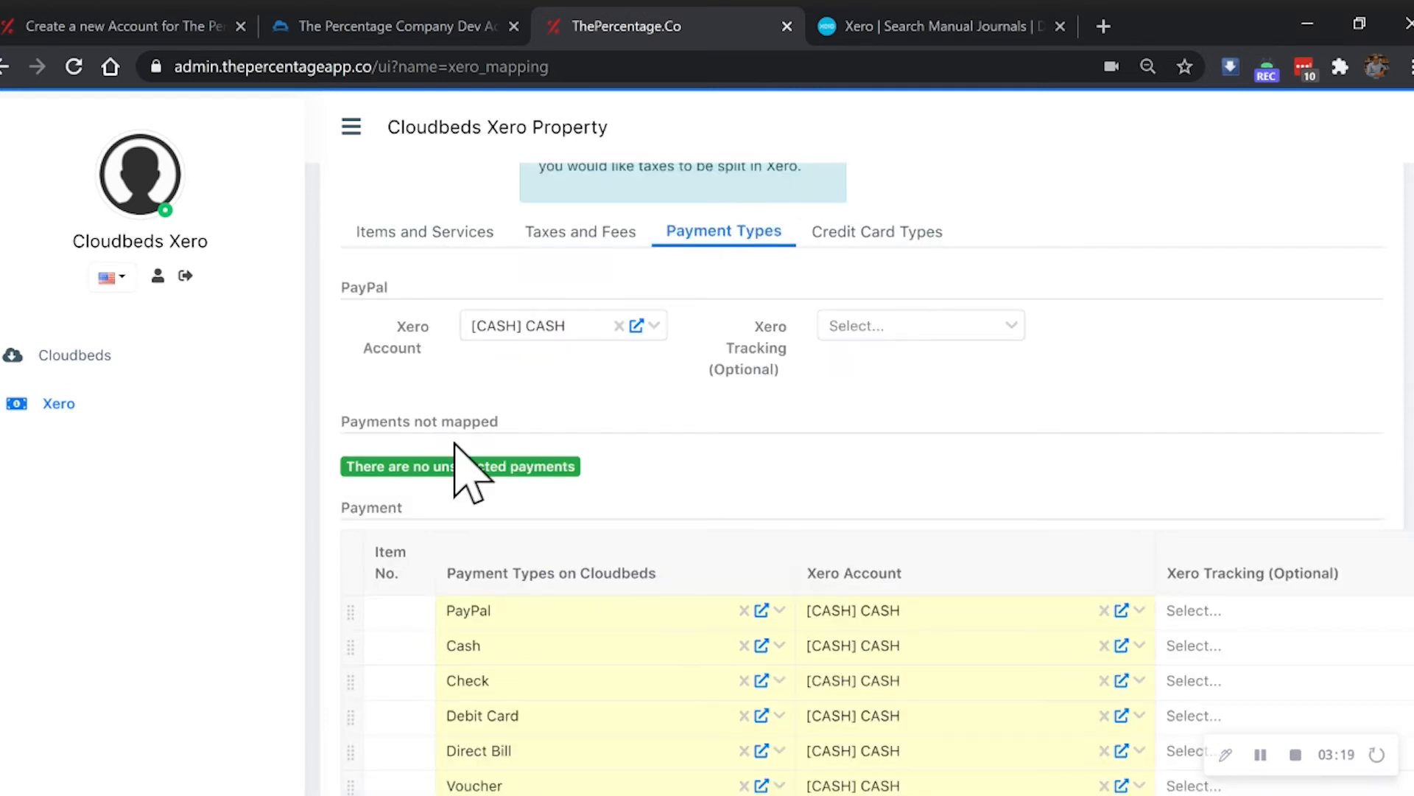
scroll(457, 445, down, 3)
scroll(464, 449, up, 2)
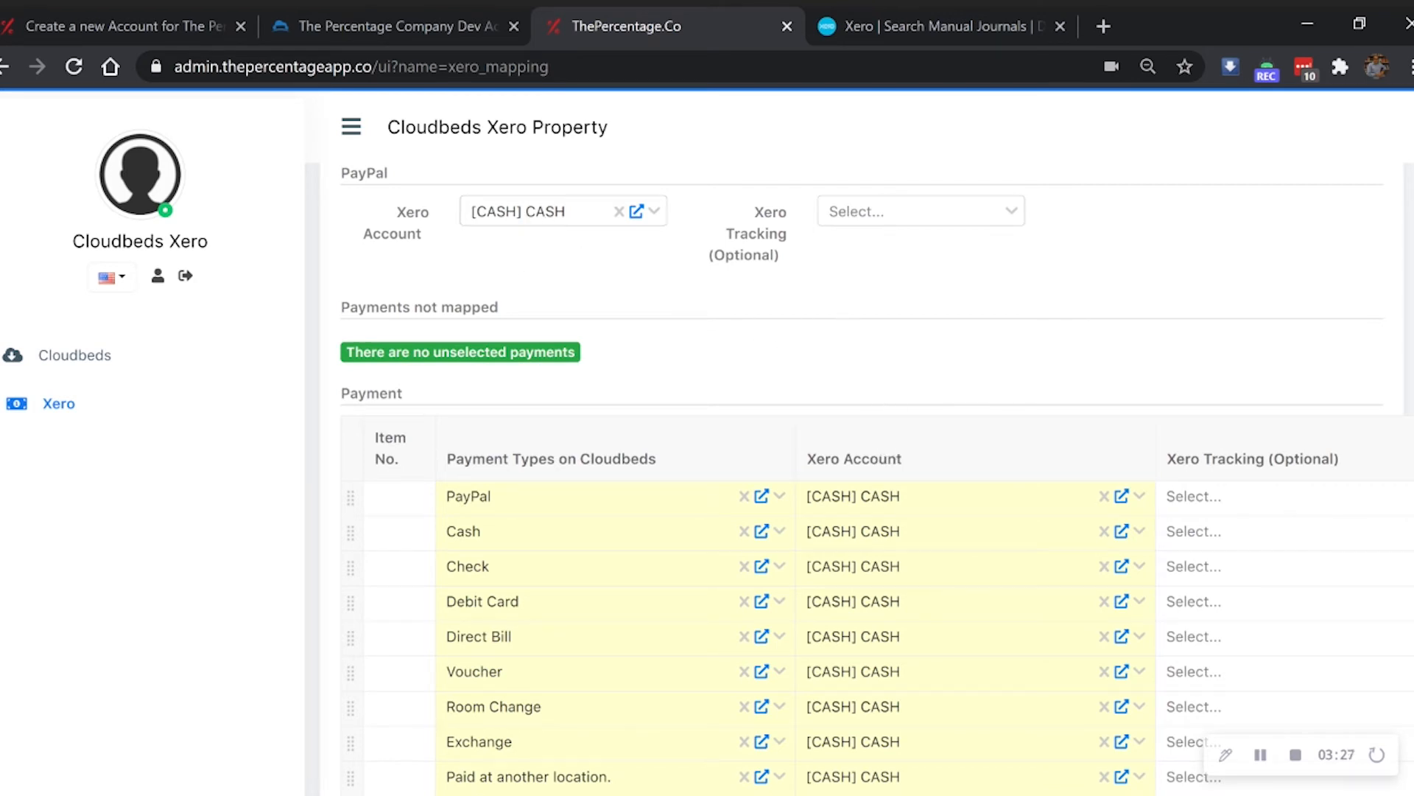
scroll(894, 489, down, 2)
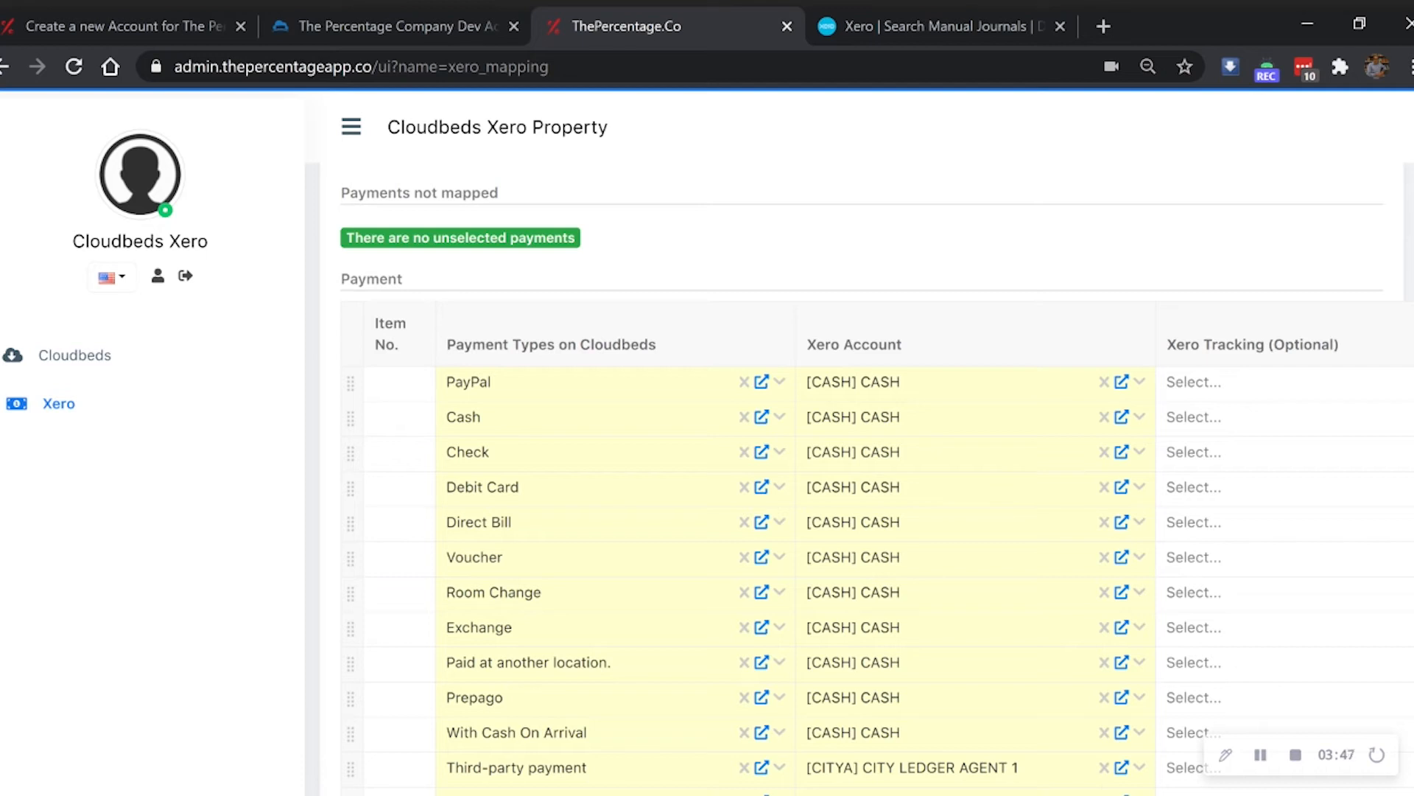
scroll(864, 410, down, 3)
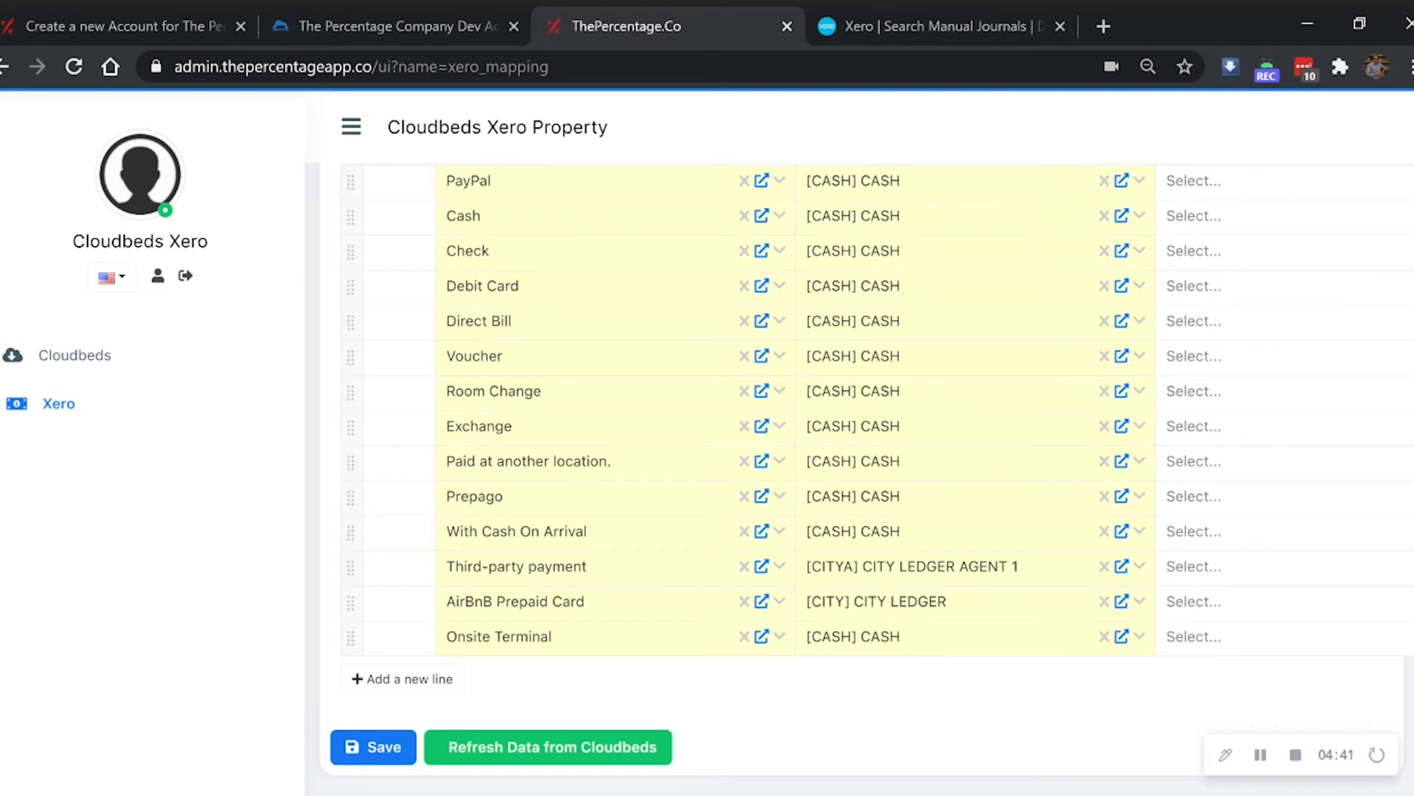
scroll(951, 554, up, 3)
scroll(710, 451, up, 2)
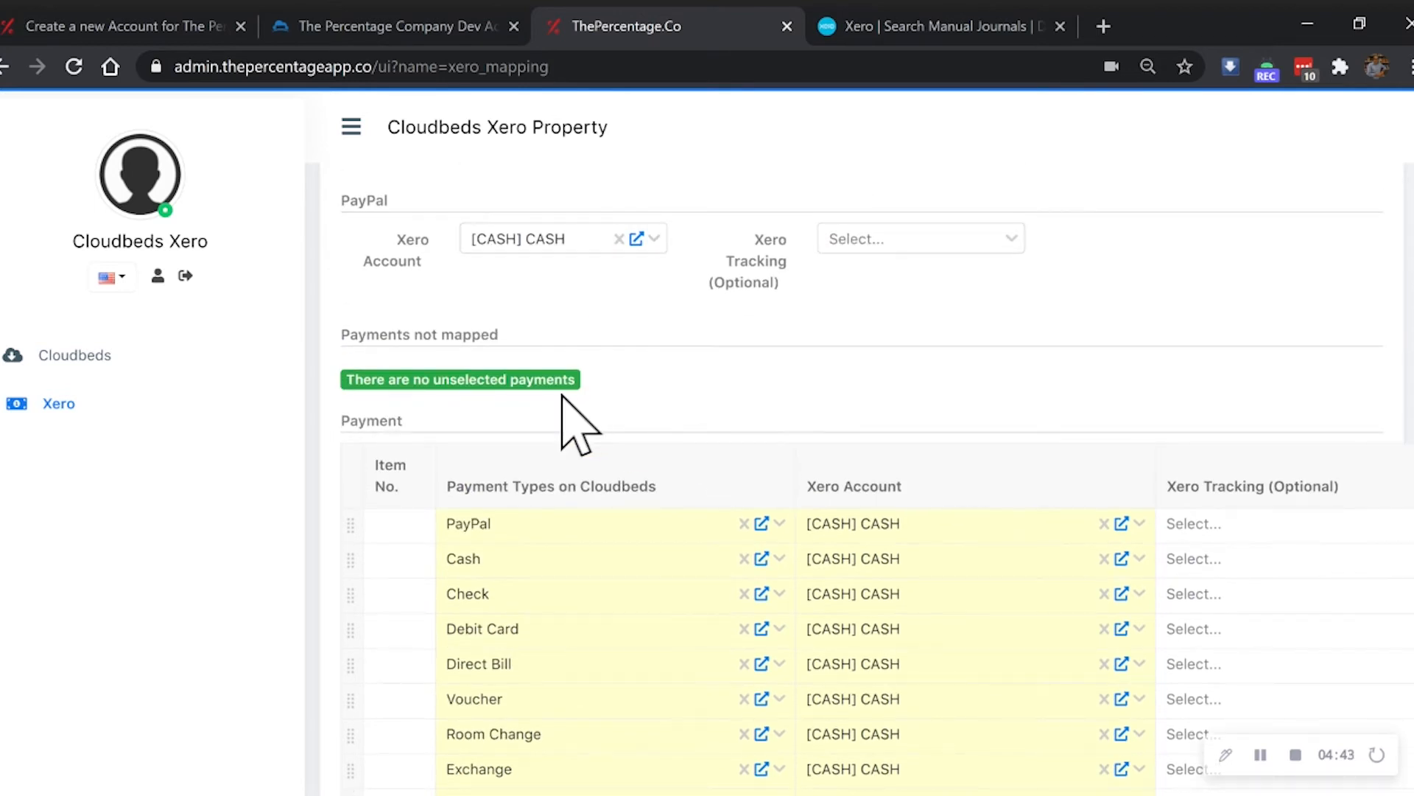
scroll(744, 412, up, 2)
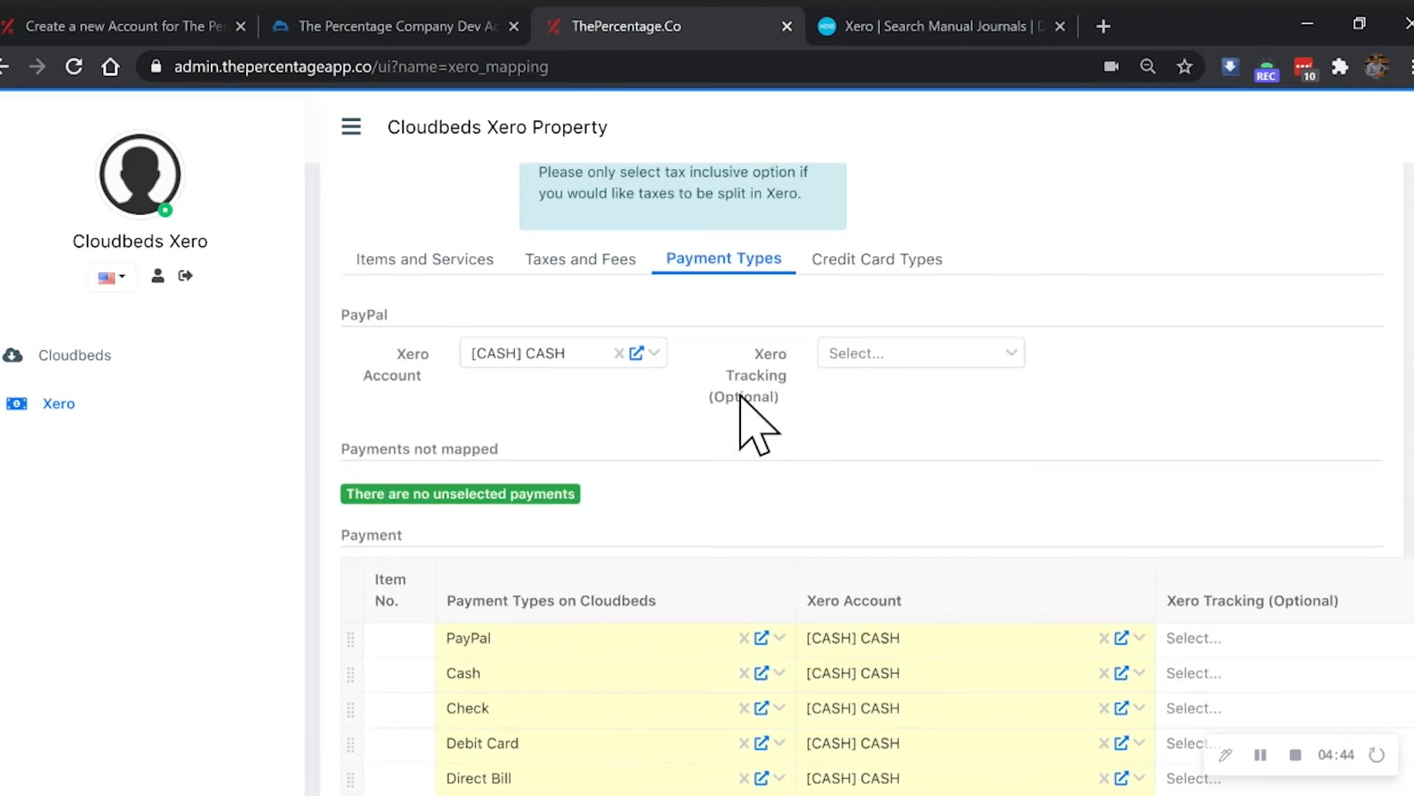
- Review the Credit Card Types mappings: Visa, Mastercard, and generic cards on [CC] CREDIT CARD
click(819, 274)
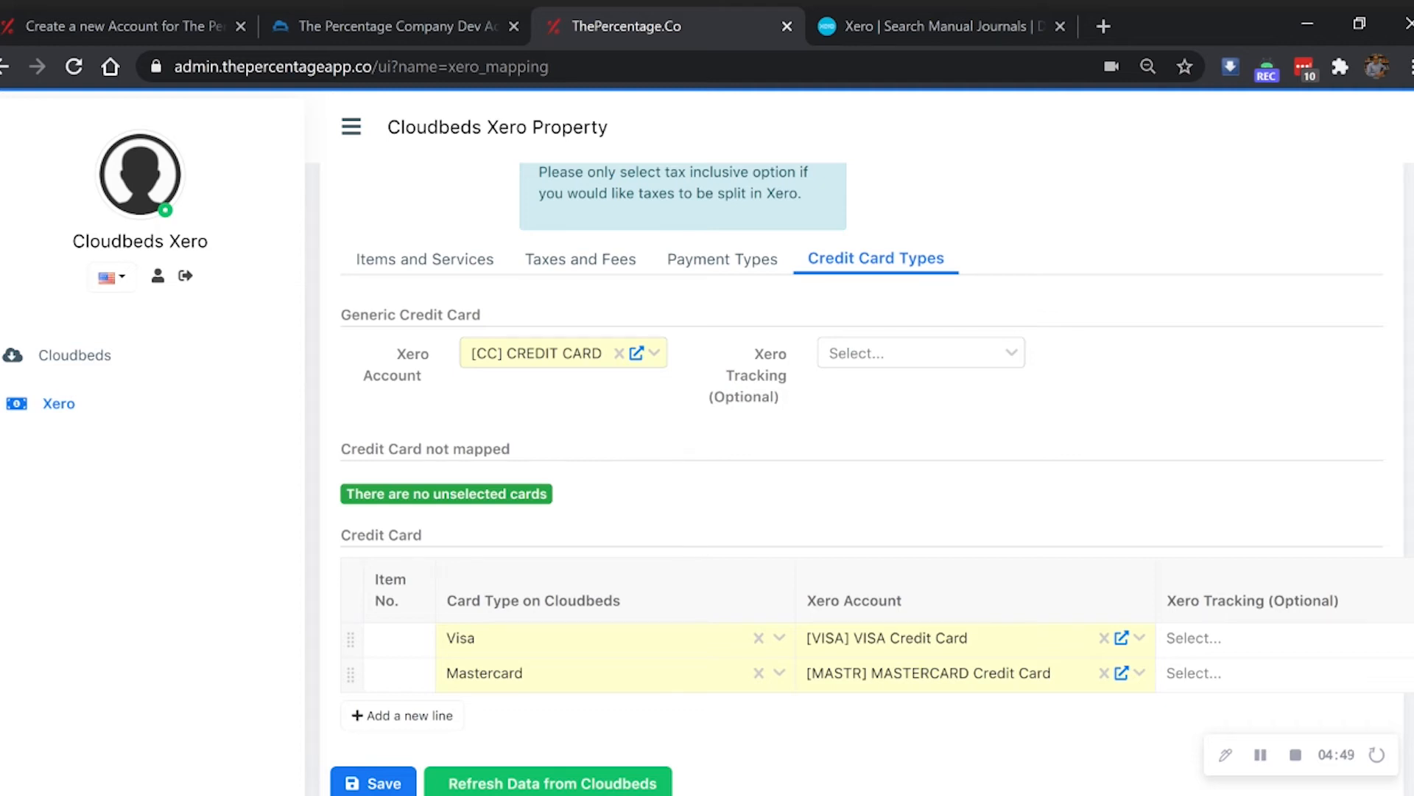
scroll(619, 480, down, 1)
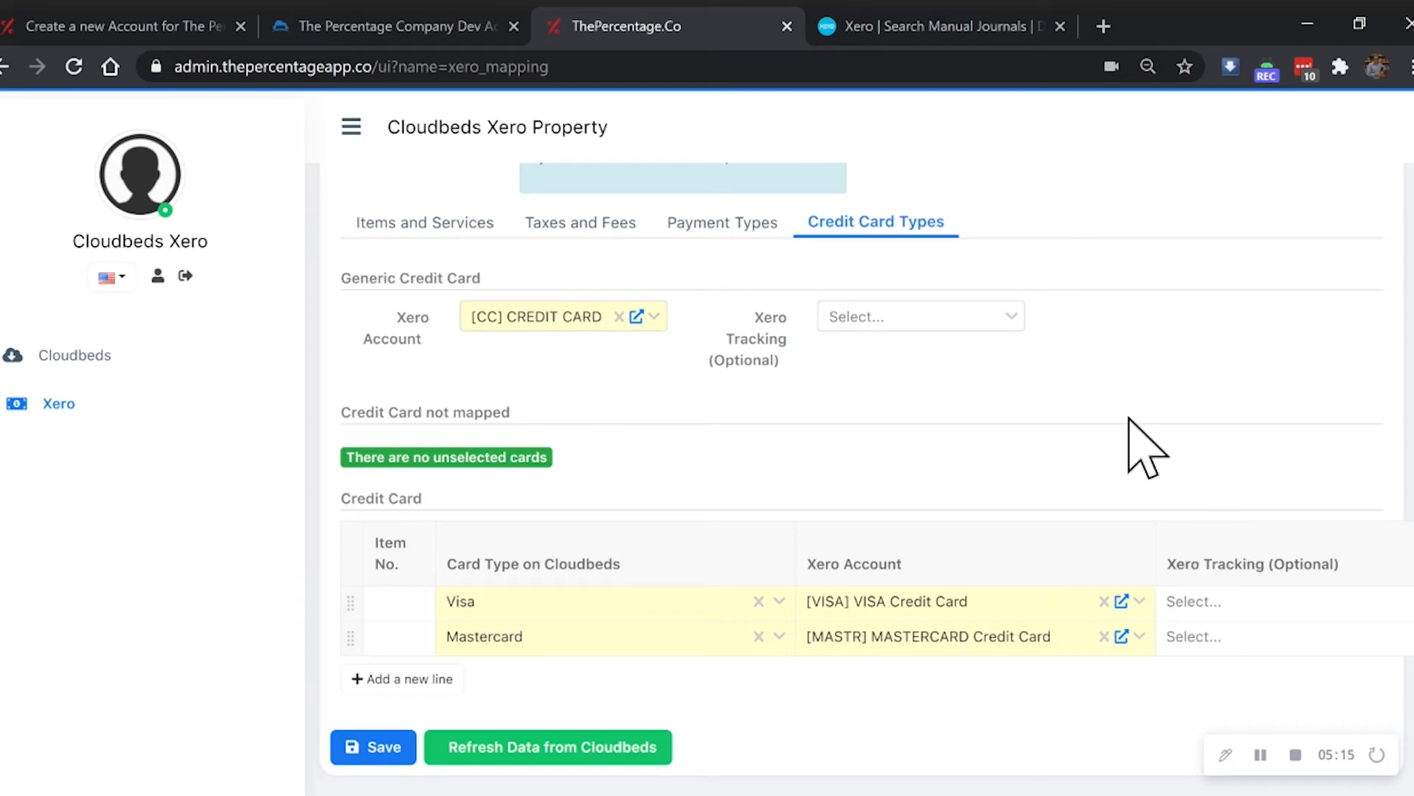
- Save the account mapping and dismiss the 'Changes saved successfully' confirmation
click(376, 747)
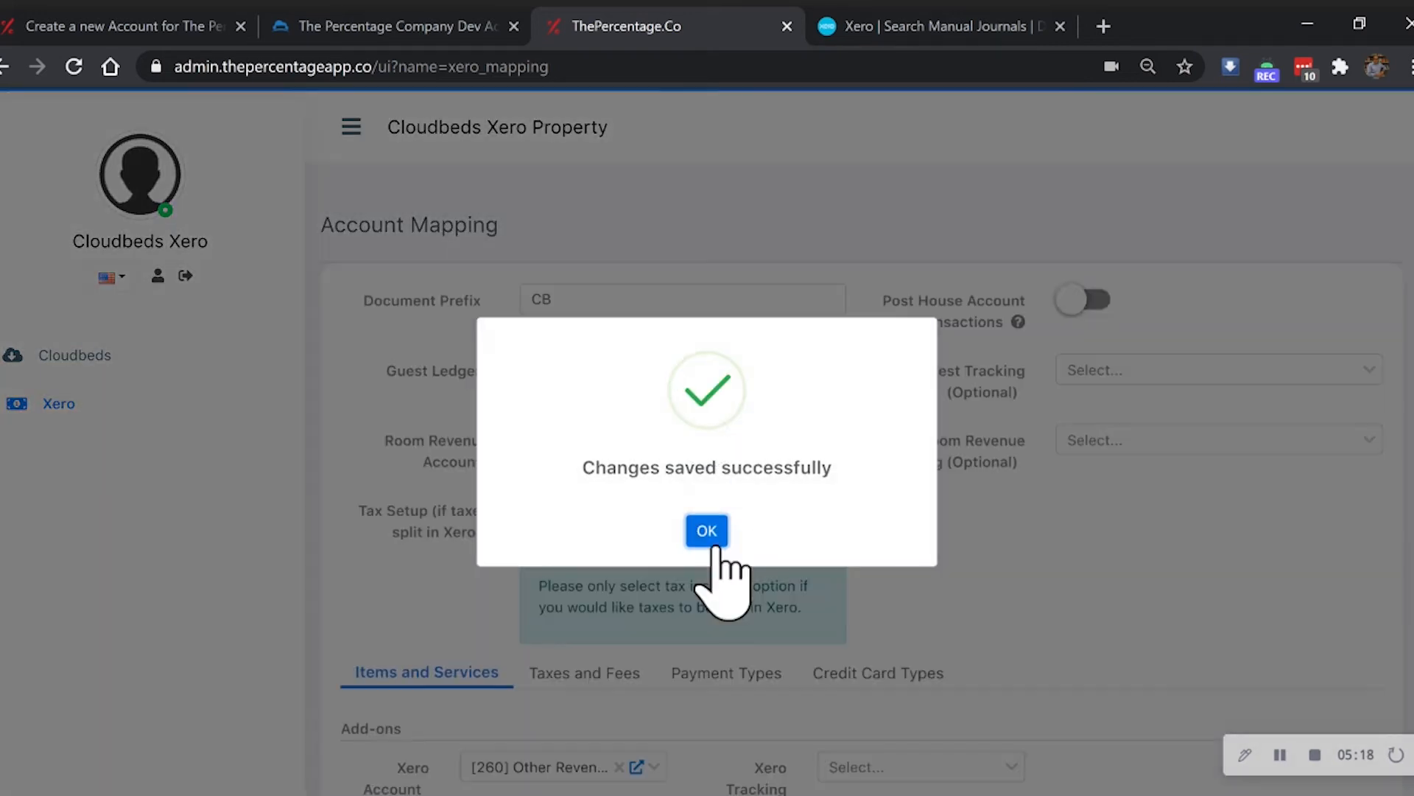
click(713, 531)
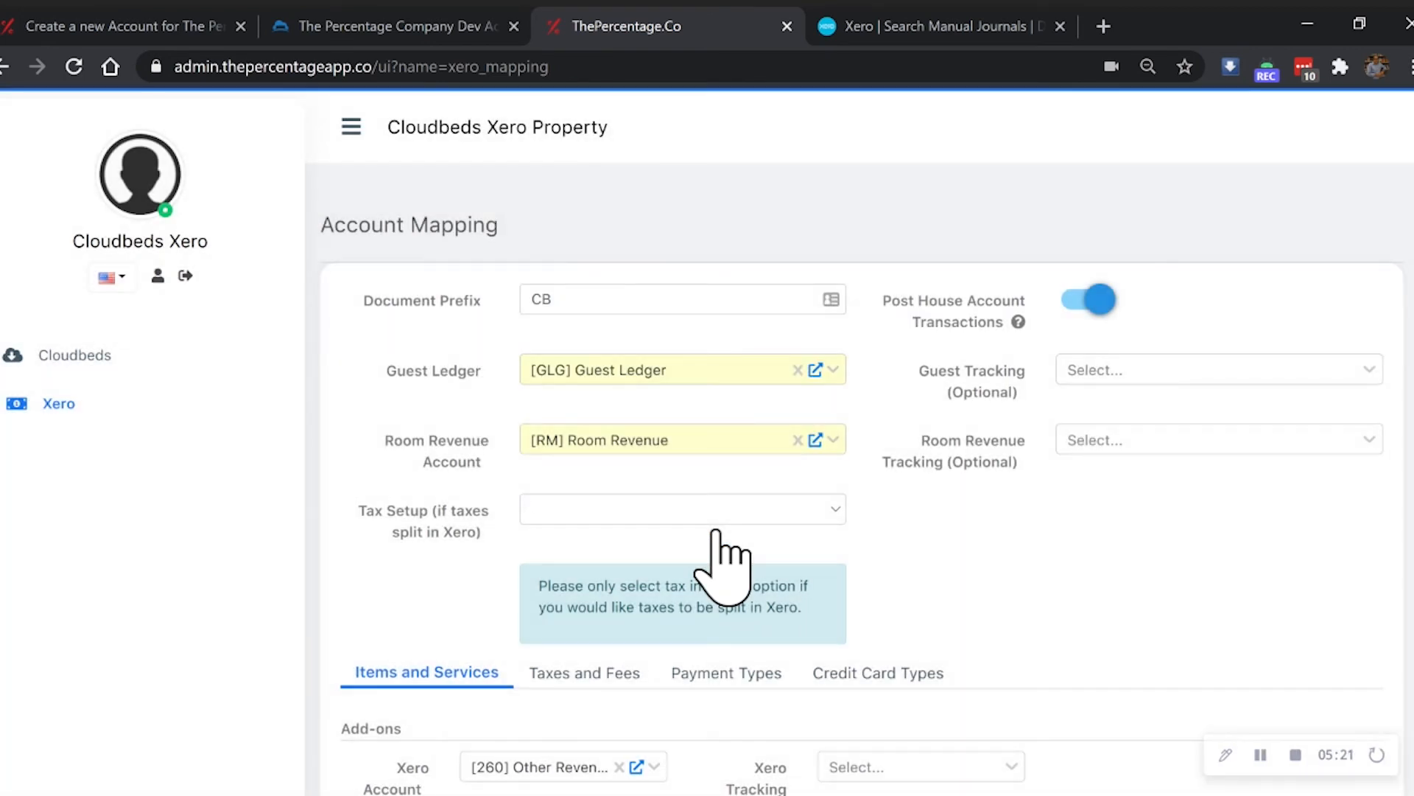
scroll(725, 559, down, 3)
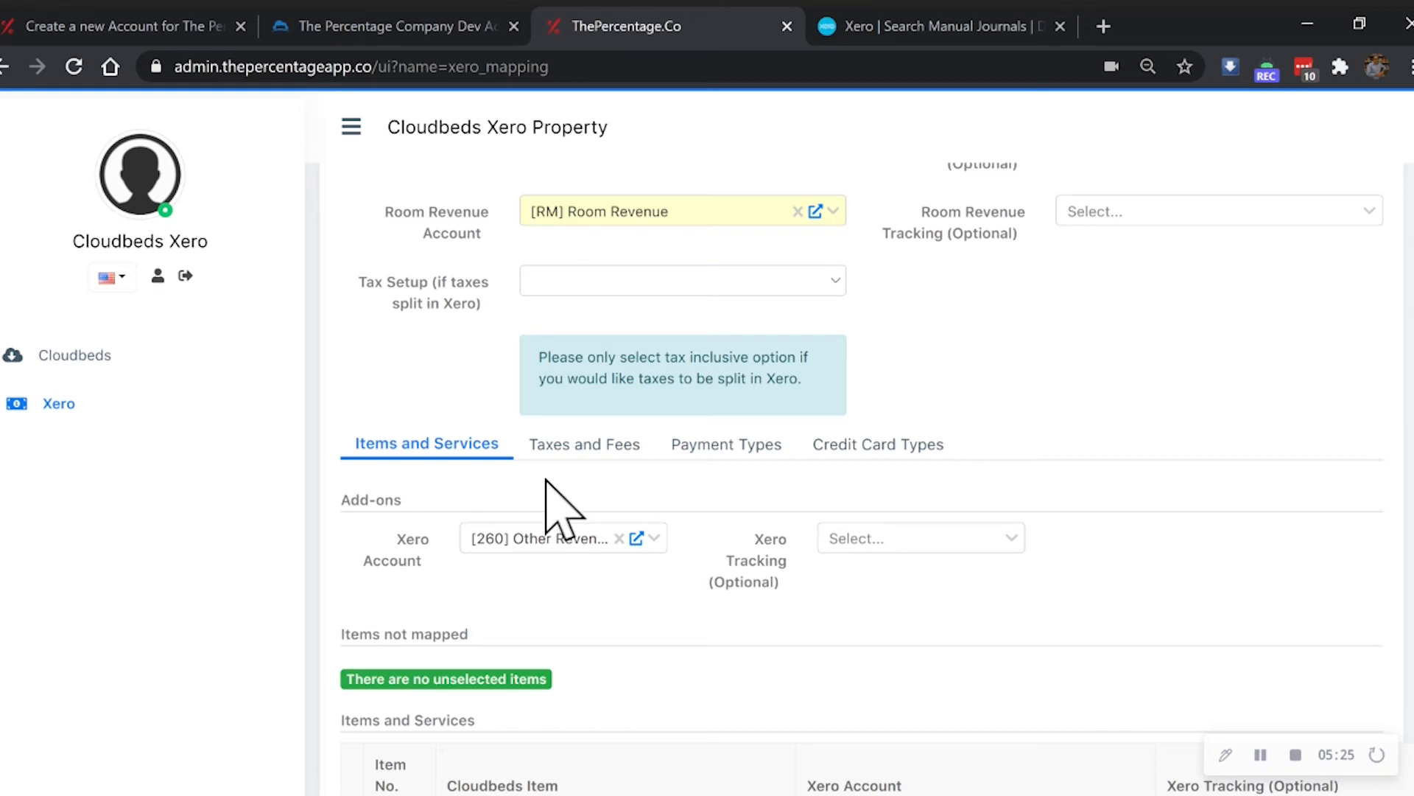
- Re-check the Taxes and Fees, Payment Types and Credit Card Types mappings
click(582, 445)
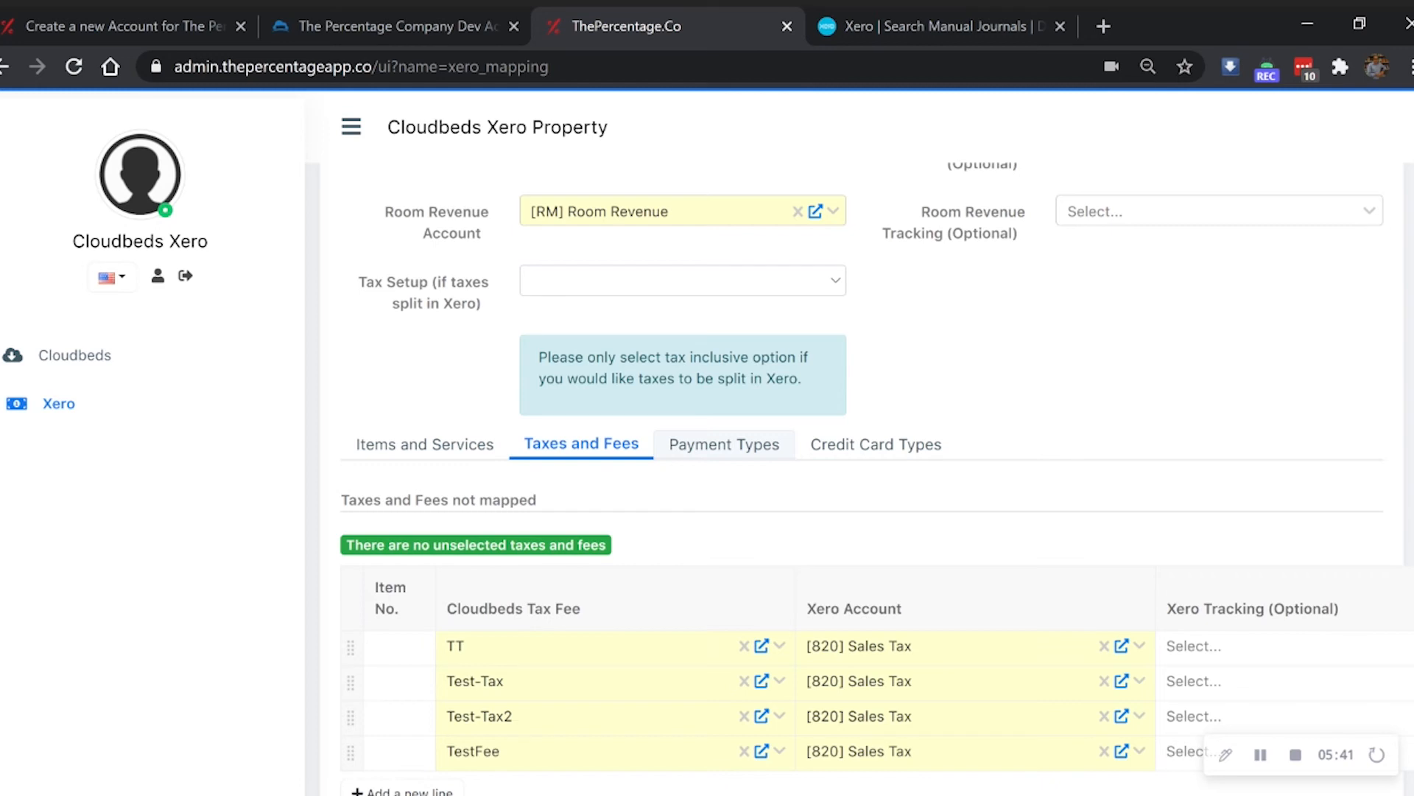
click(729, 446)
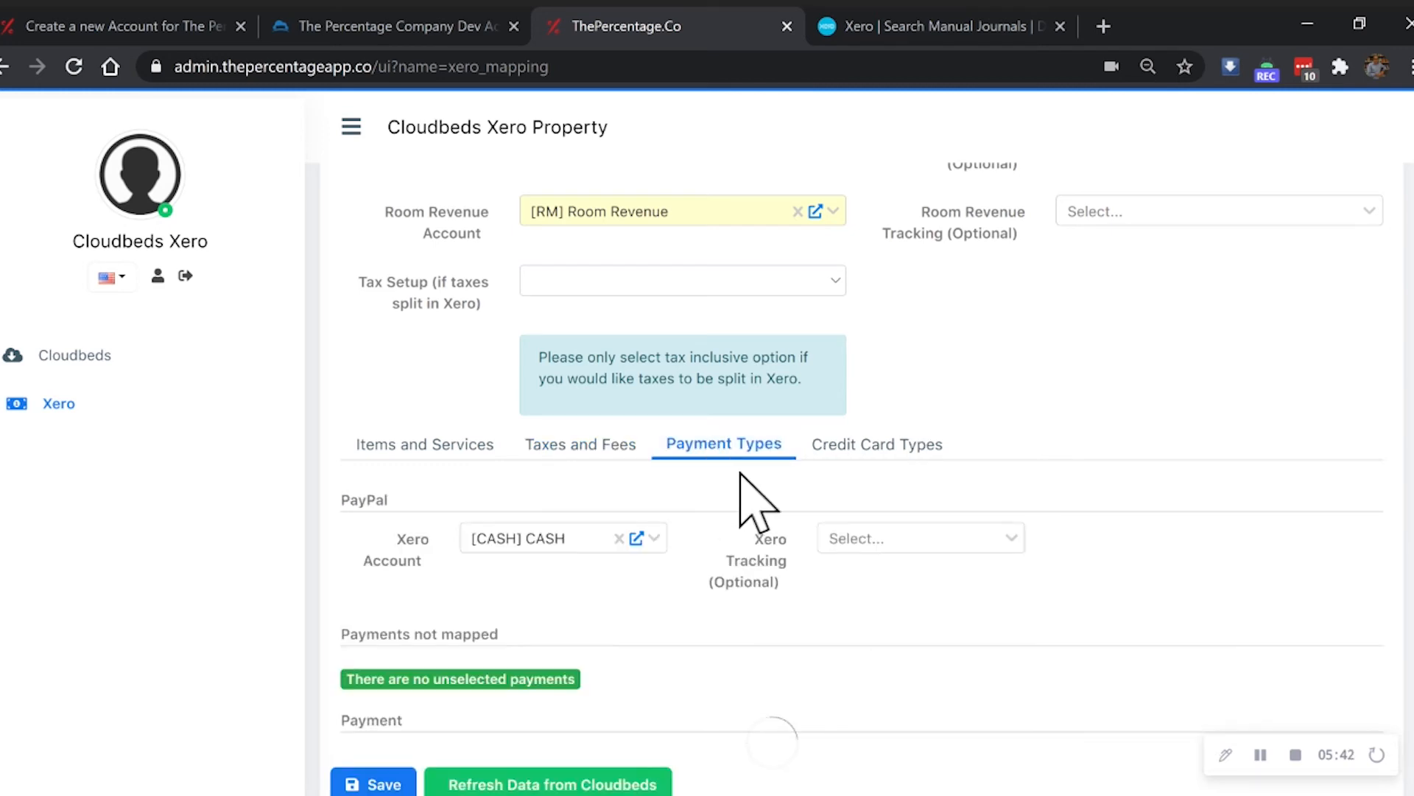
click(852, 447)
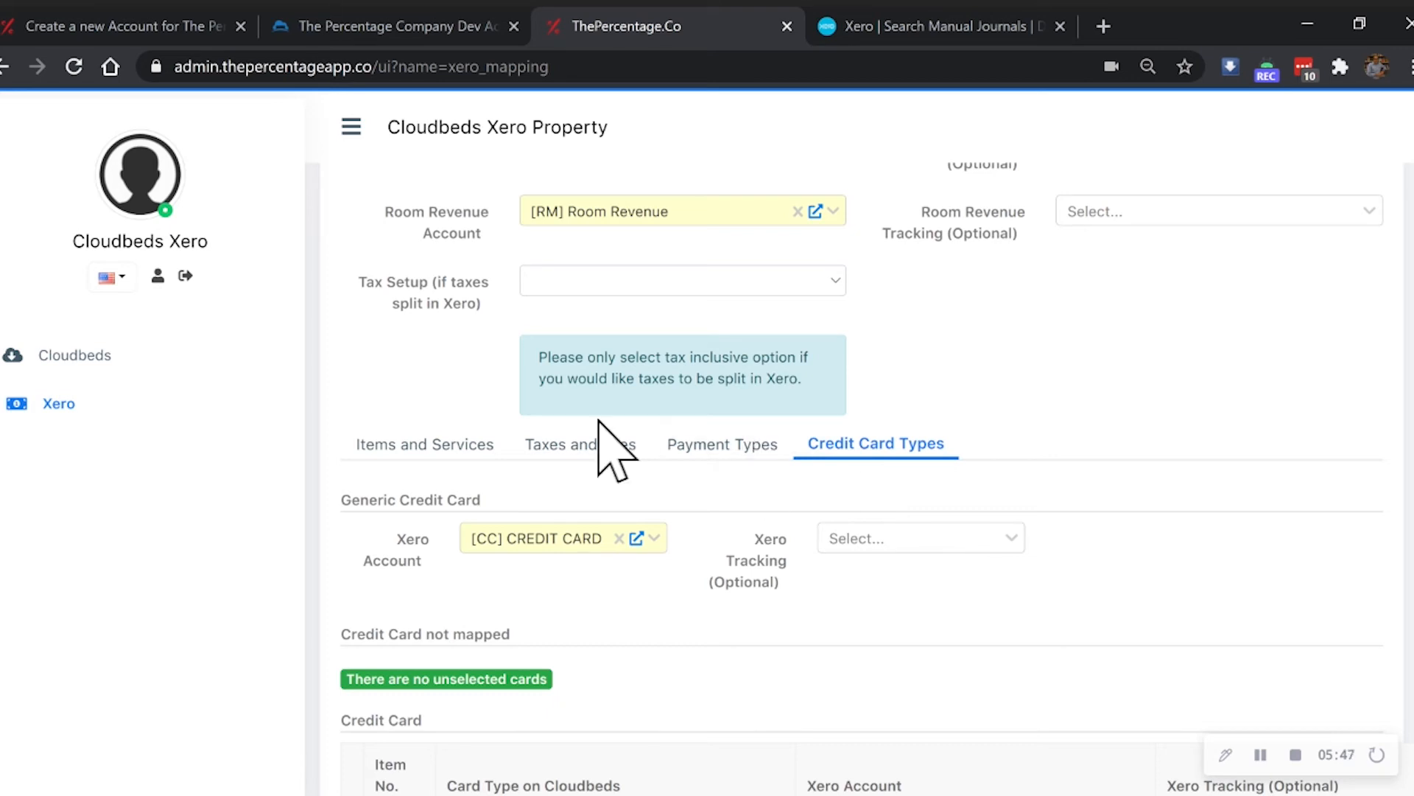
scroll(767, 456, up, 2)
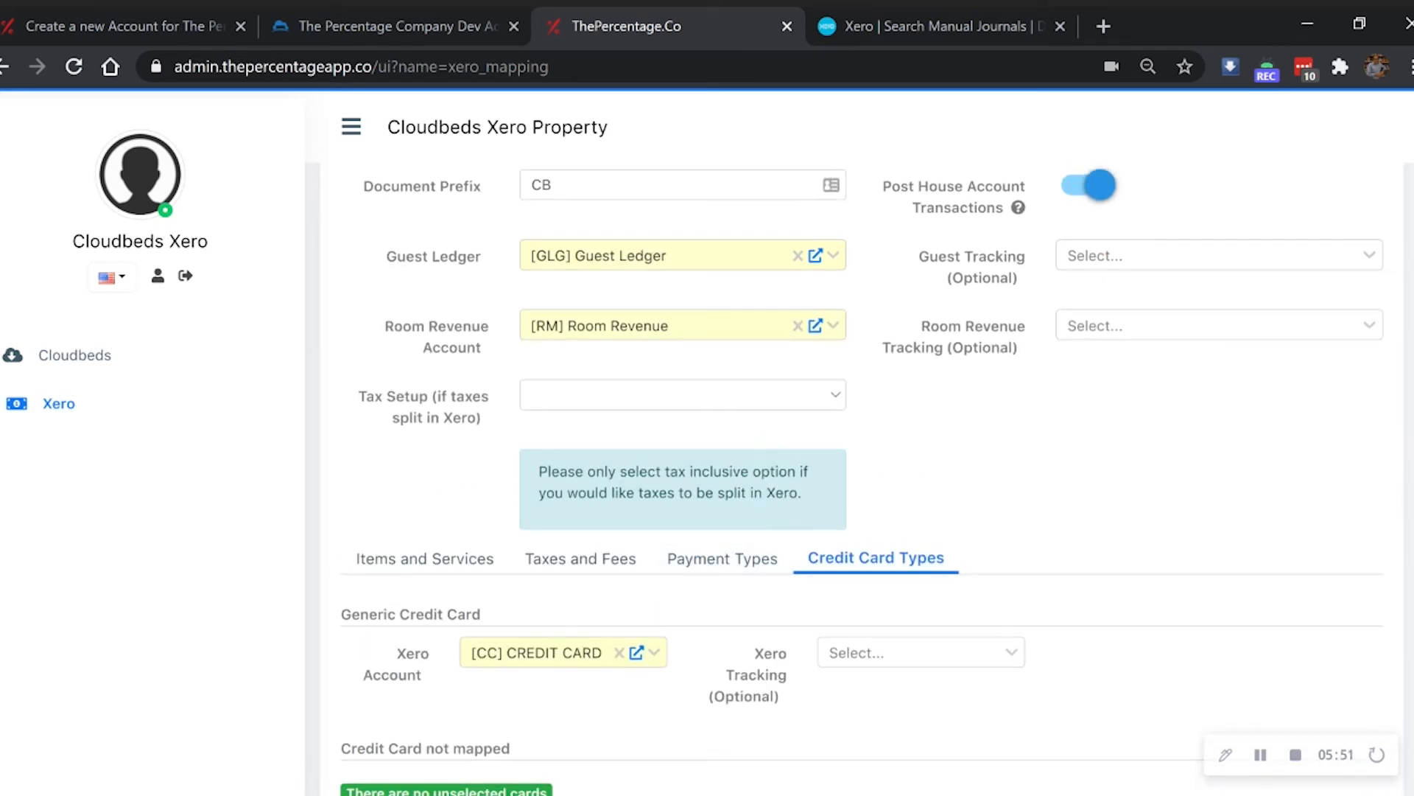
scroll(763, 441, down, 2)
scroll(766, 449, down, 4)
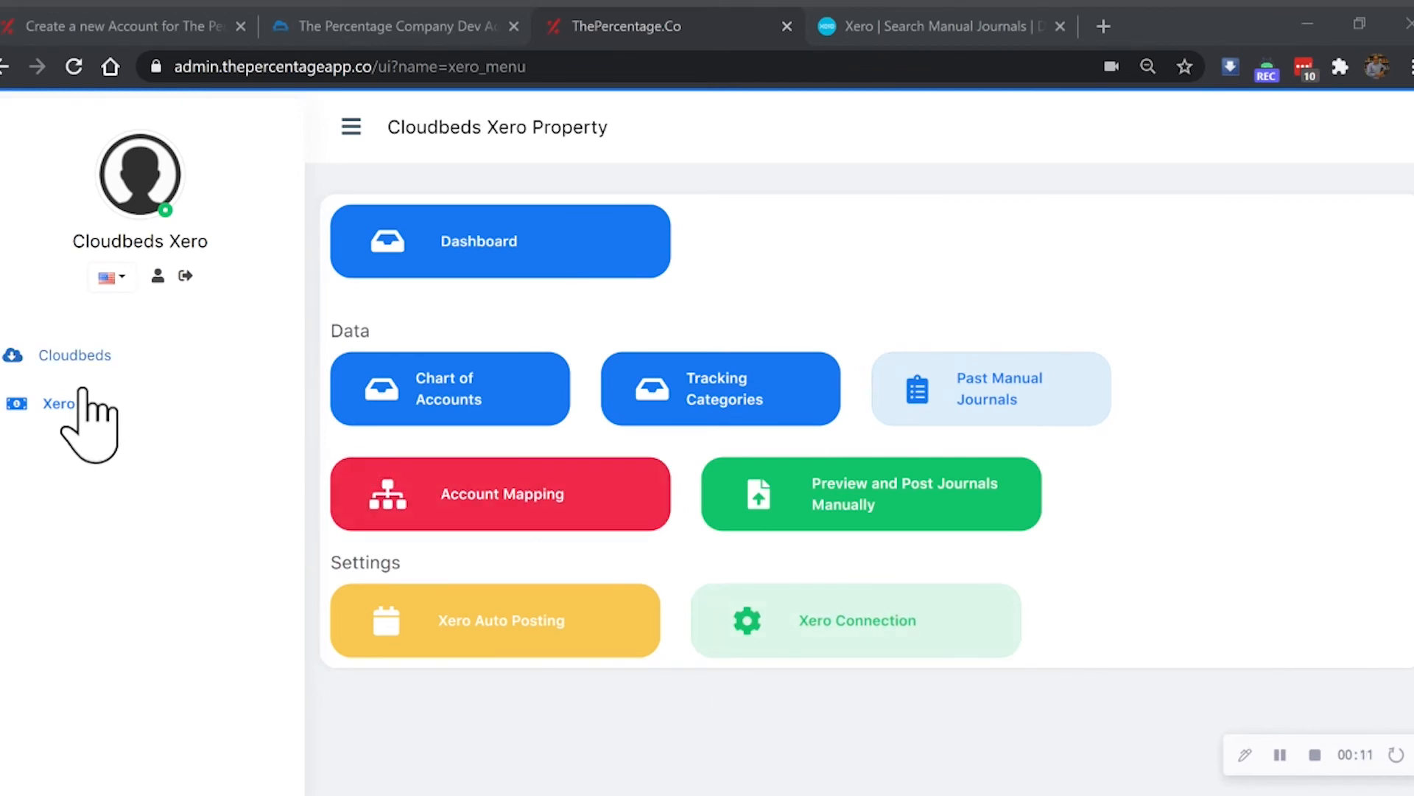
- Preview the 22 Feb 2021 manual journal: CASH debit and Guest Ledger credit, 25.00 each
click(64, 402)
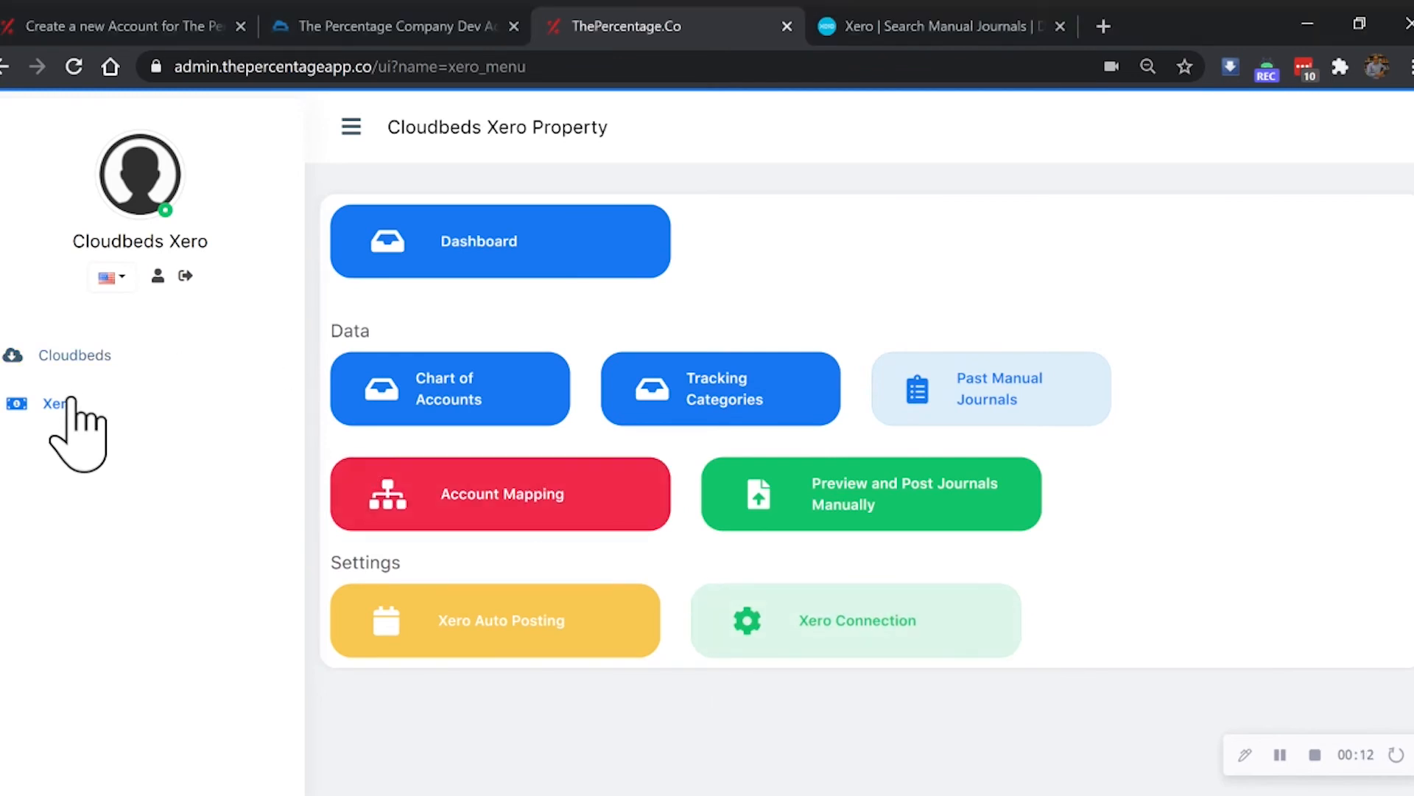
click(819, 508)
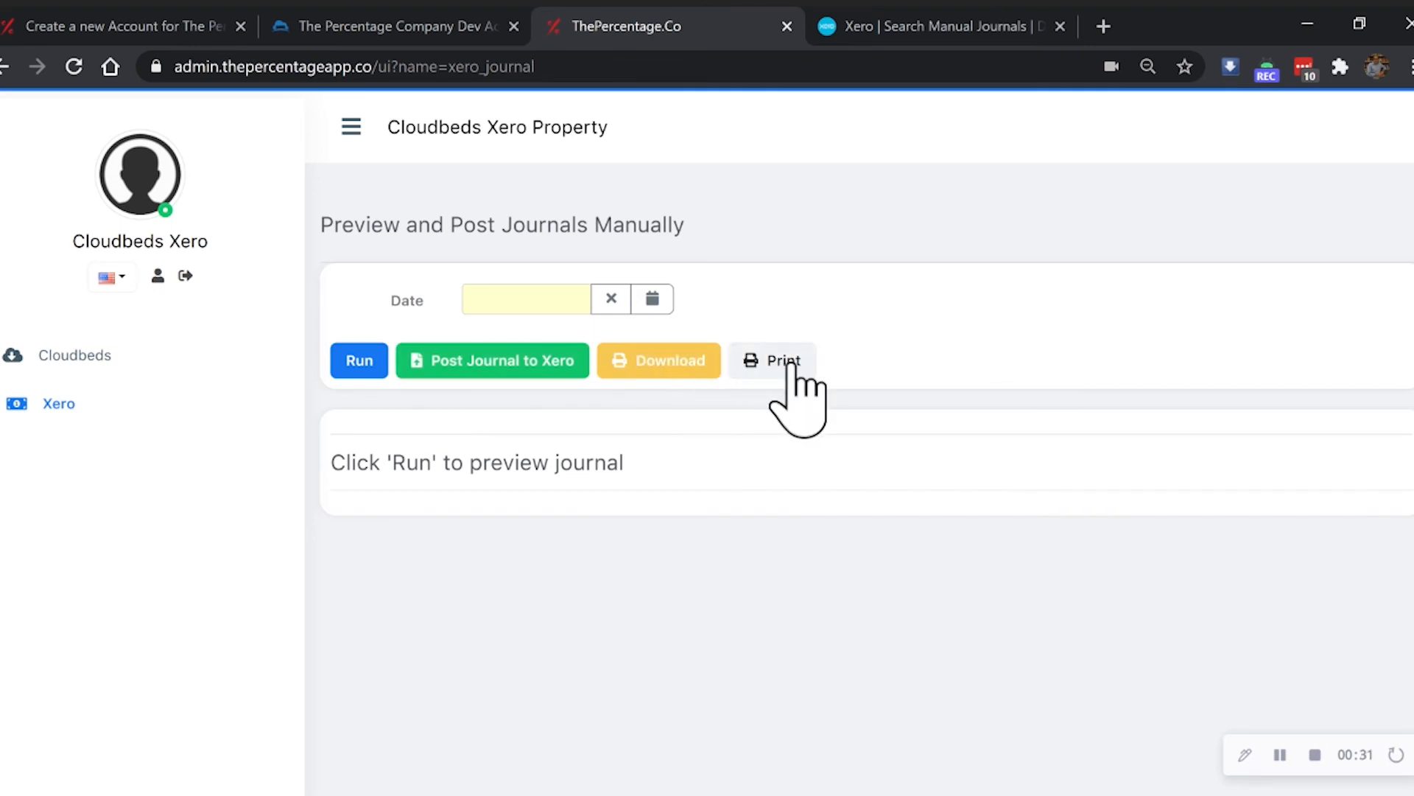
click(526, 298)
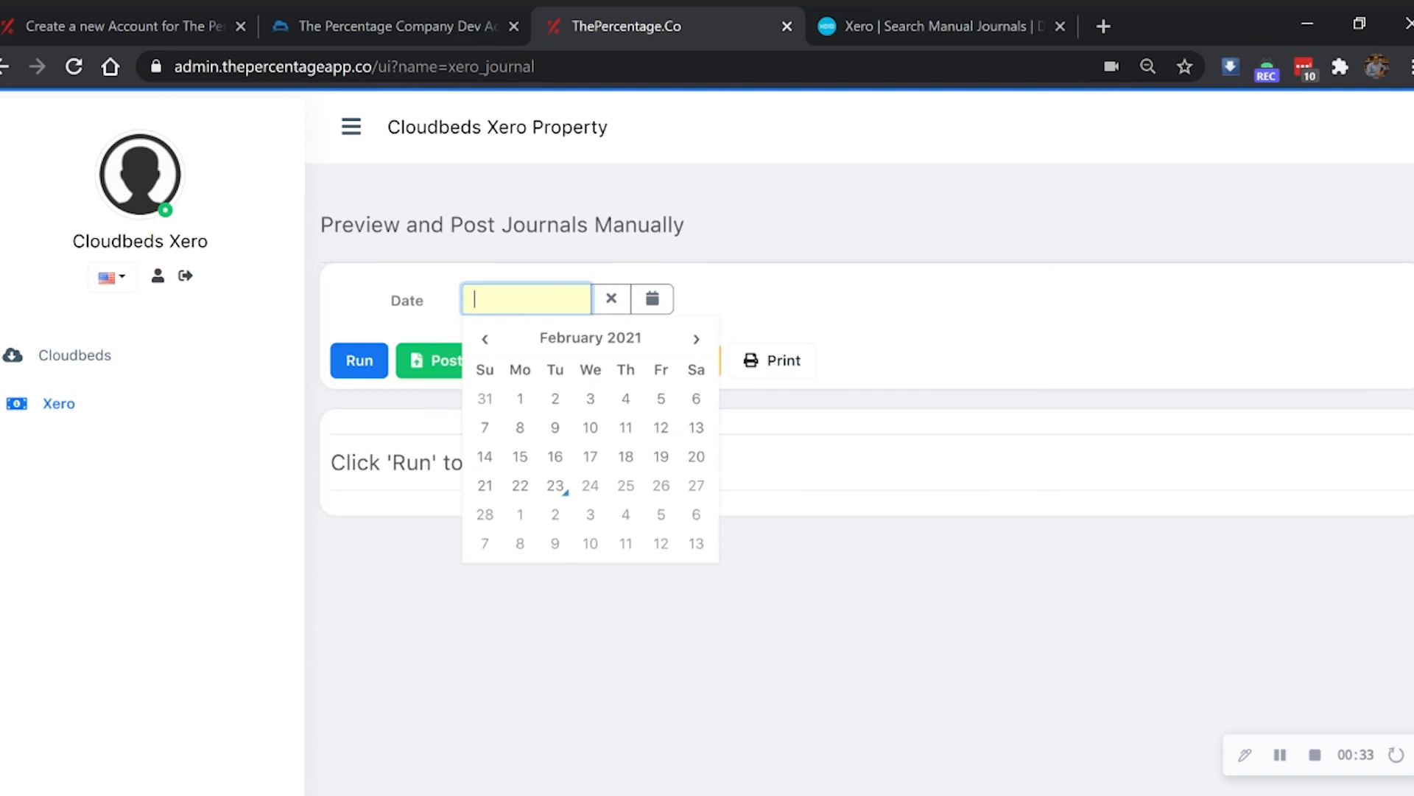
click(522, 486)
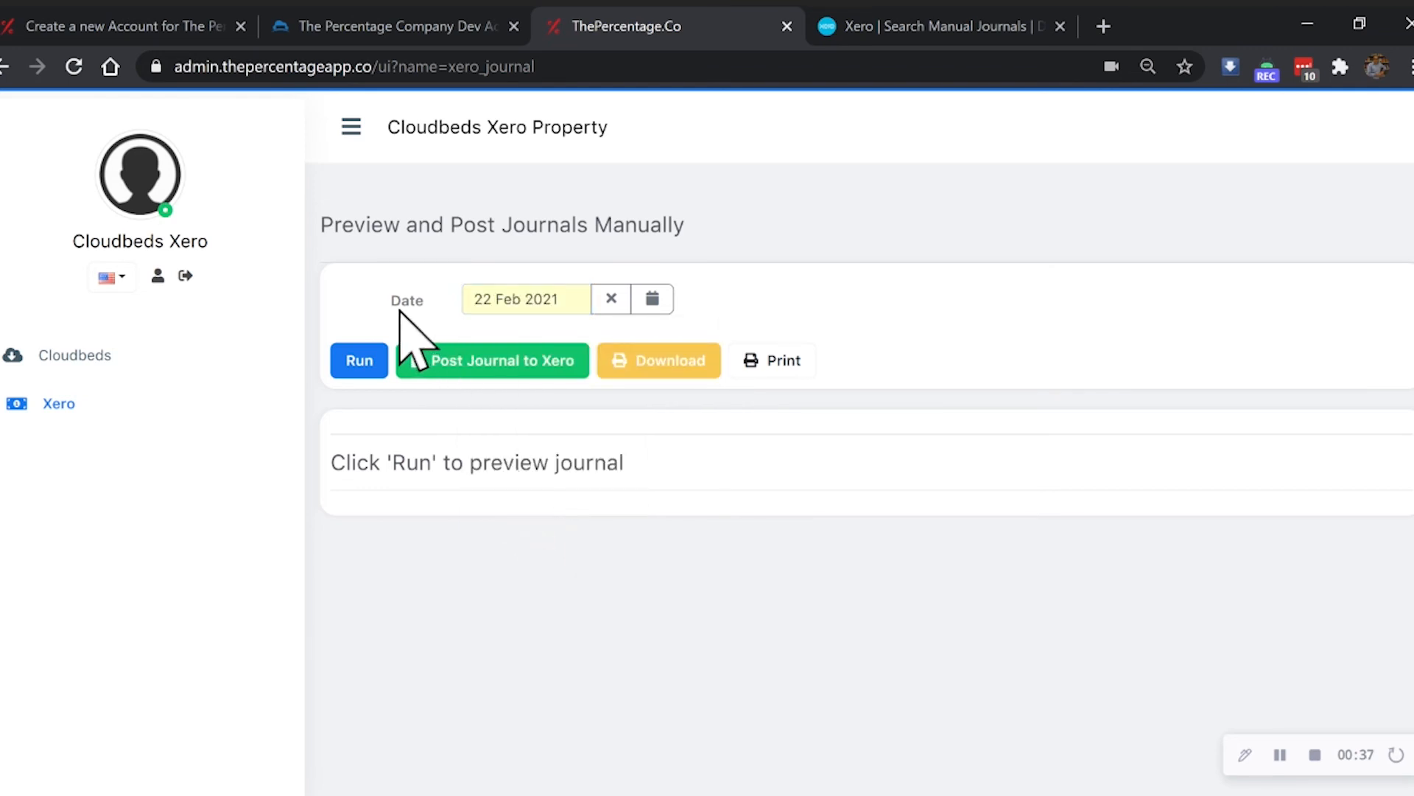
click(359, 361)
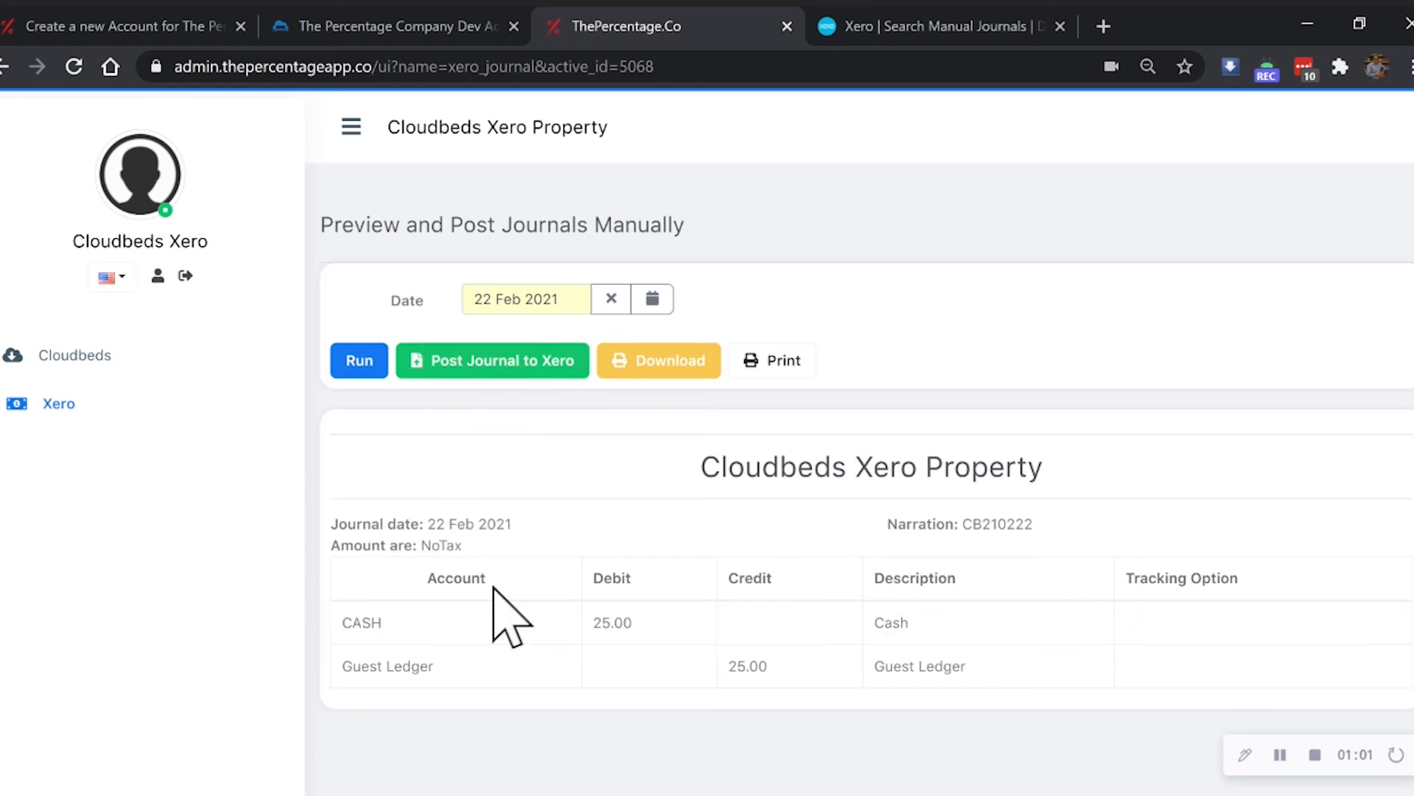
- Post the previewed 22 Feb 2021 journal to Xero and acknowledge the success message
click(505, 367)
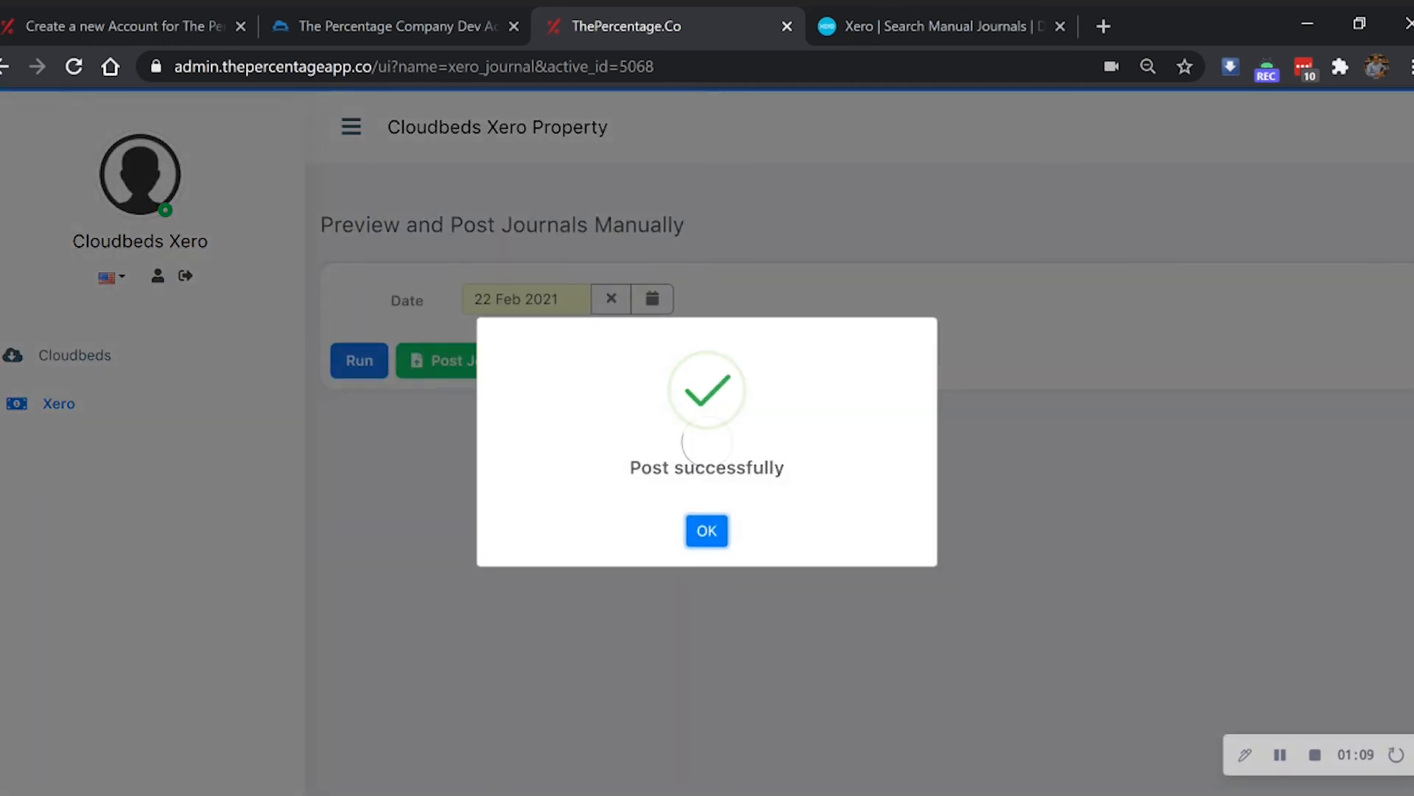
click(707, 530)
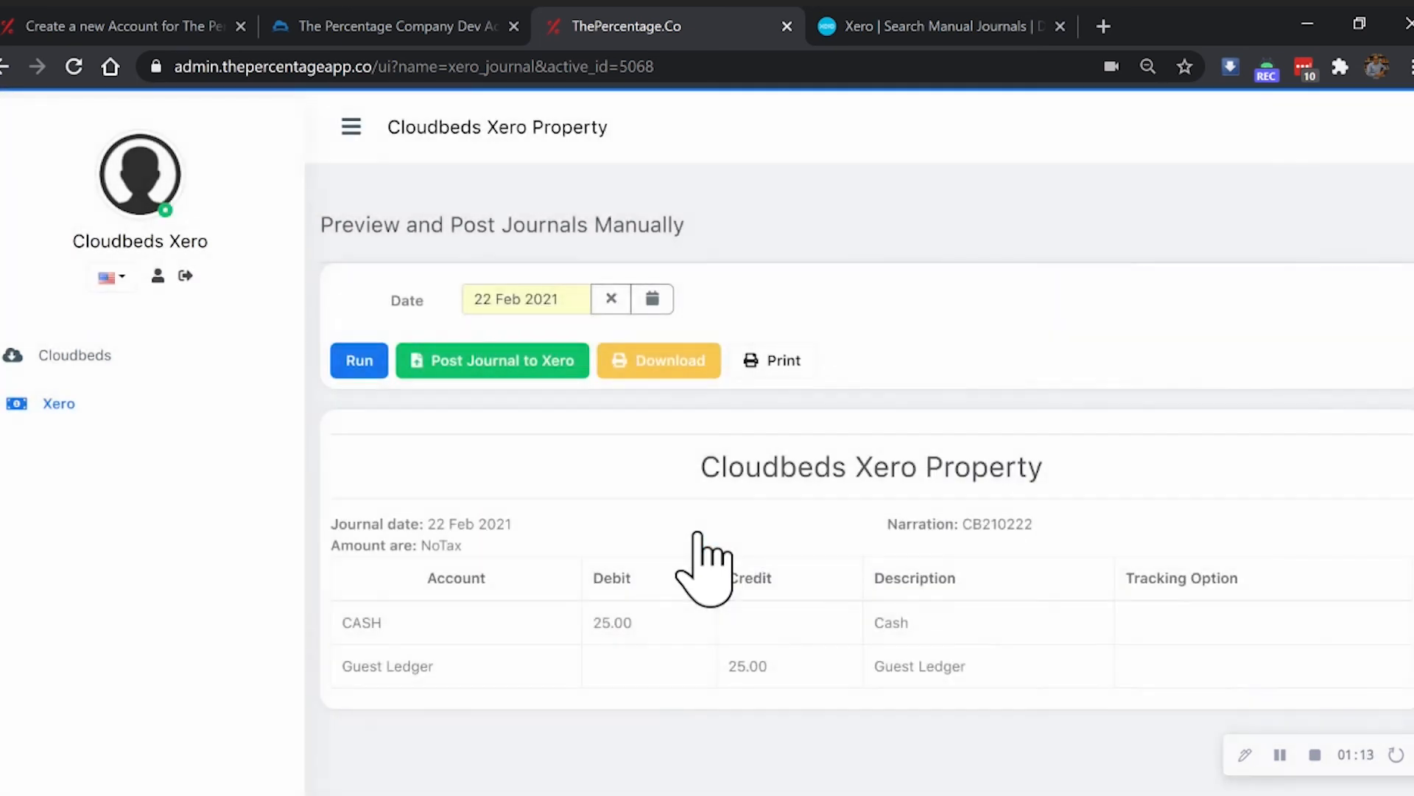
click(858, 30)
- Open the posted 25.00 manual journal CB210222 from Xero's Posted list
click(370, 346)
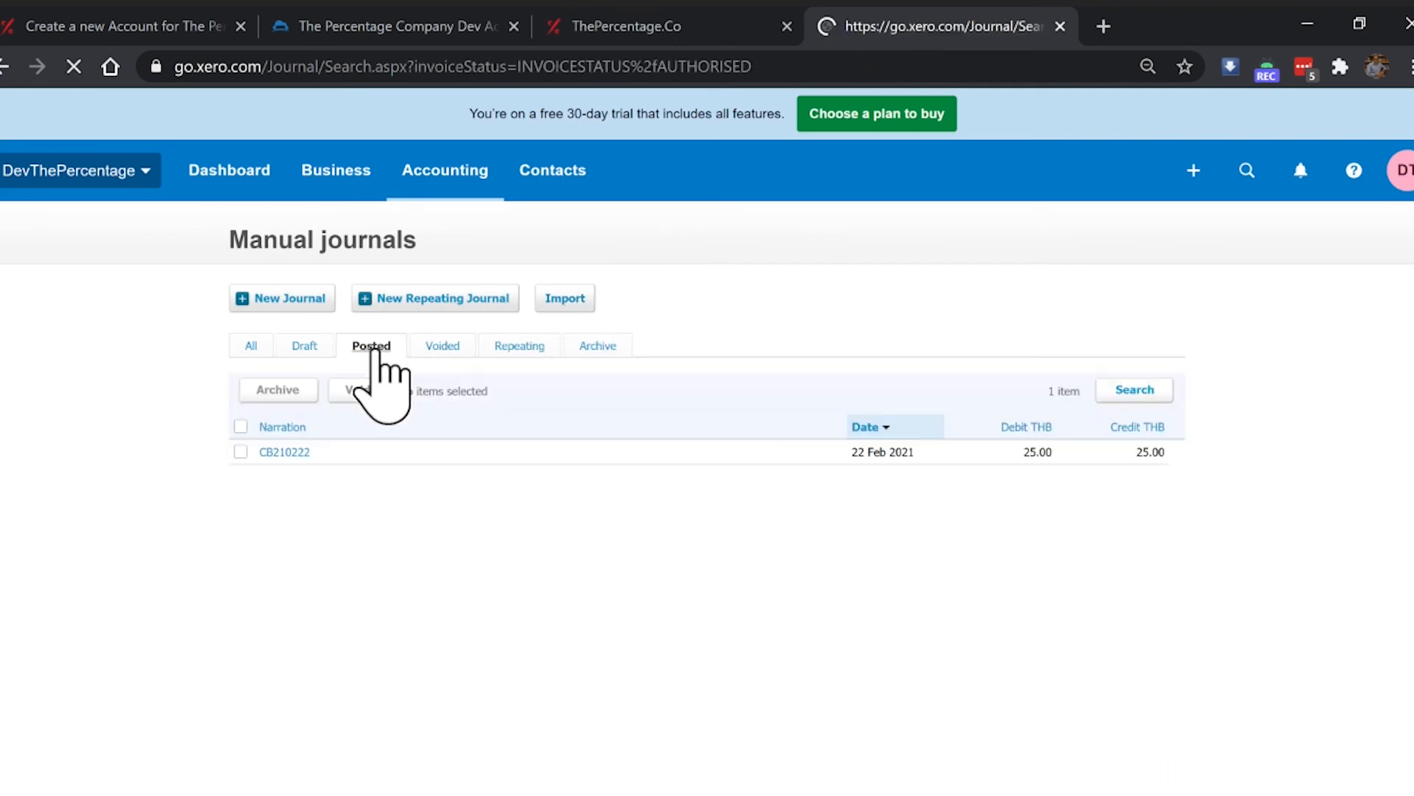
click(299, 452)
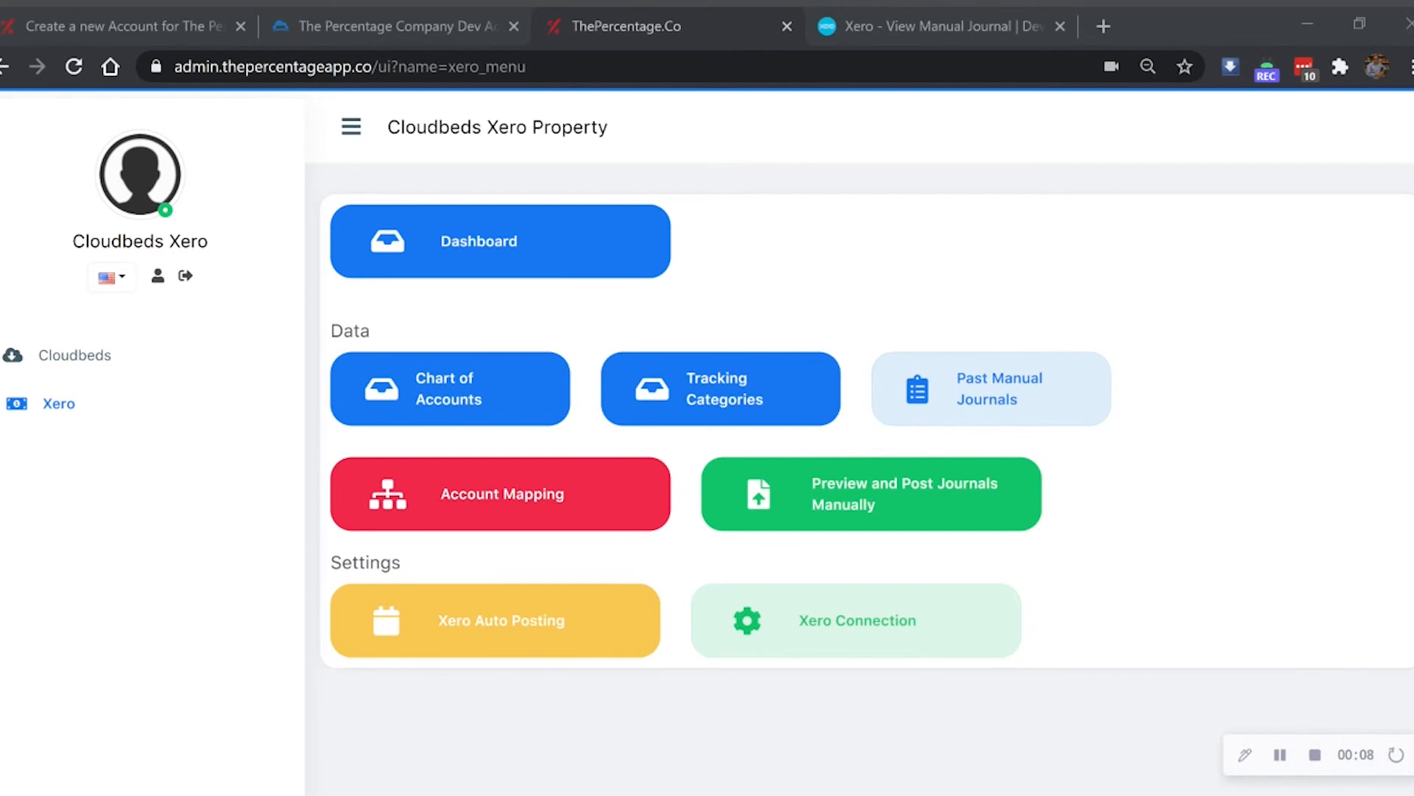
- Switch on Xero auto posting and the journal posting notification e-mails
click(61, 409)
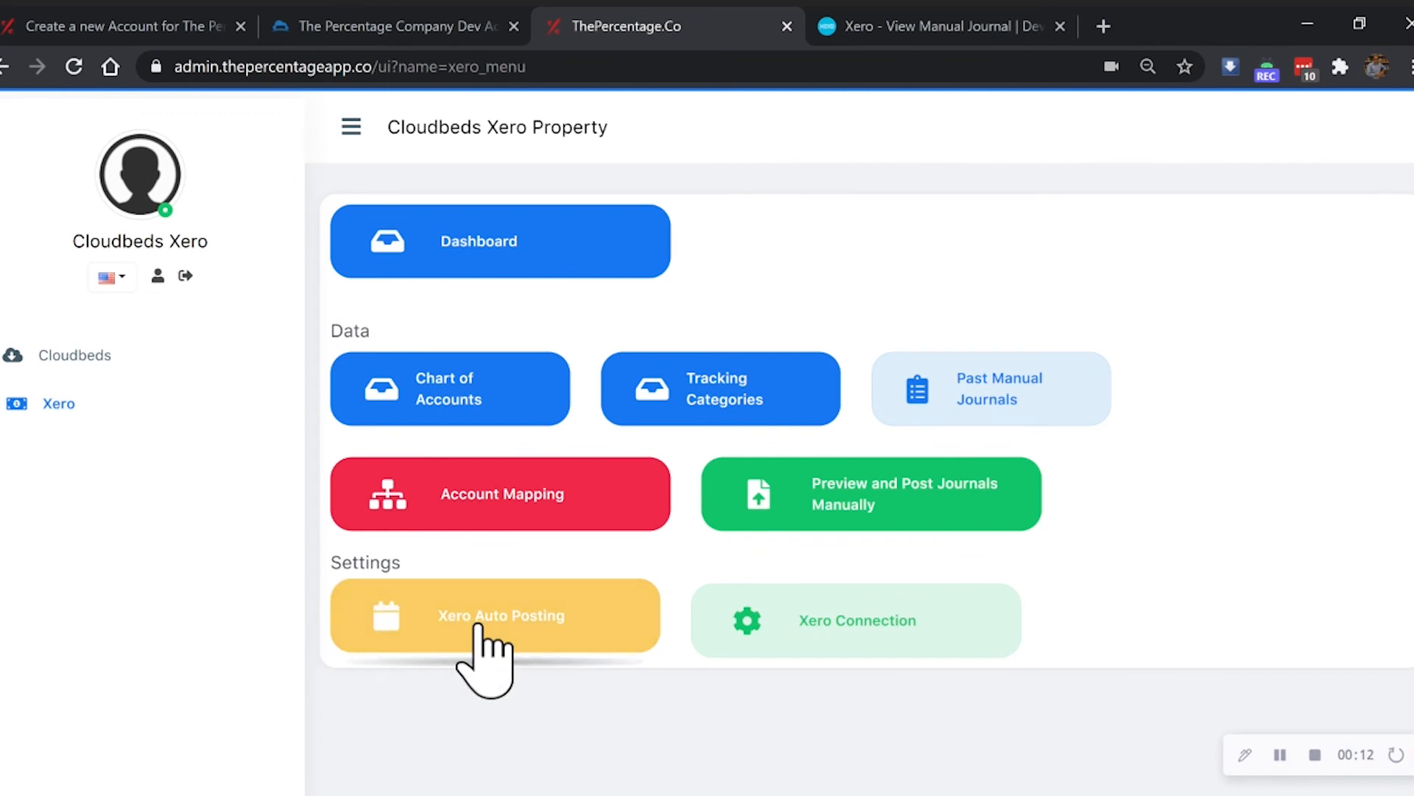
click(483, 633)
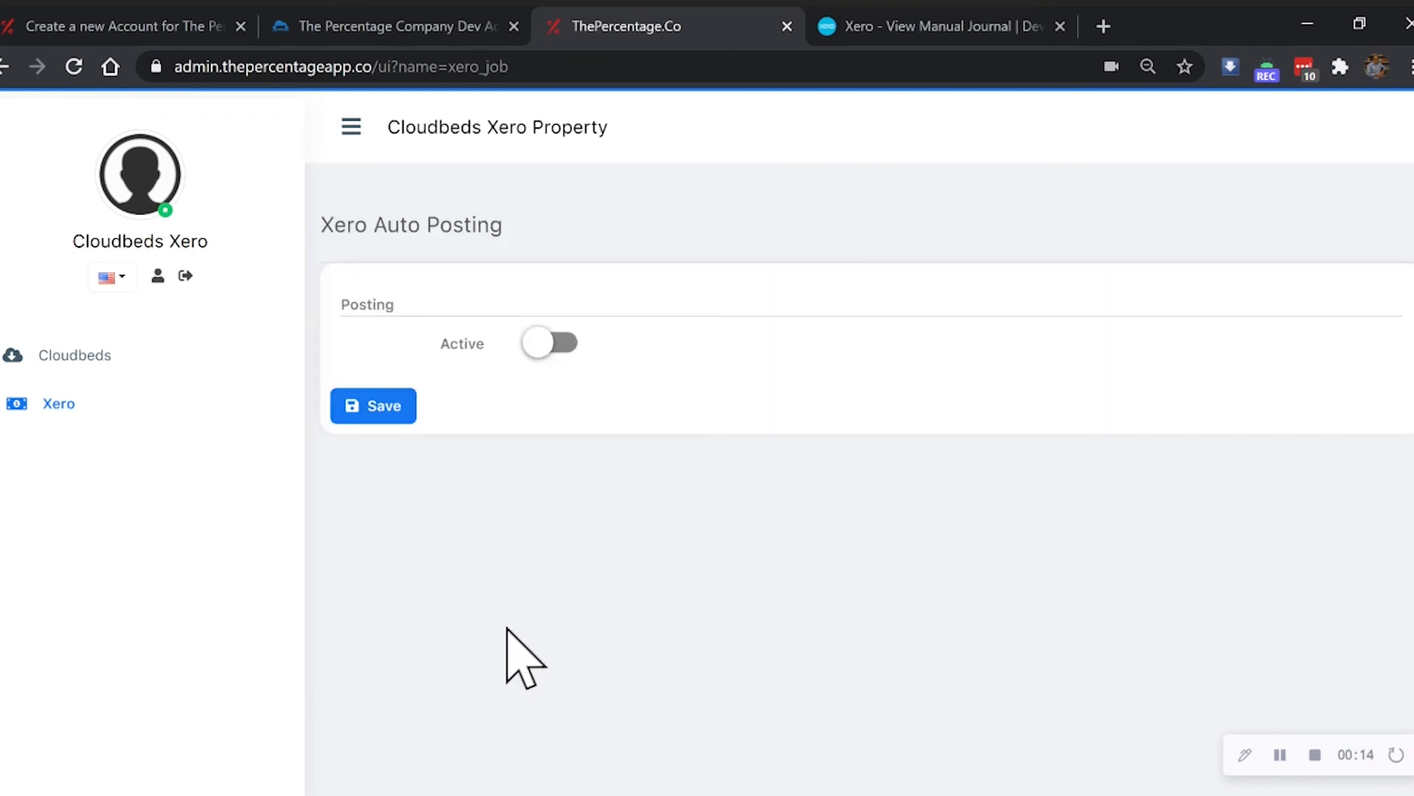
click(546, 351)
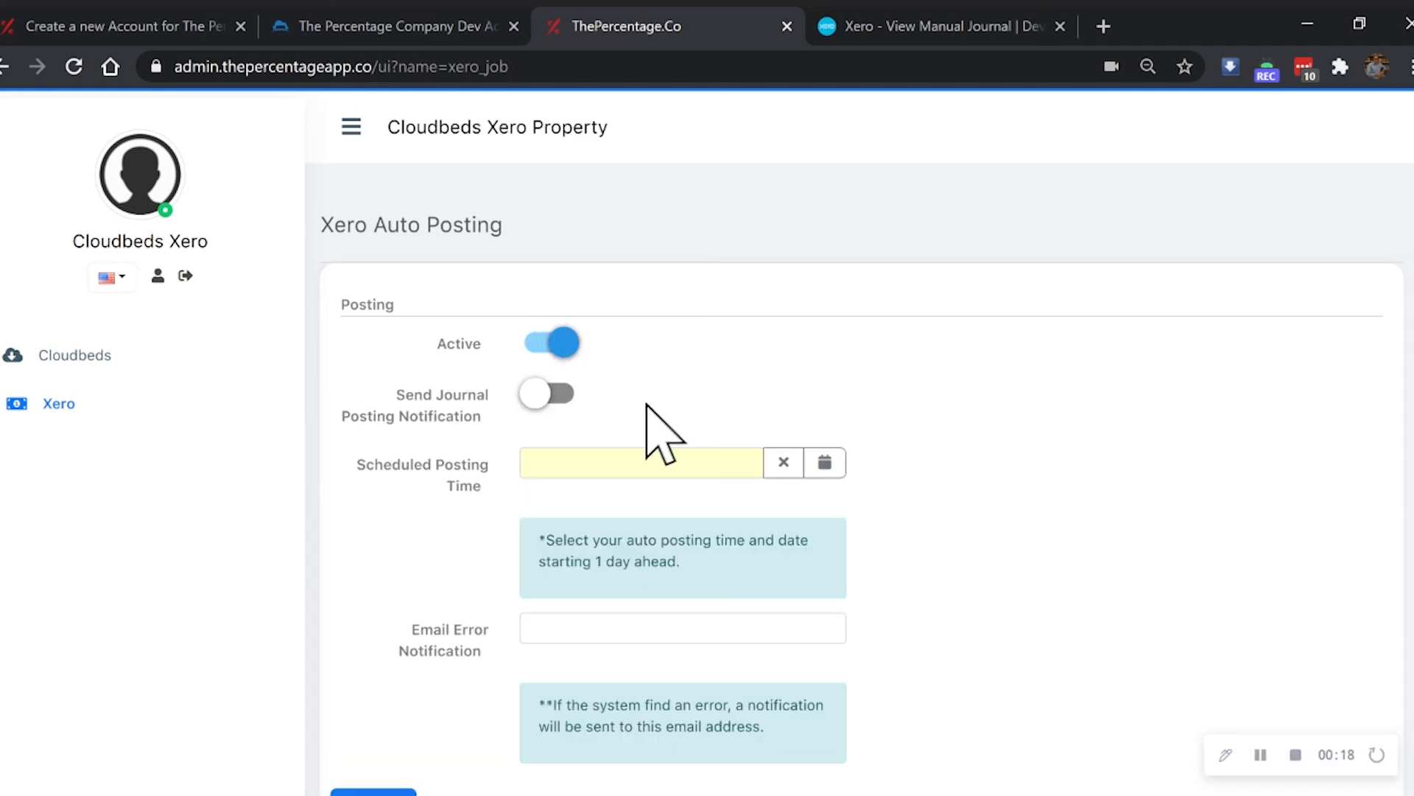
scroll(647, 420, down, 1)
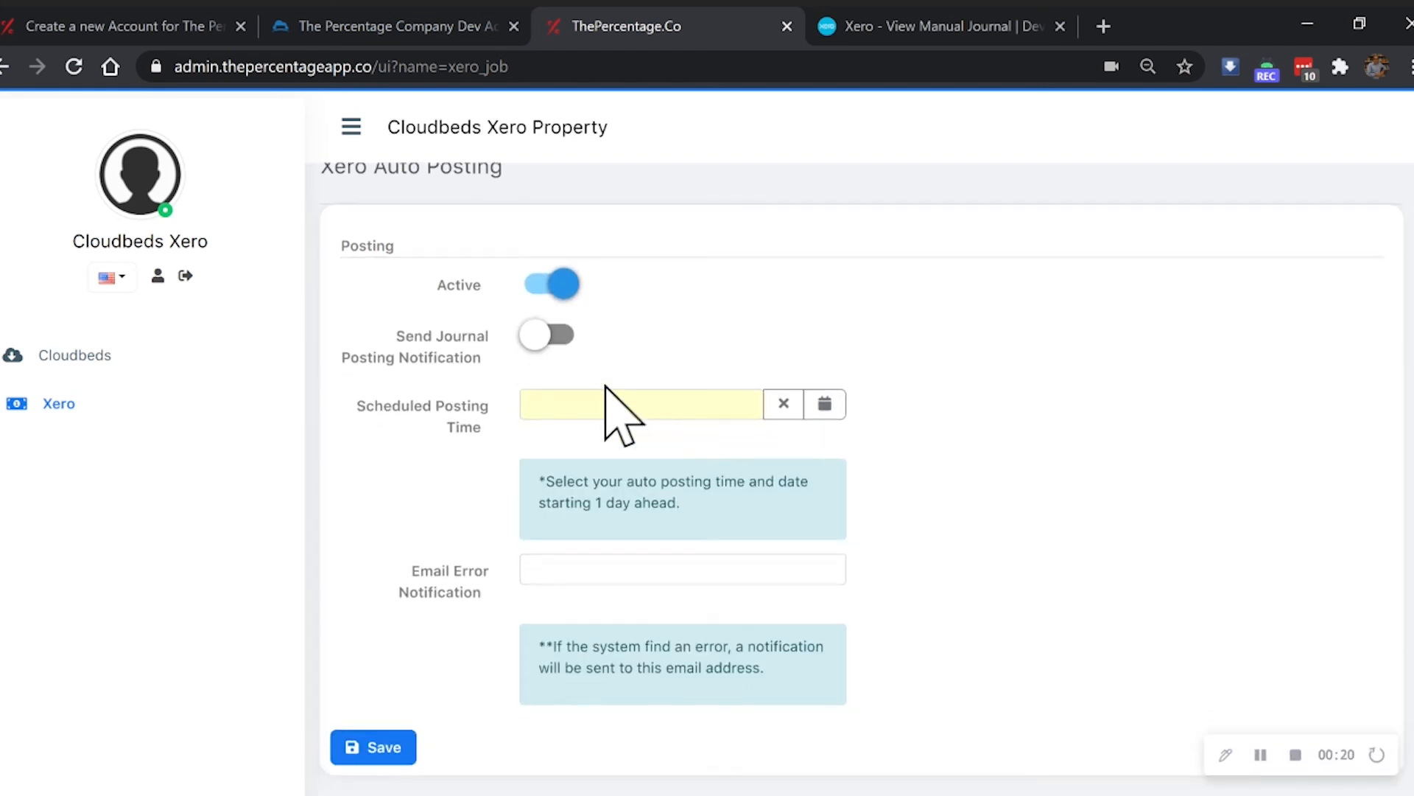
click(546, 350)
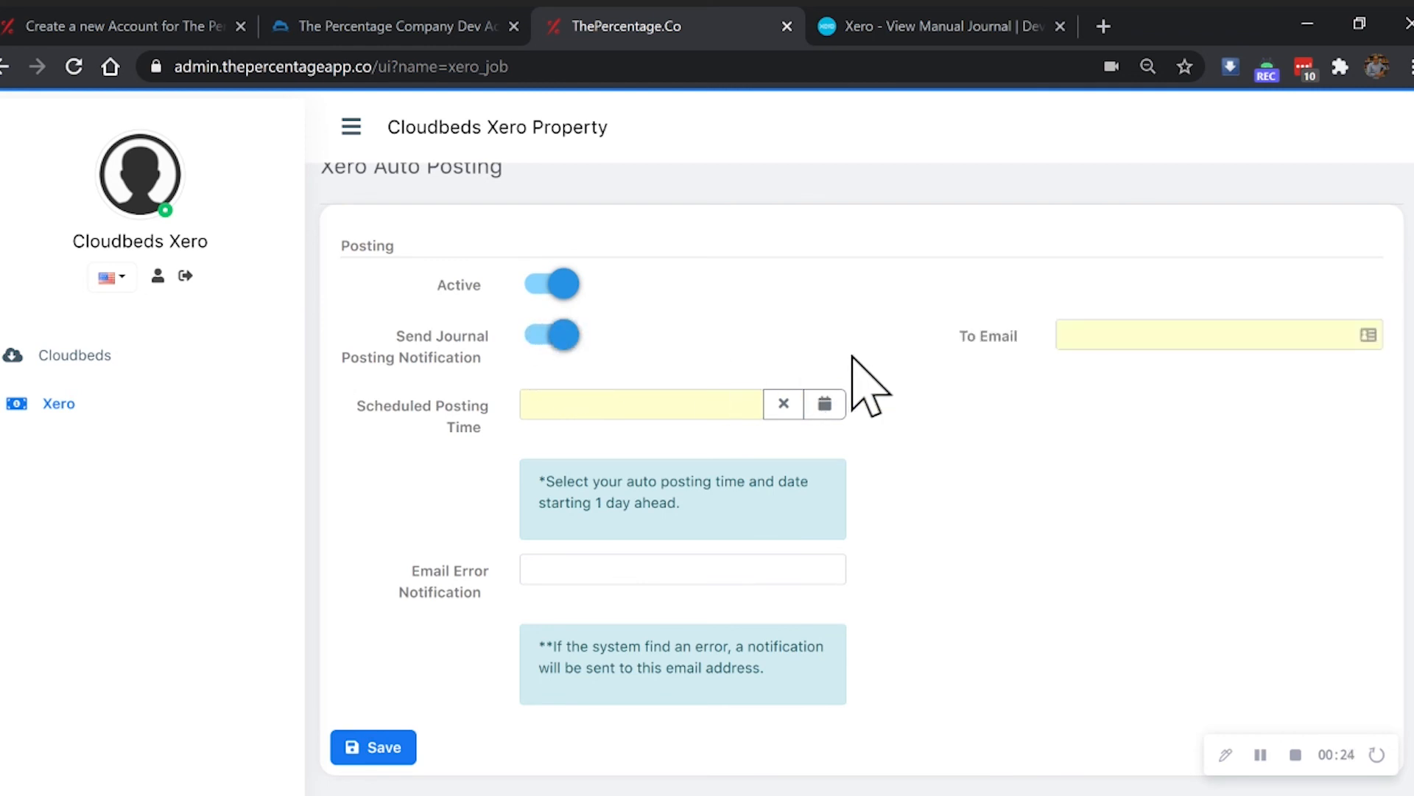
- Enter the support e-mail address as both the notification and error notification recipient
click(1065, 335)
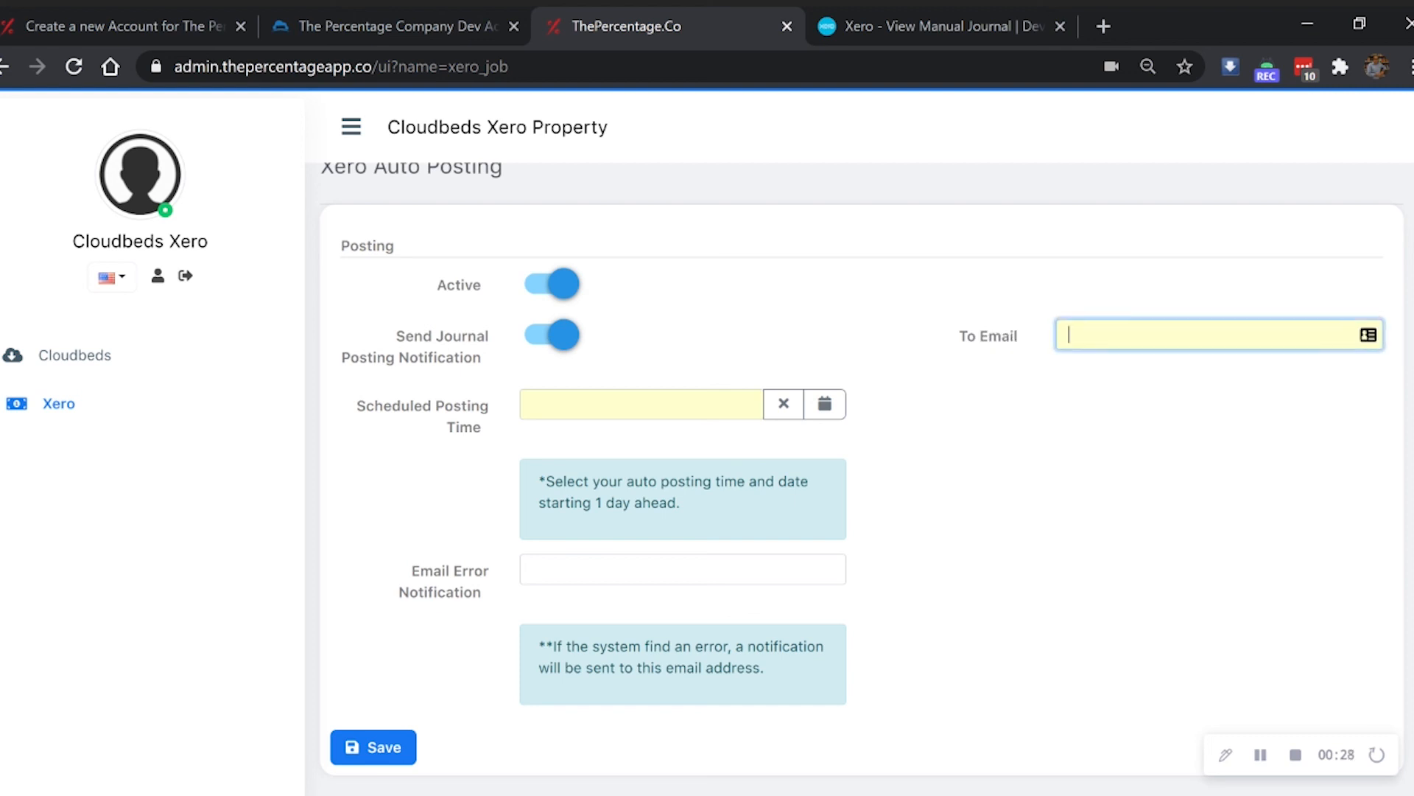
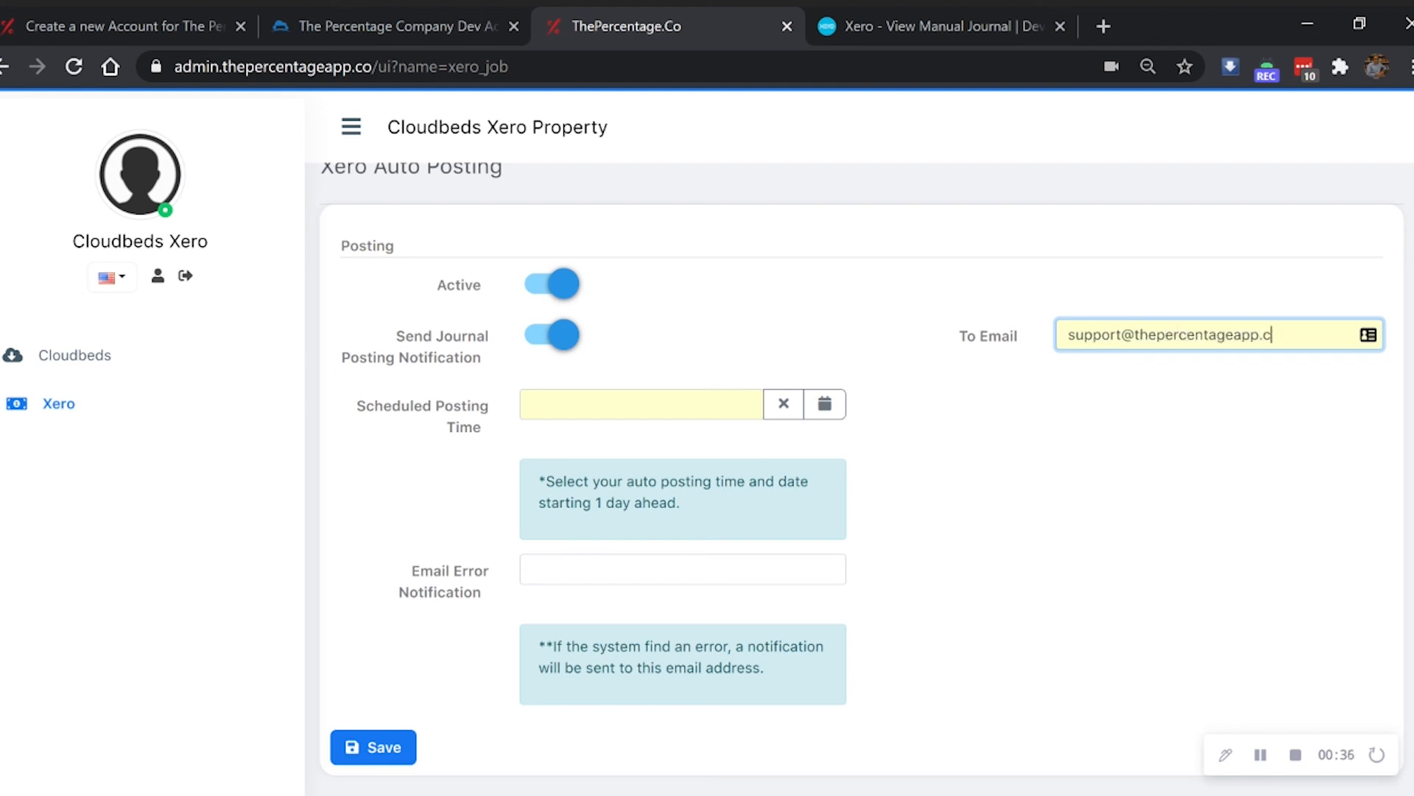
key(ctrl+a)
key(ctrl+c)
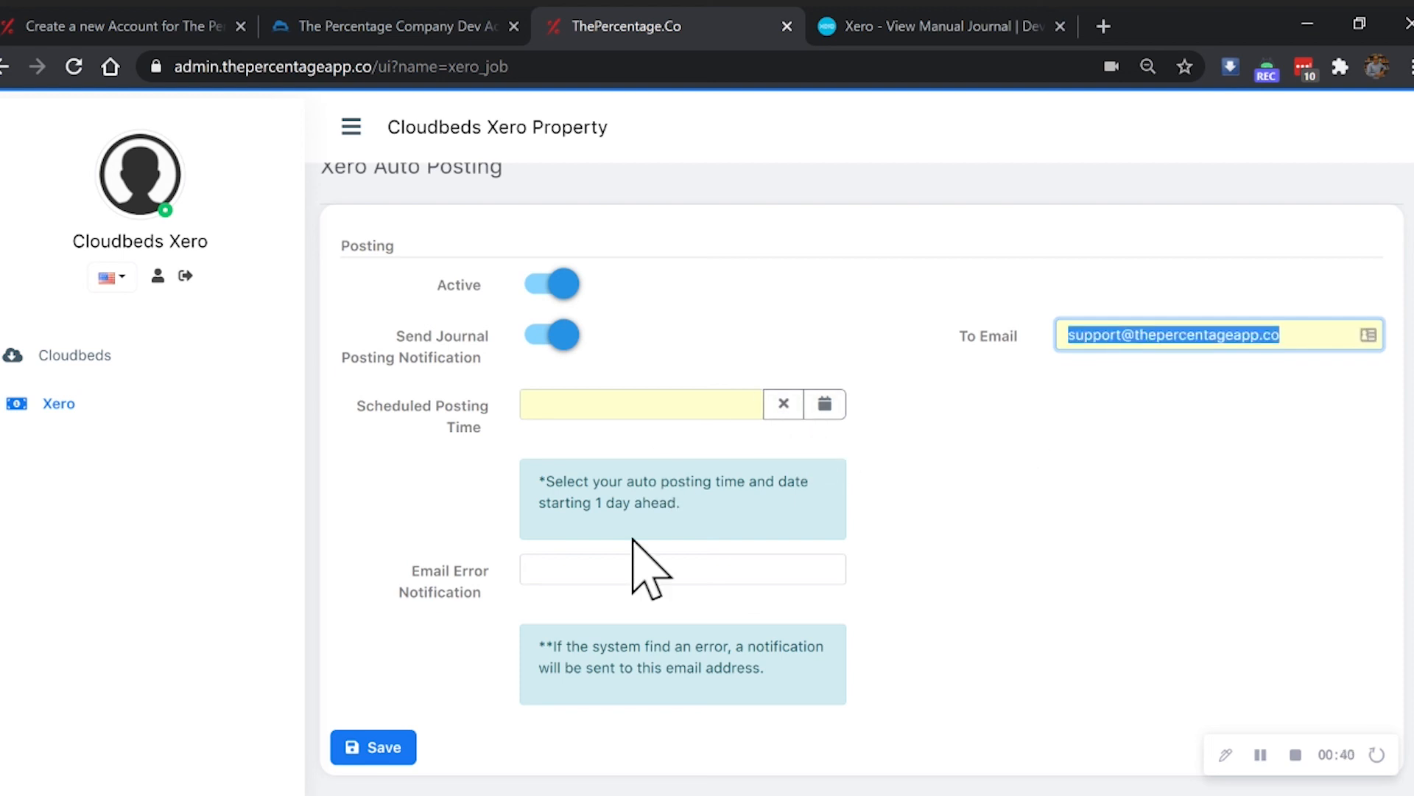
click(630, 568)
key(ctrl+v)
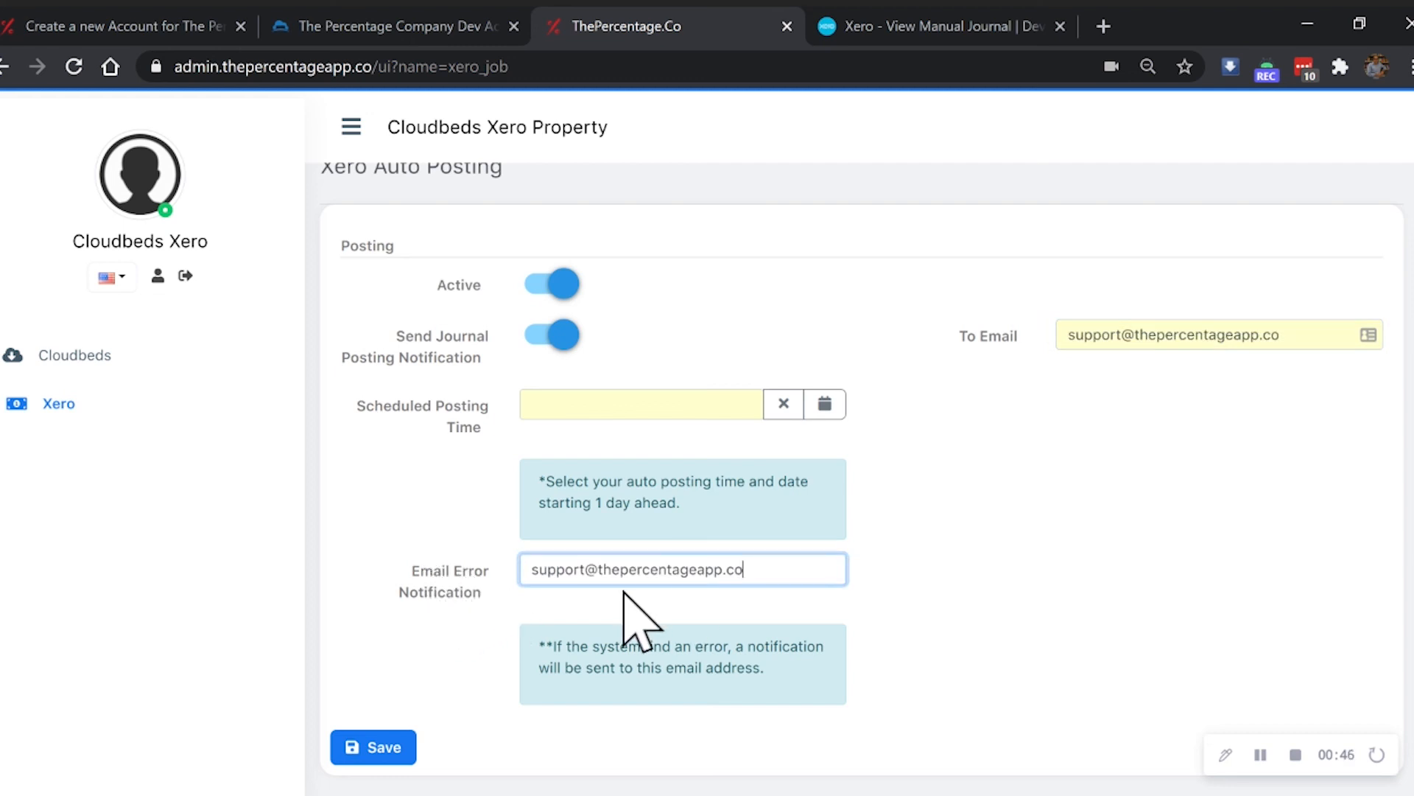
click(1004, 520)
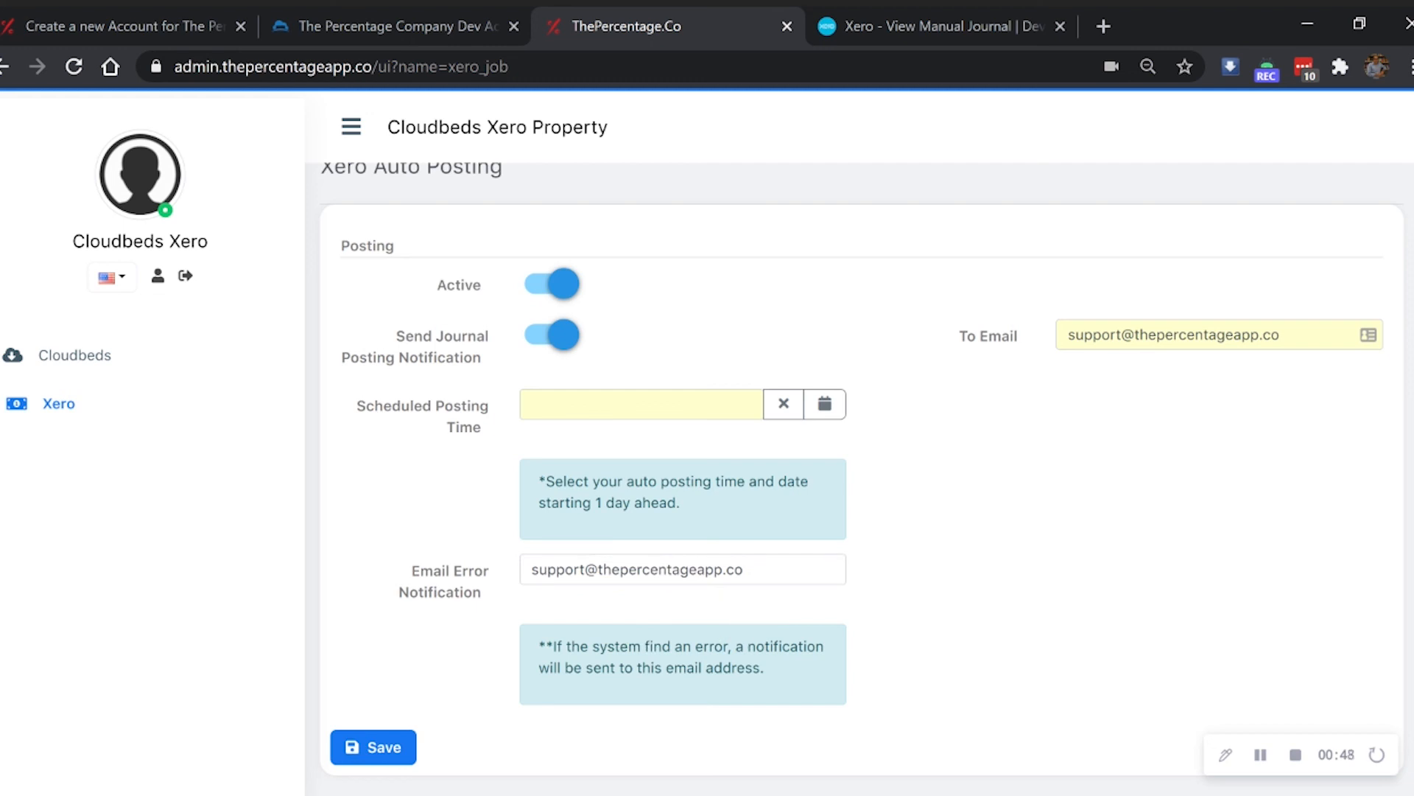
- Set the scheduled posting time to 24 Feb 2021 03:00:00
drag(531, 569, 743, 570)
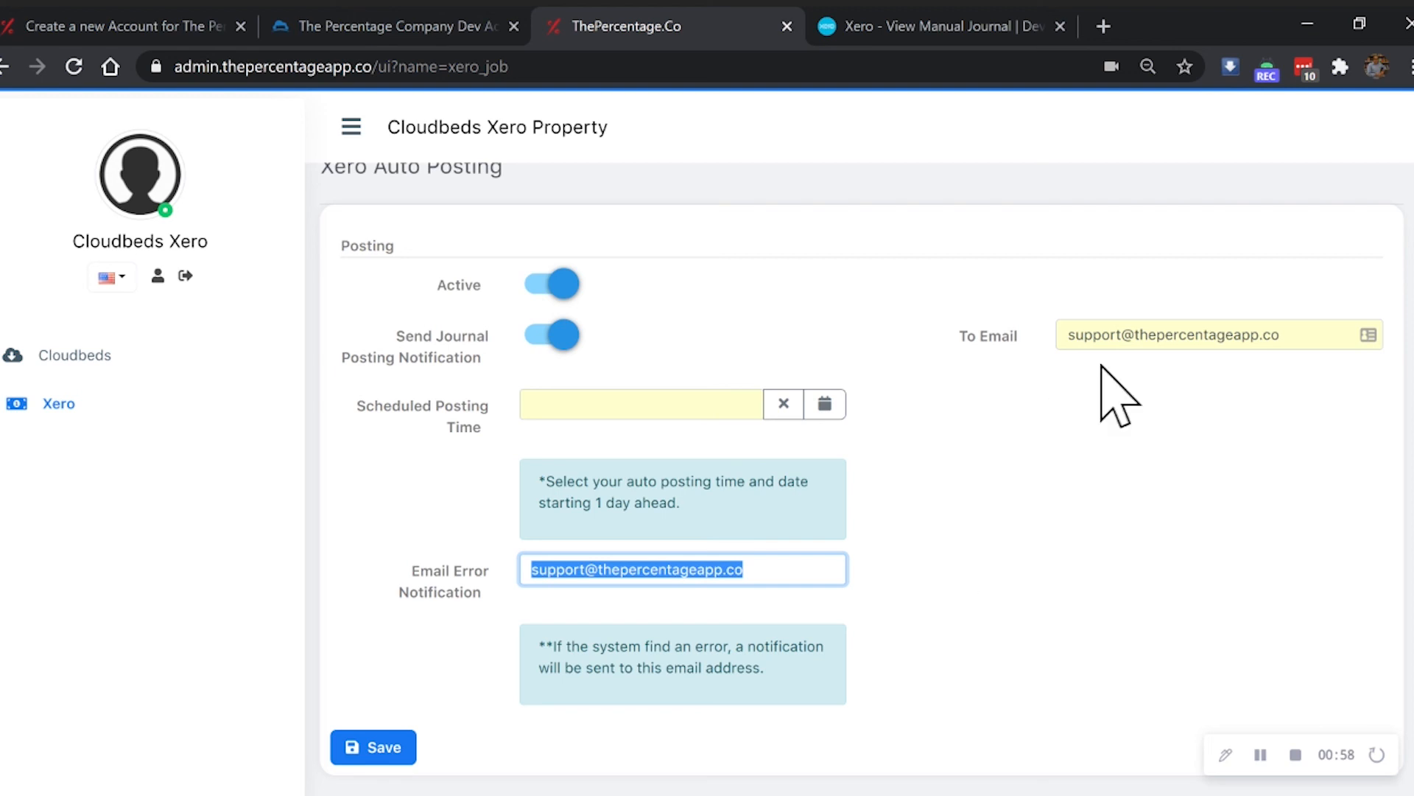
click(1121, 335)
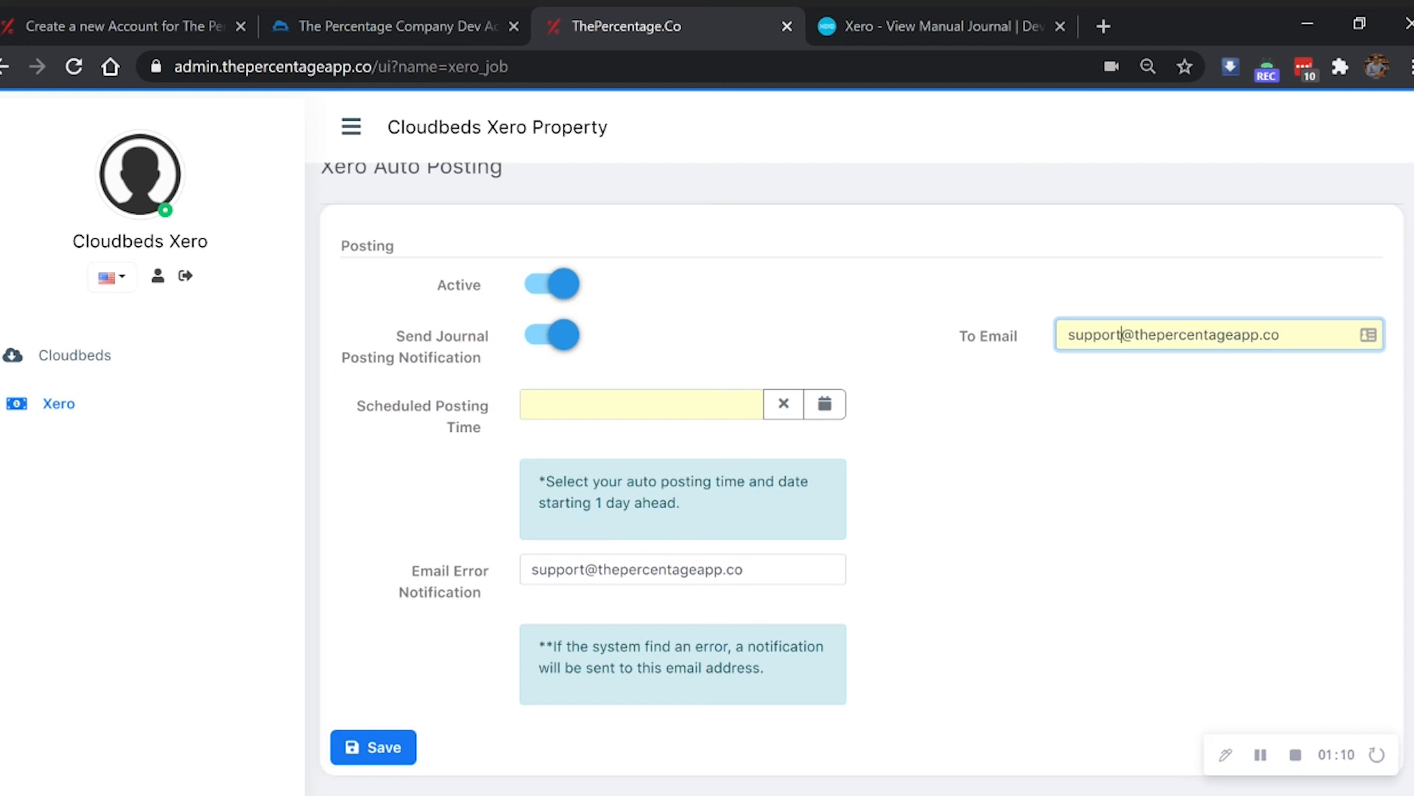
click(641, 404)
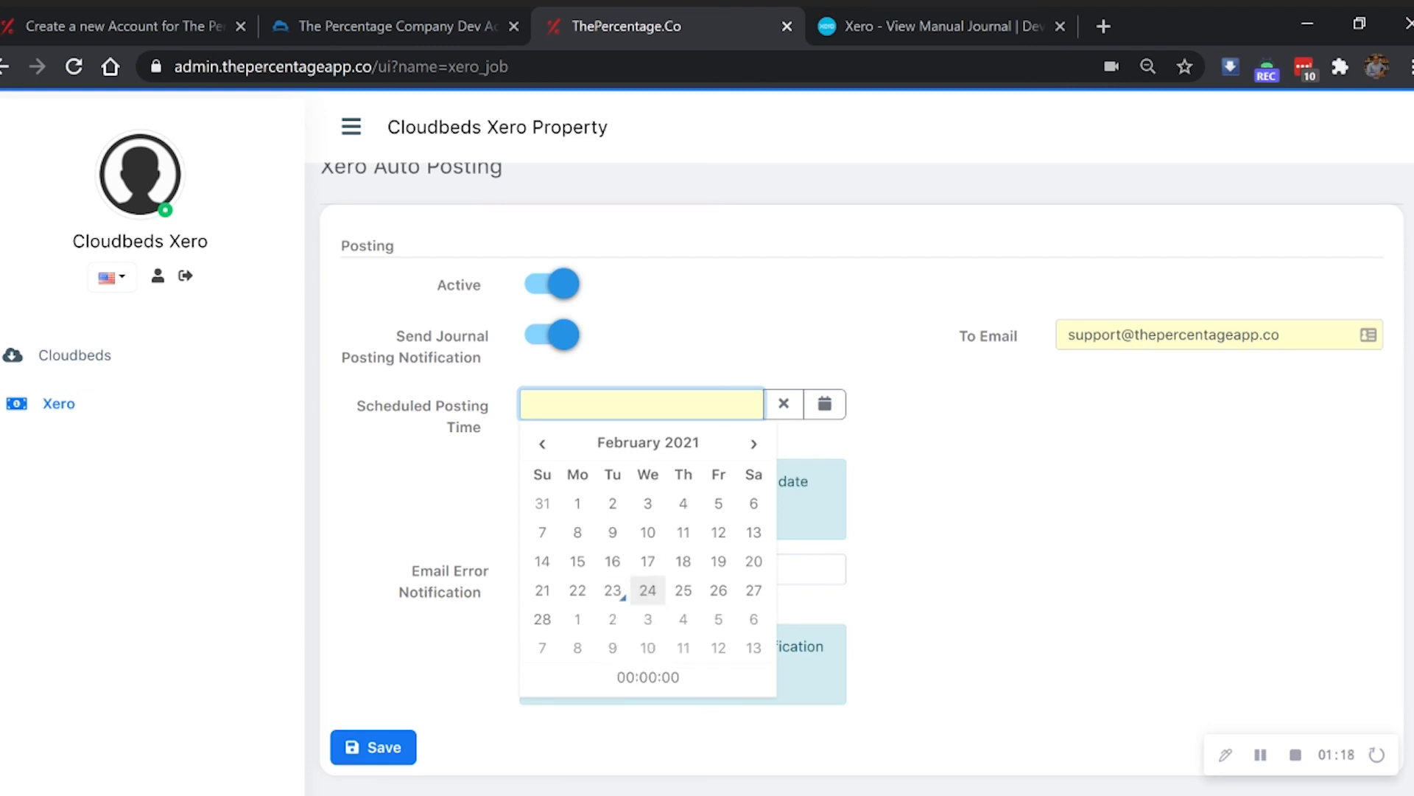
click(647, 589)
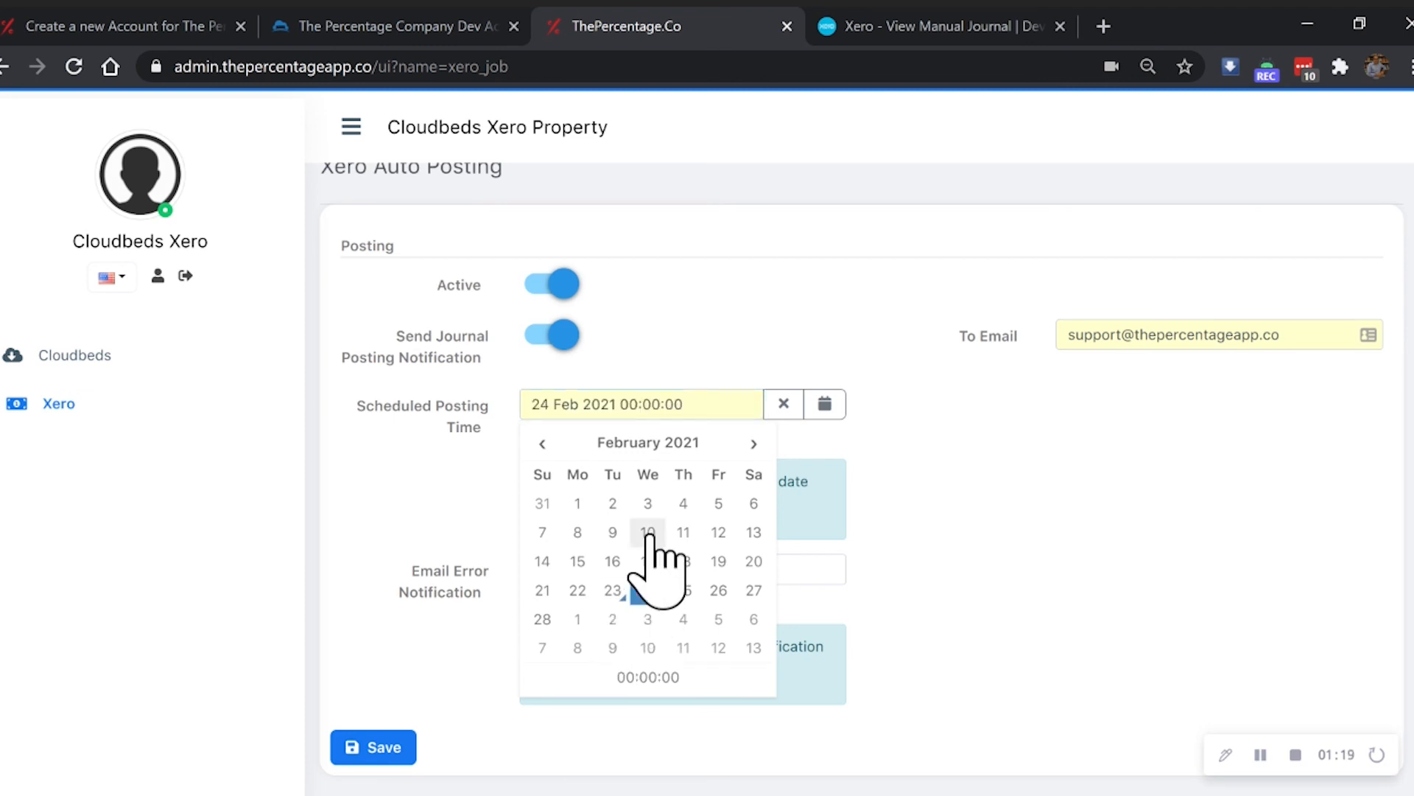
click(648, 677)
click(602, 476)
click(602, 475)
click(602, 476)
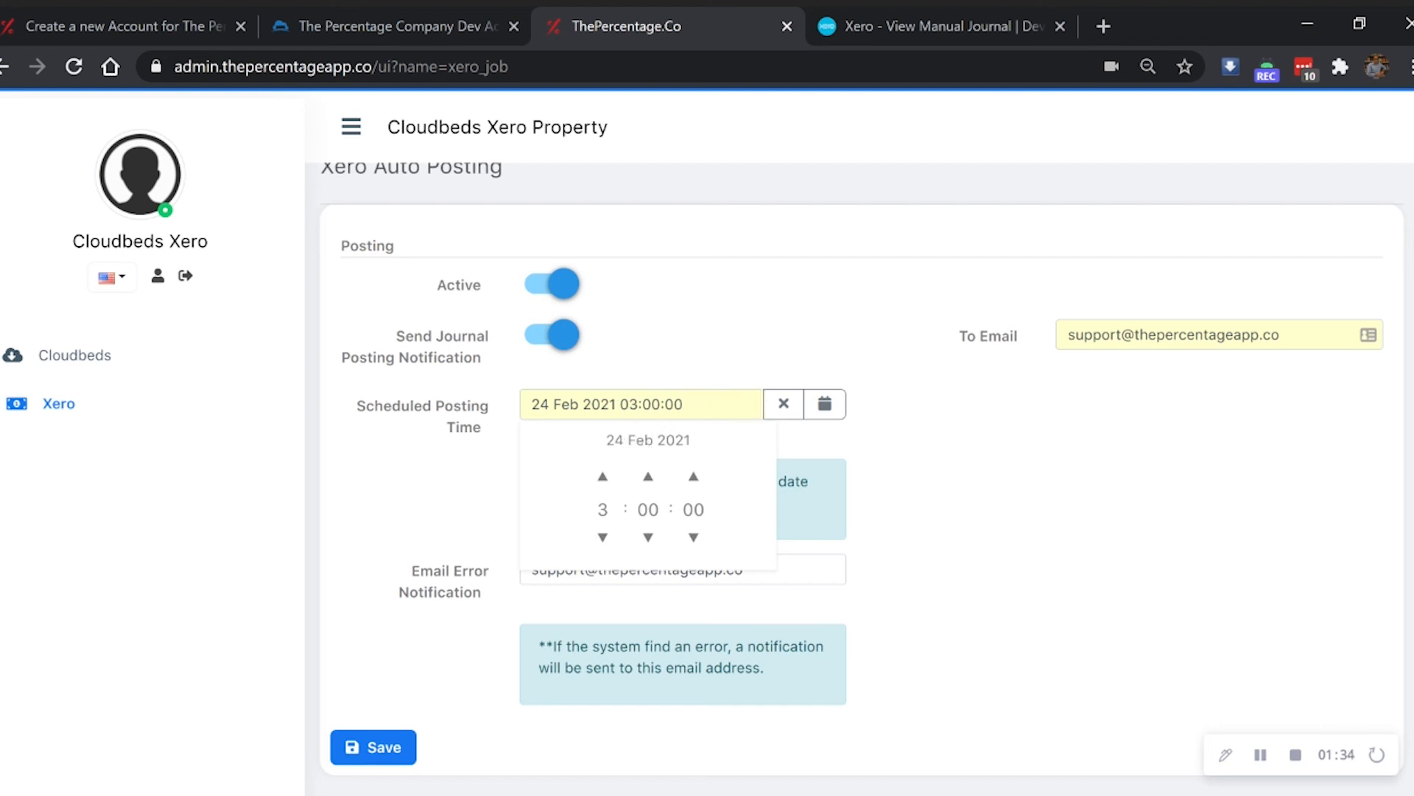
click(678, 374)
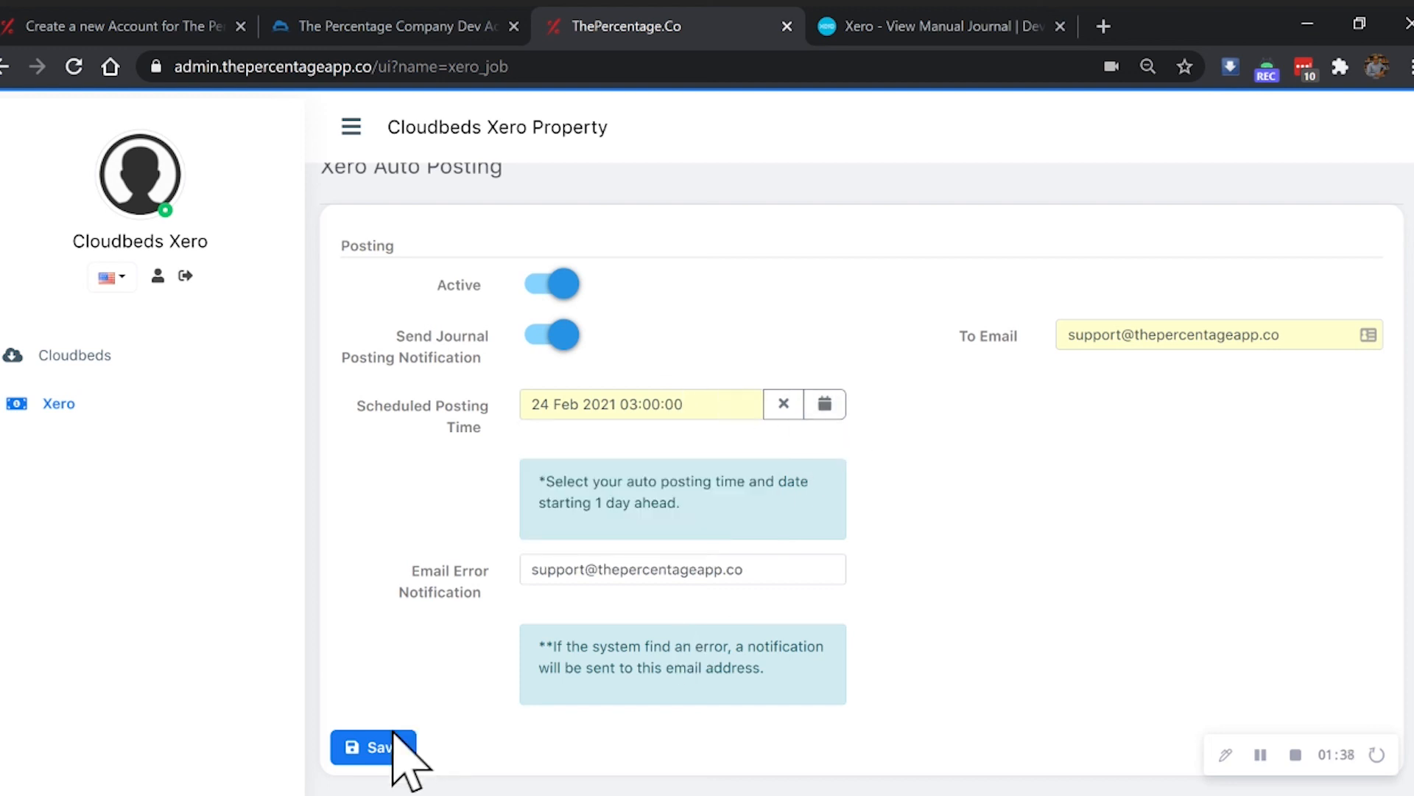
- Save the auto posting settings and acknowledge the confirmation
click(366, 745)
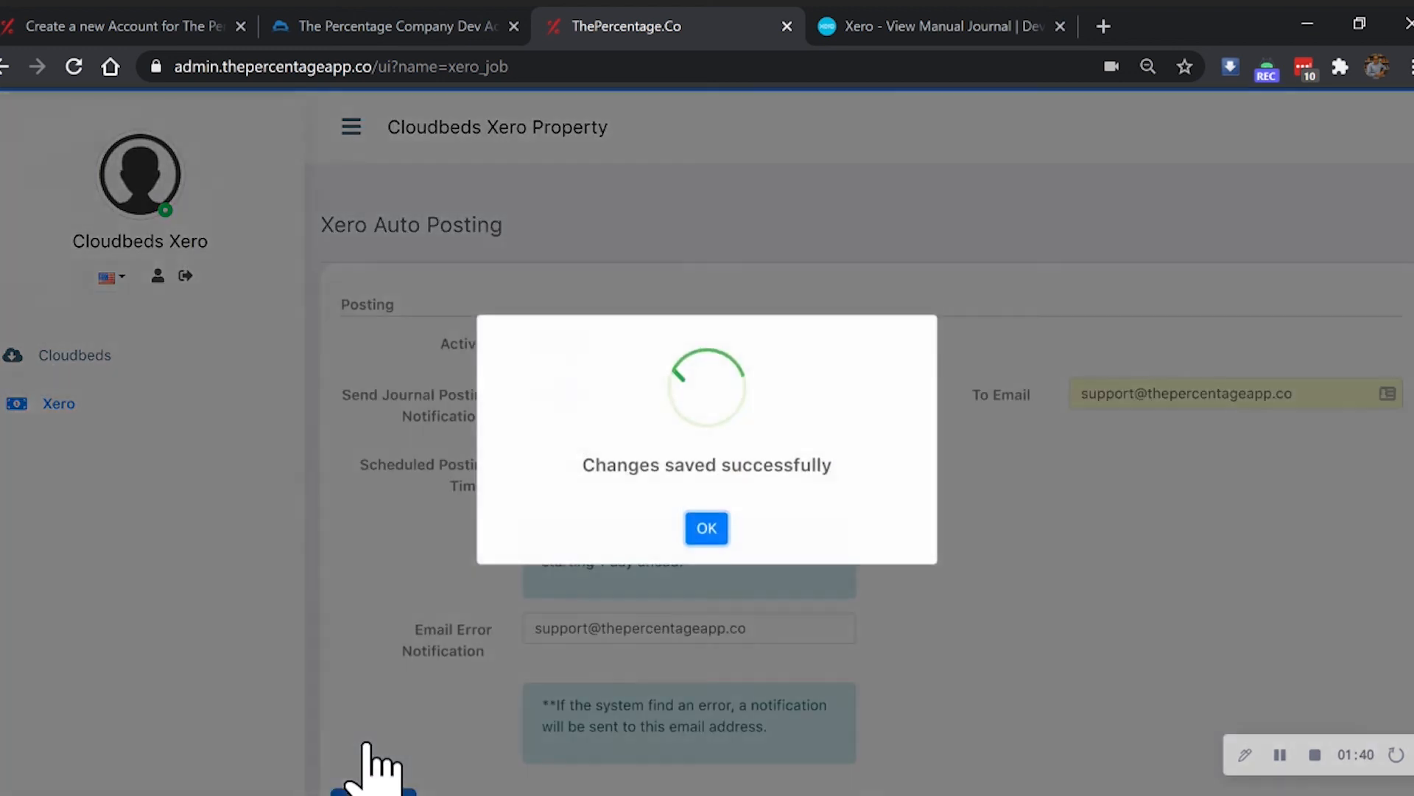
click(706, 532)
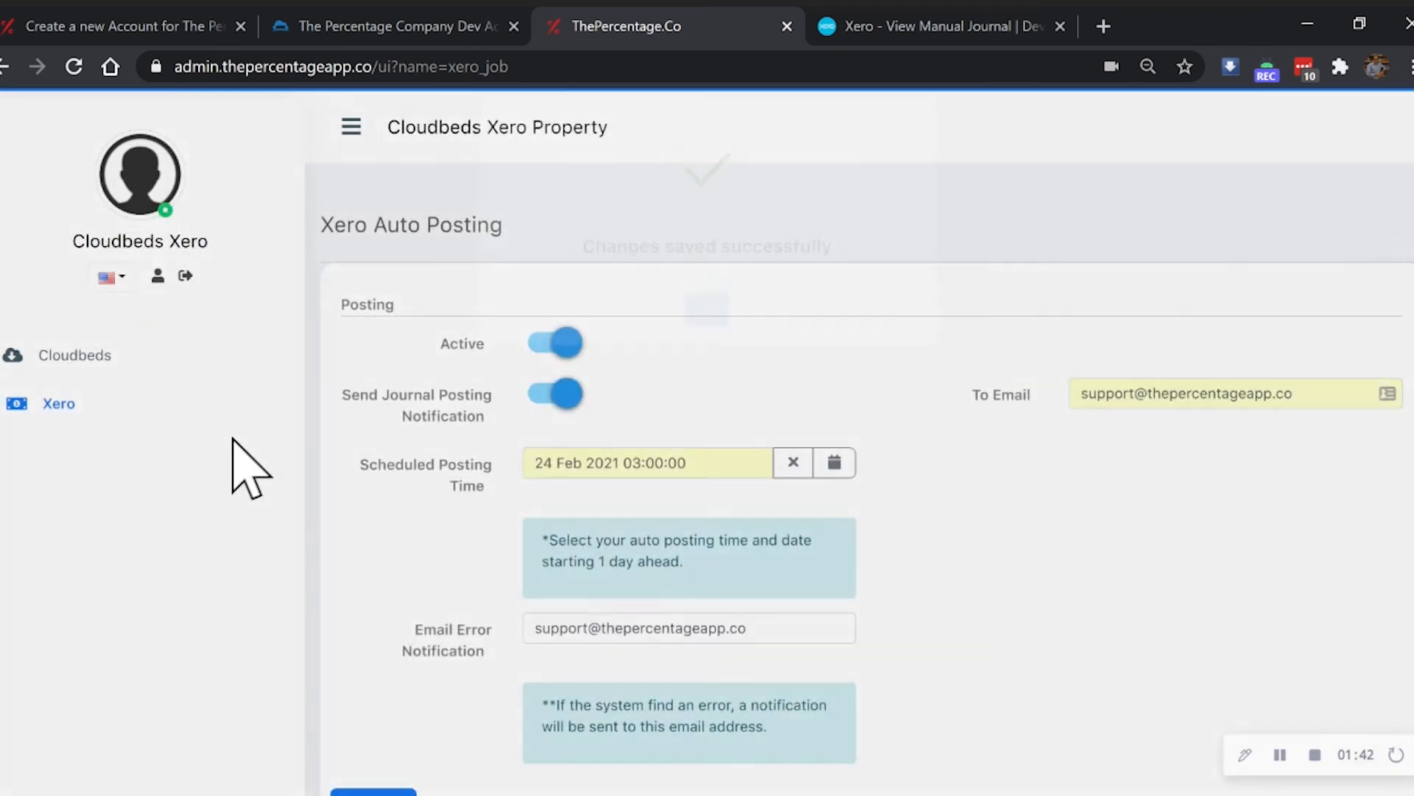
click(67, 407)
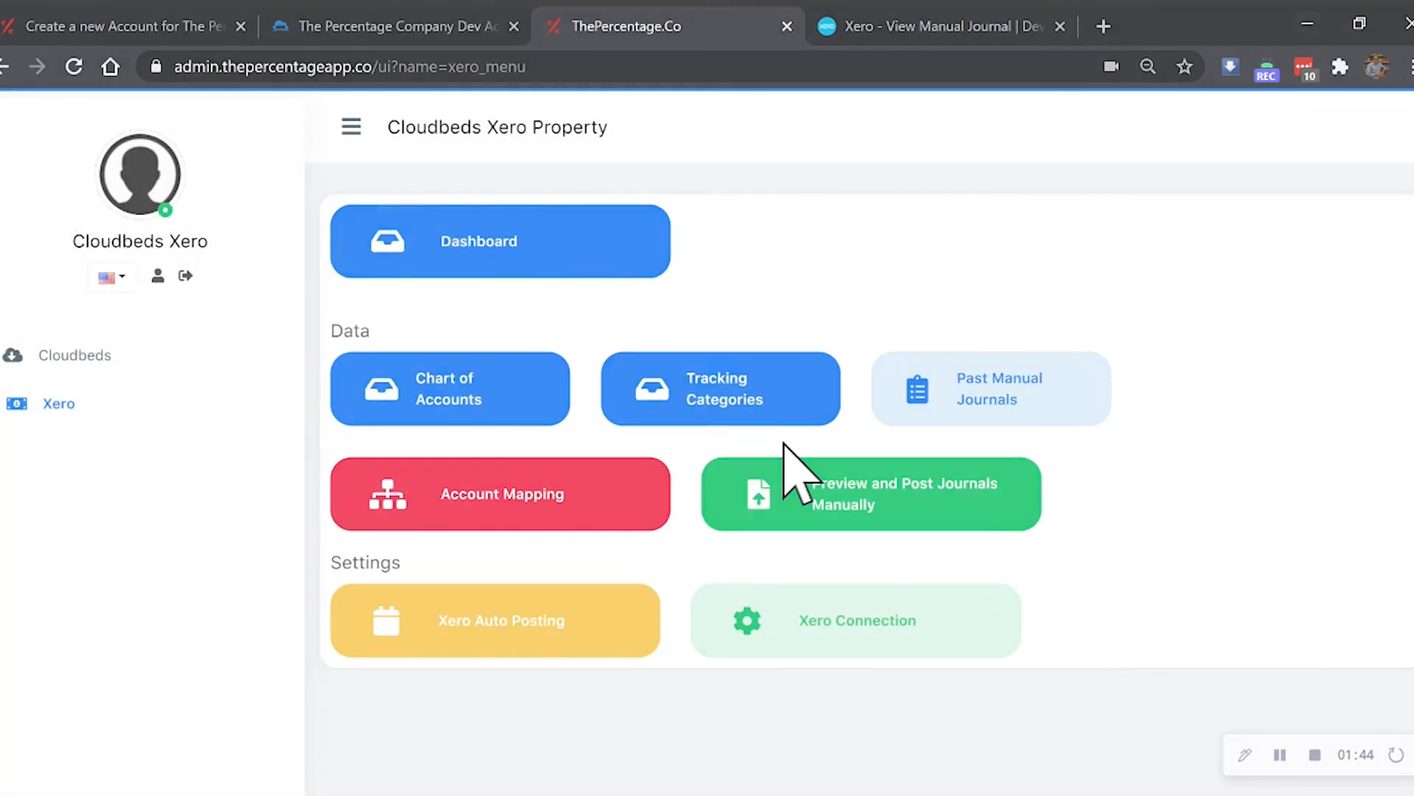